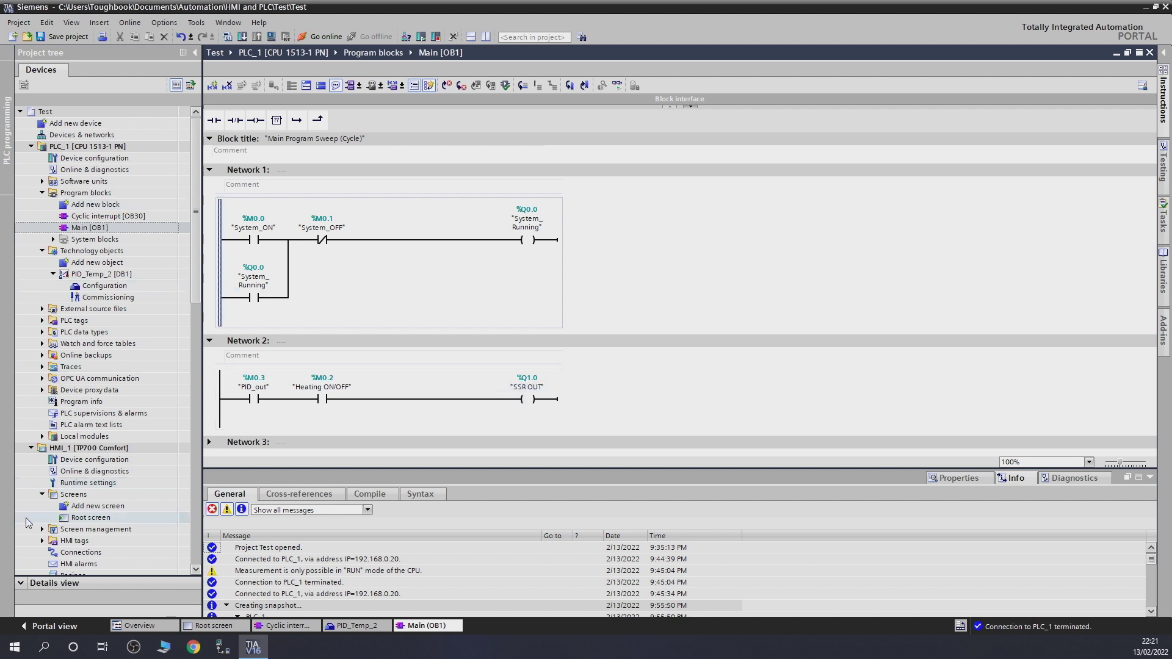
Open the HMI's Root screen and place a Switch element in the upper-left corner of its display area.
{"action": "left_click", "coordinate": [101, 519]}
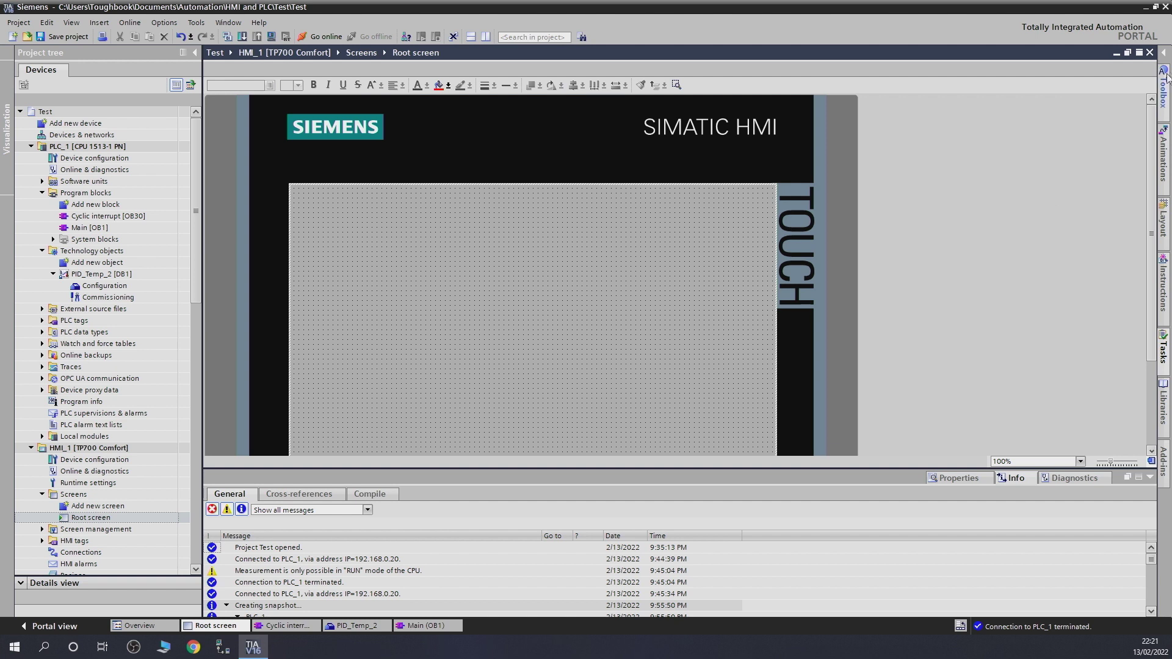
{"action": "left_click", "coordinate": [1163, 102]}
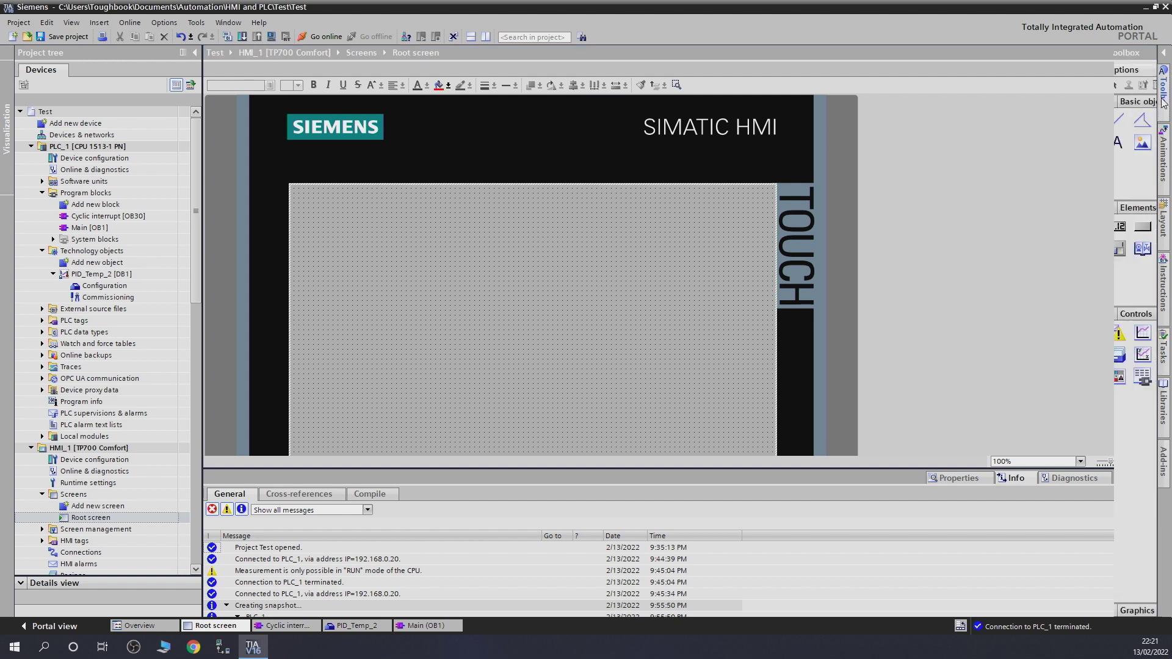
{"action": "left_click", "coordinate": [1165, 104]}
{"action": "left_click", "coordinate": [1164, 104]}
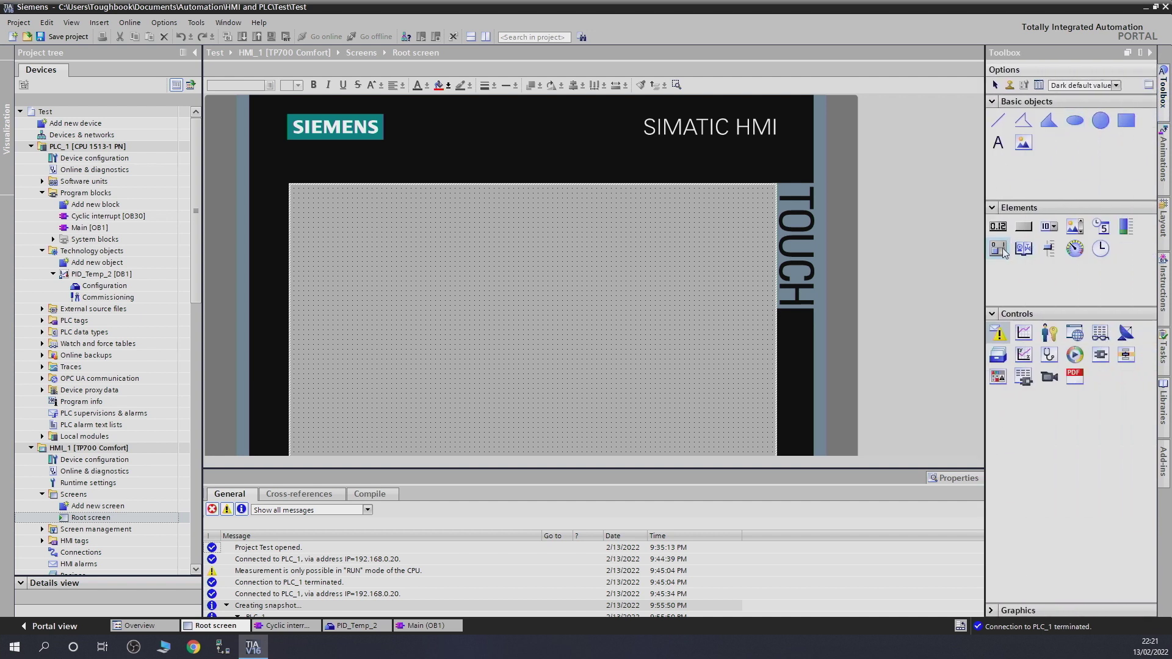
{"action": "left_click_drag", "start_coordinate": [1003, 252], "coordinate": [445, 282]}
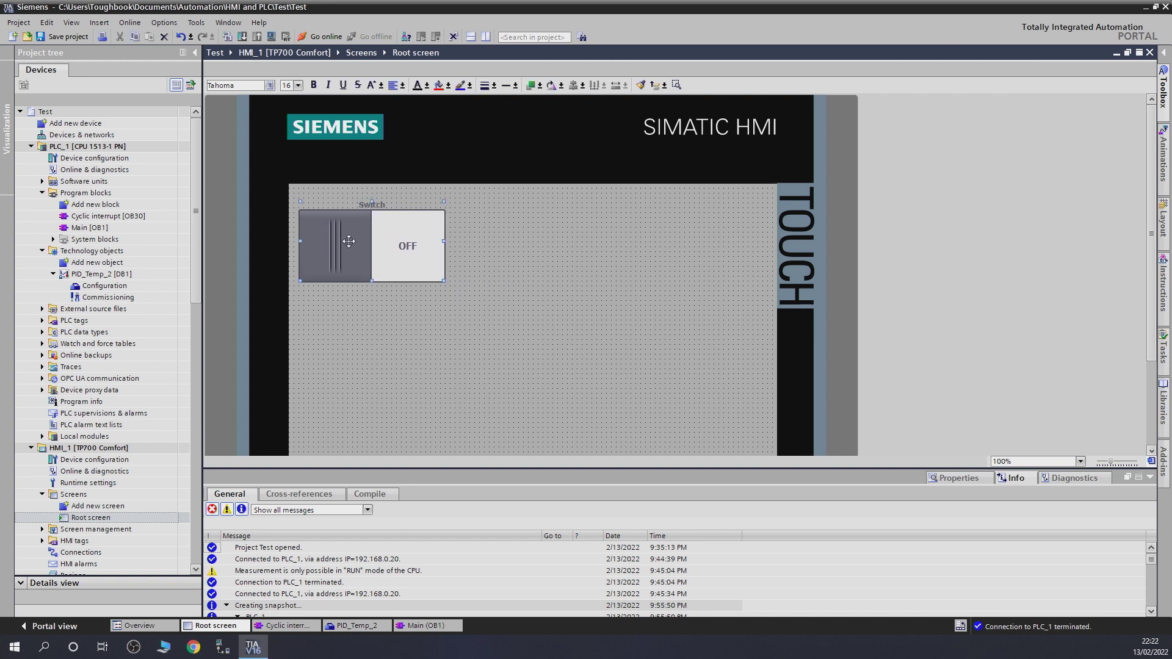
{"action": "left_click_drag", "start_coordinate": [348, 241], "coordinate": [349, 232]}
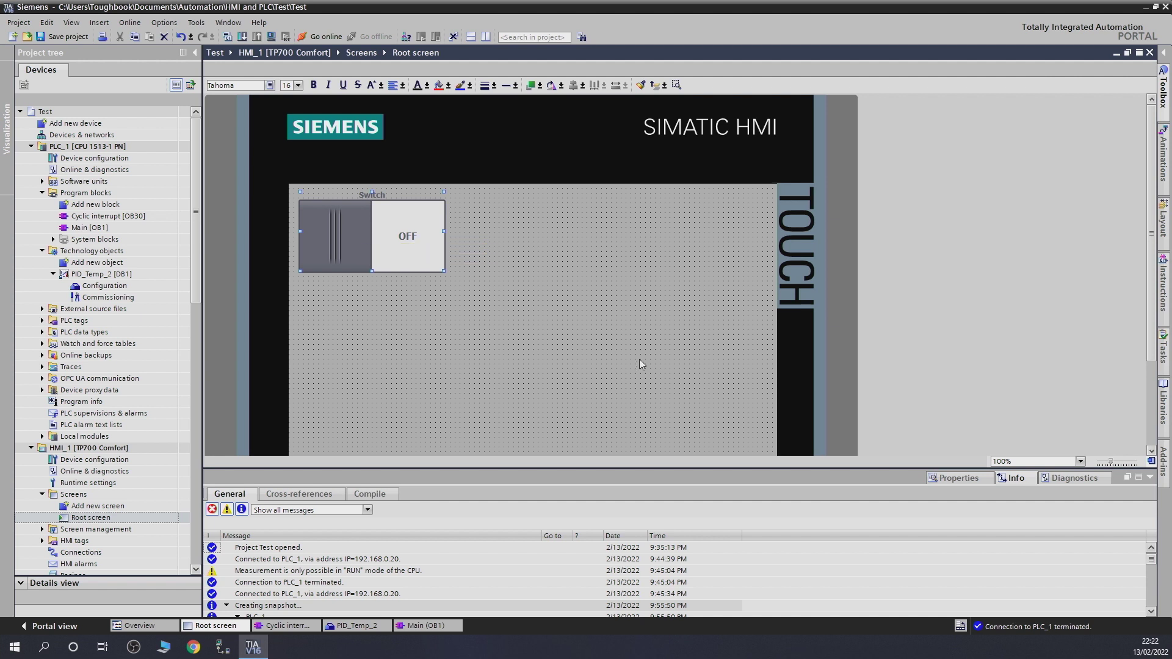
Assign the PLC tag Heating ON/OFF from the PLC's default tag table as the switch's process tag.
{"action": "left_click", "coordinate": [962, 479]}
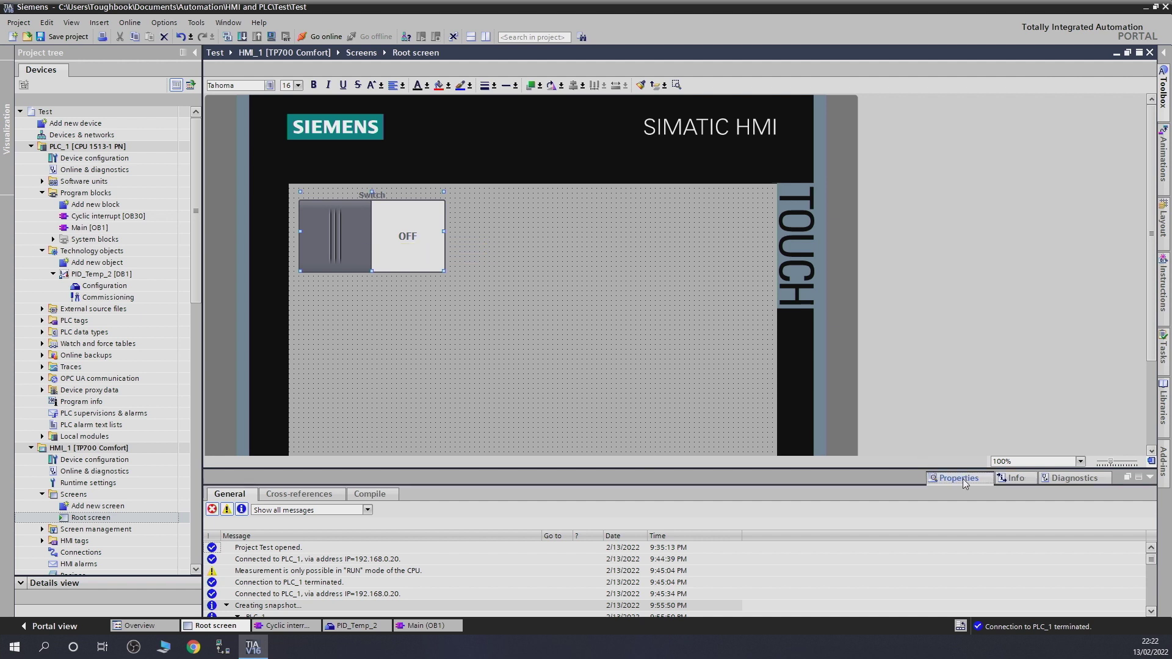
{"action": "left_click", "coordinate": [364, 469]}
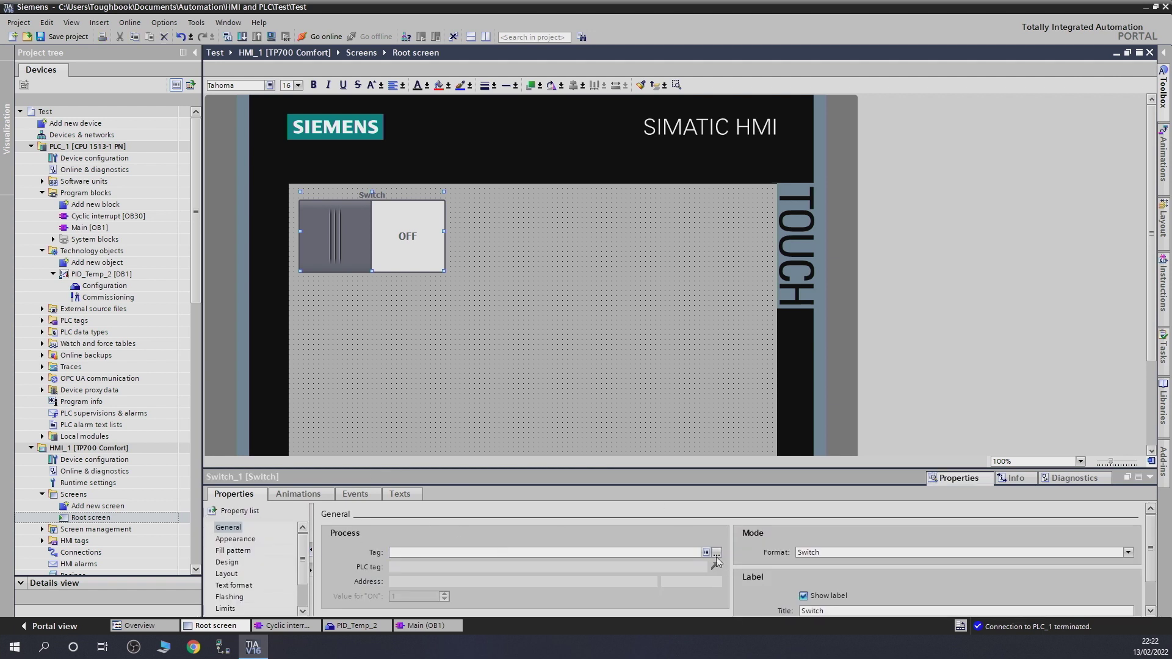
{"action": "left_click", "coordinate": [717, 555]}
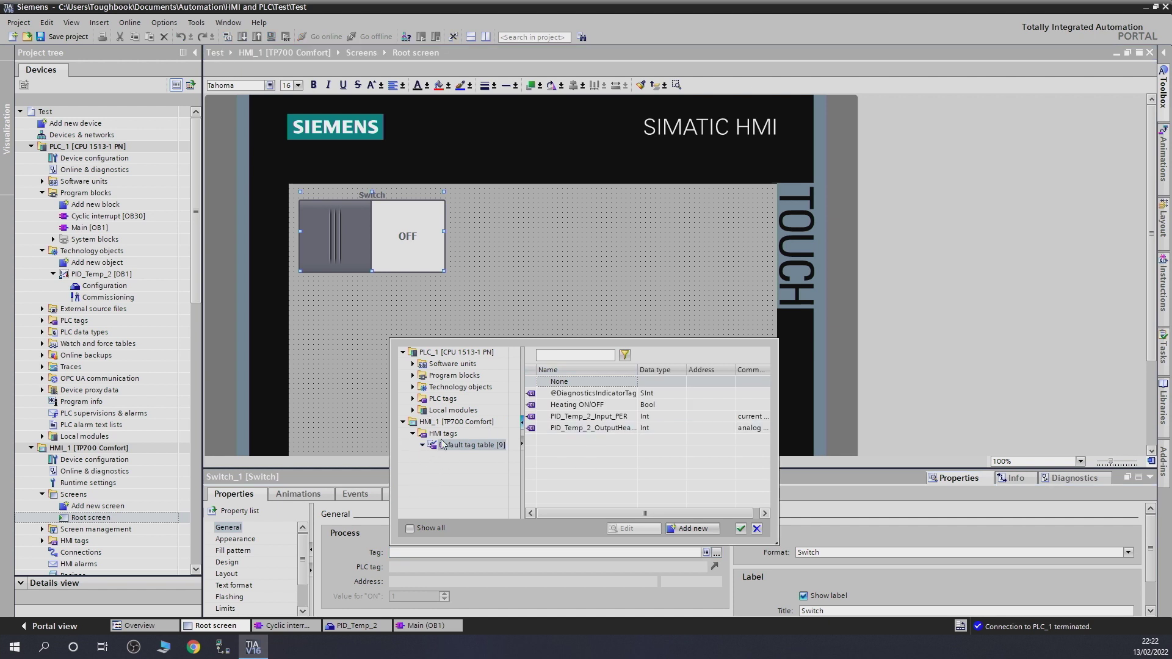
{"action": "left_click", "coordinate": [413, 399]}
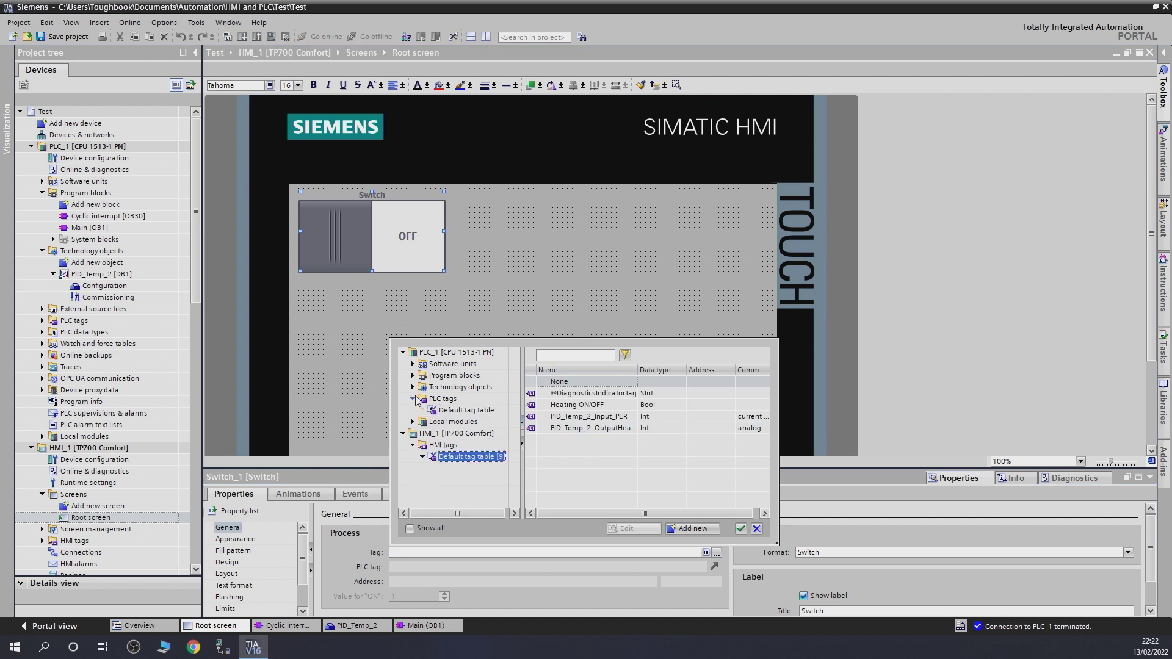
{"action": "left_click", "coordinate": [462, 410]}
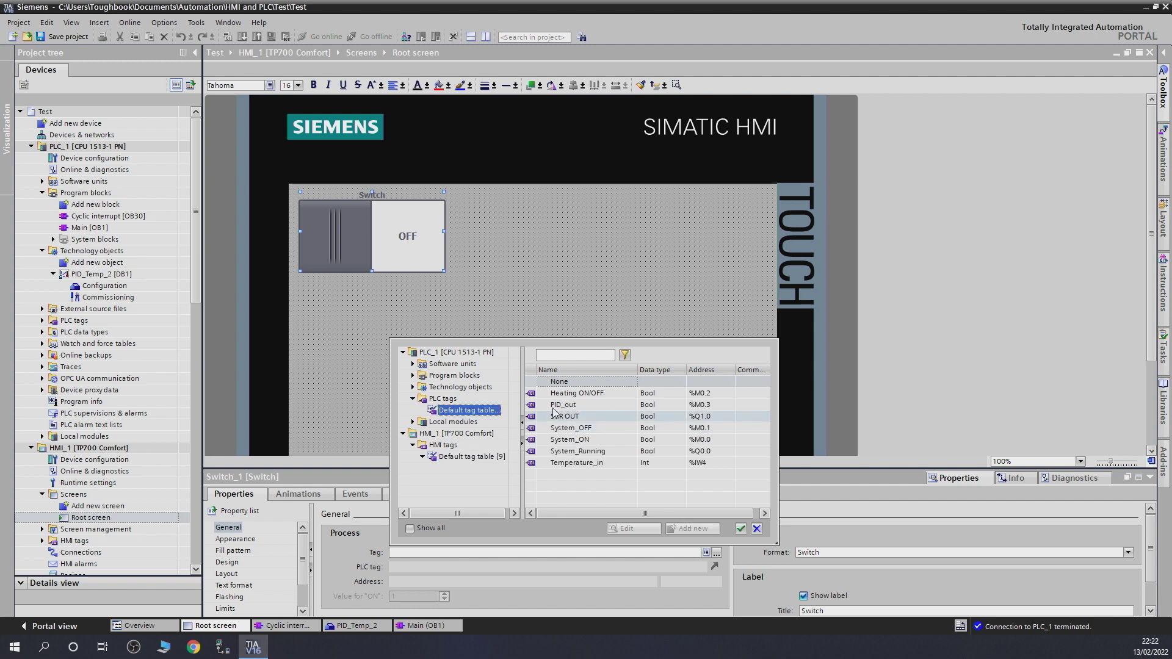
{"action": "left_click", "coordinate": [572, 394]}
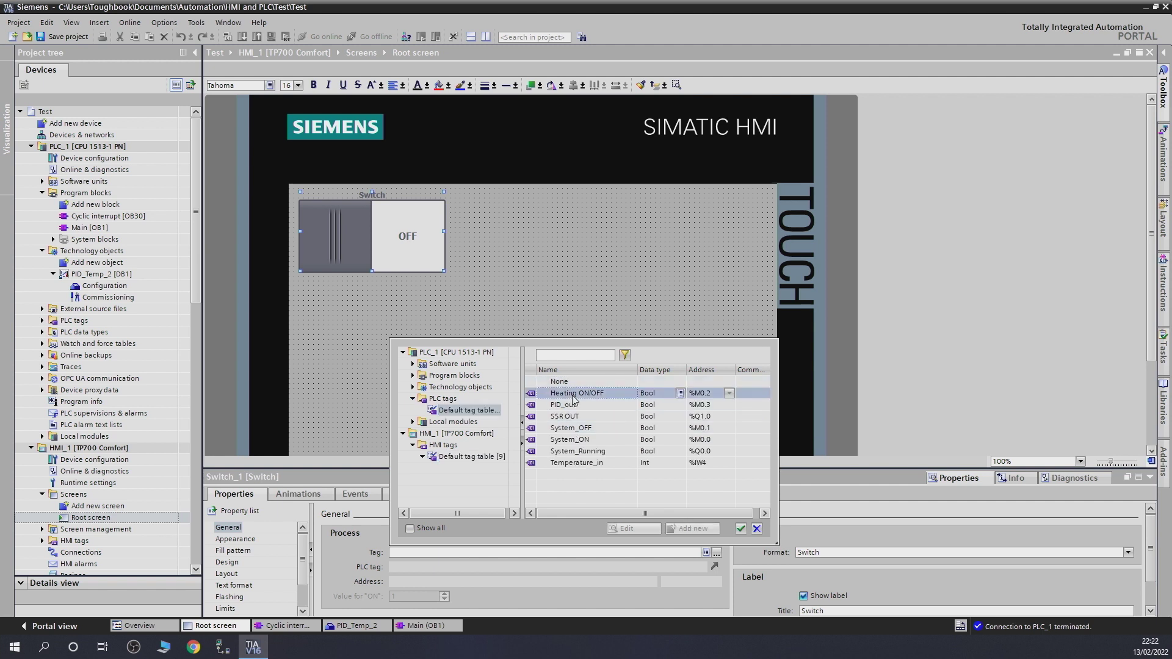
{"action": "left_click", "coordinate": [741, 529]}
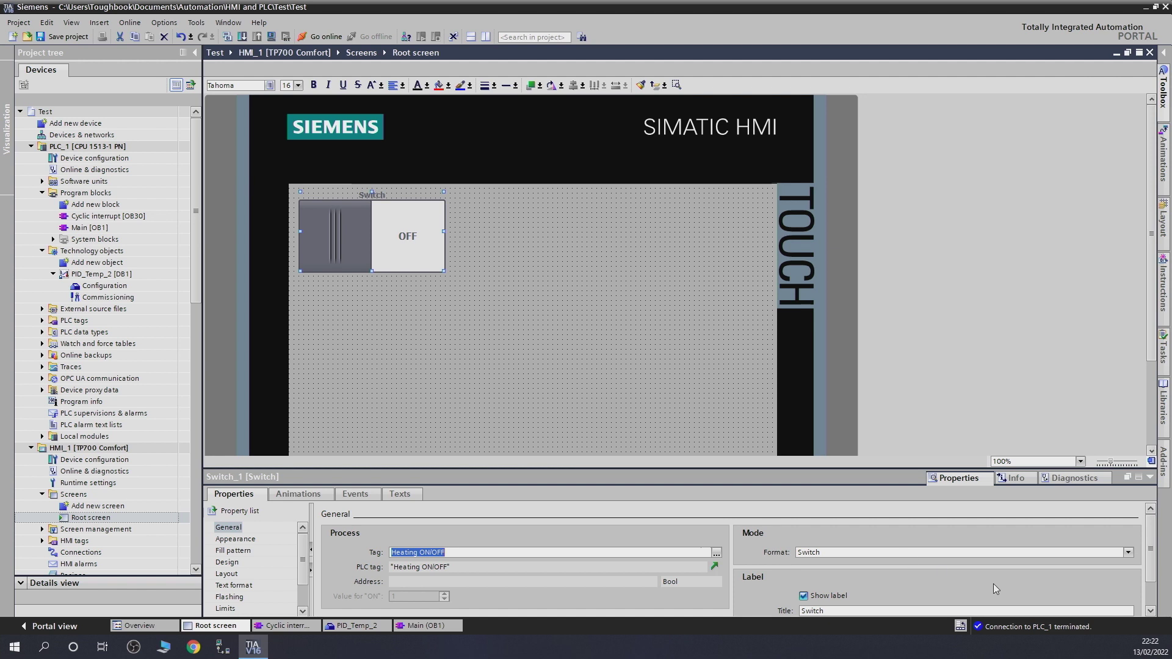
Set the switch's format to Switch with text, with "Heating ON" as its ON text and "Heating OFF" as its OFF text.
{"action": "left_click", "coordinate": [1129, 553]}
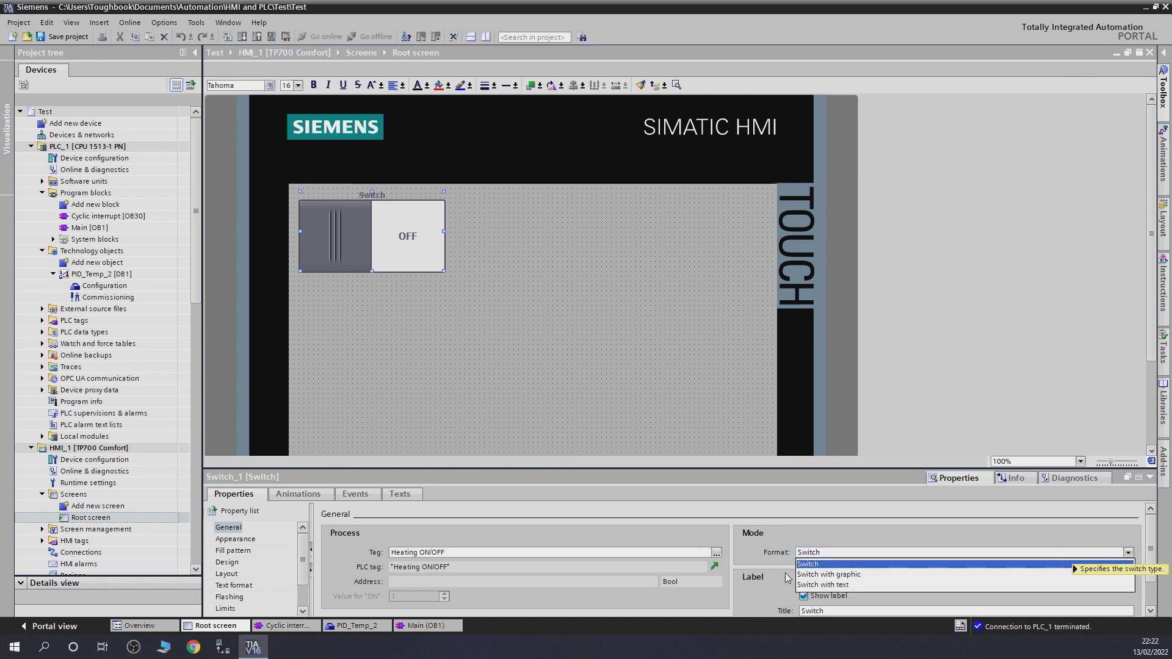
{"action": "left_click", "coordinate": [807, 588]}
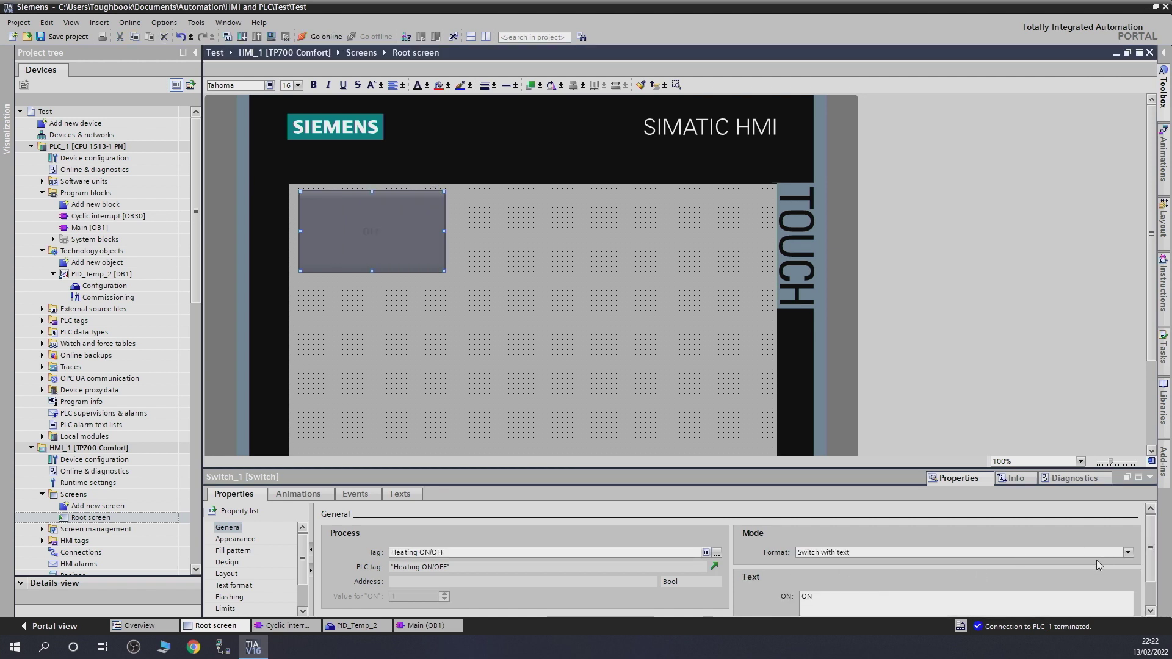
{"action": "scroll", "coordinate": [1152, 577], "scroll_direction": "down", "scroll_amount": 1}
{"action": "scroll", "coordinate": [1152, 577], "scroll_direction": "down", "scroll_amount": 1}
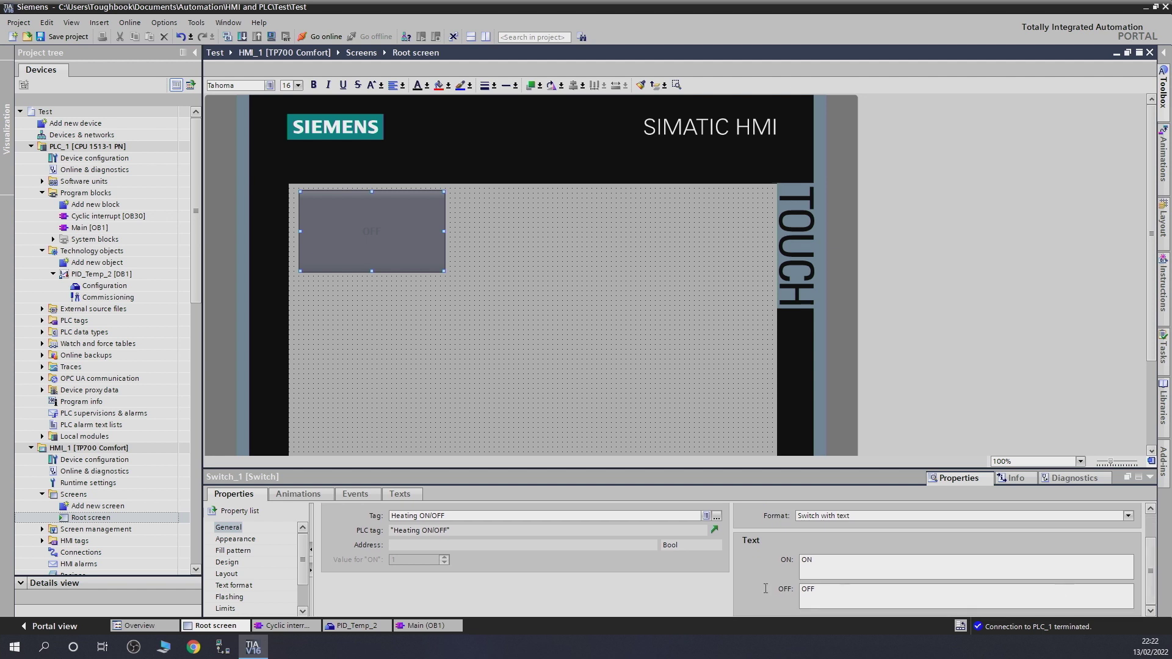
{"action": "left_click", "coordinate": [803, 561]}
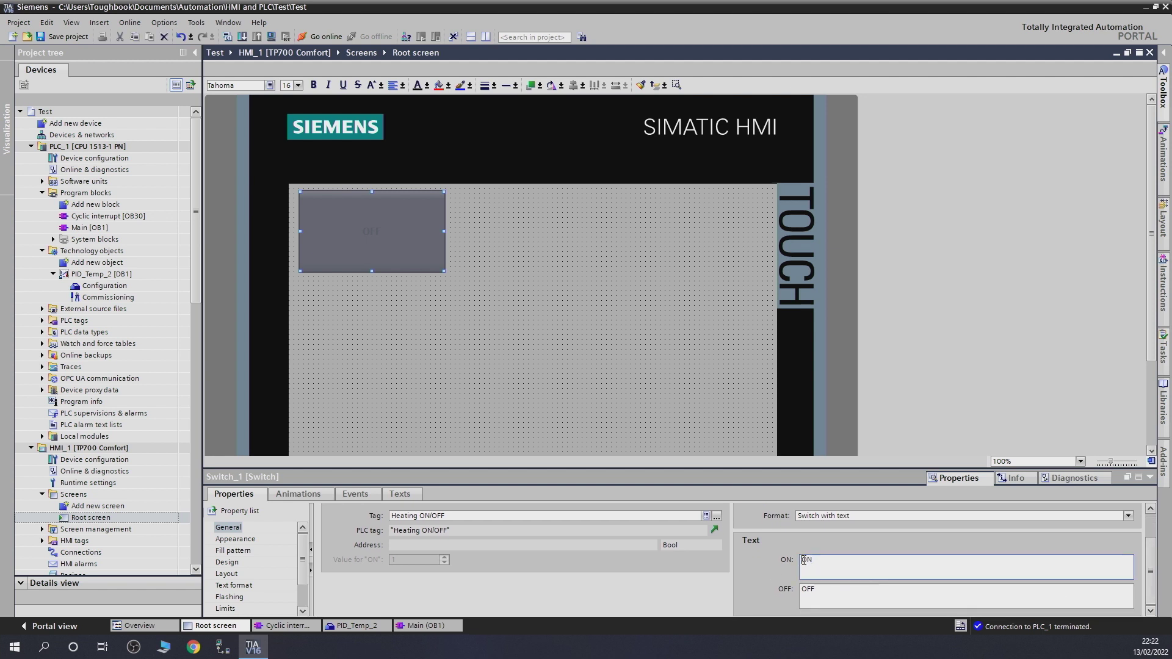
{"action": "type", "text": "Heat"}
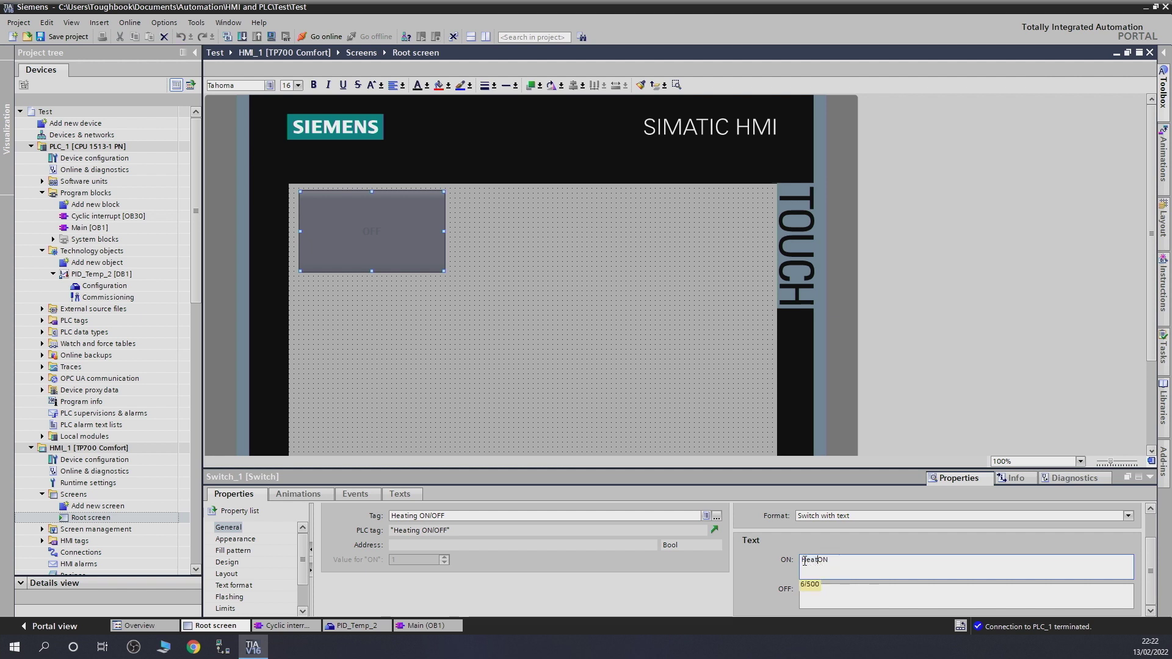
{"action": "type", "text": "ing"}
{"action": "left_click", "coordinate": [821, 595]}
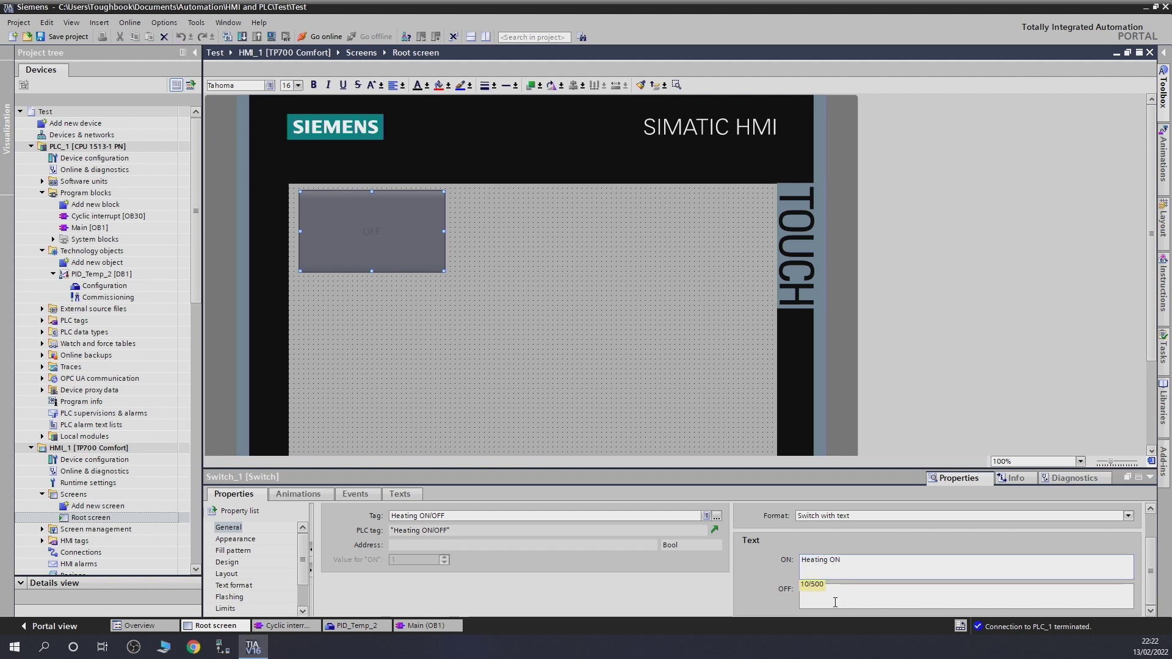
{"action": "left_click", "coordinate": [803, 591]}
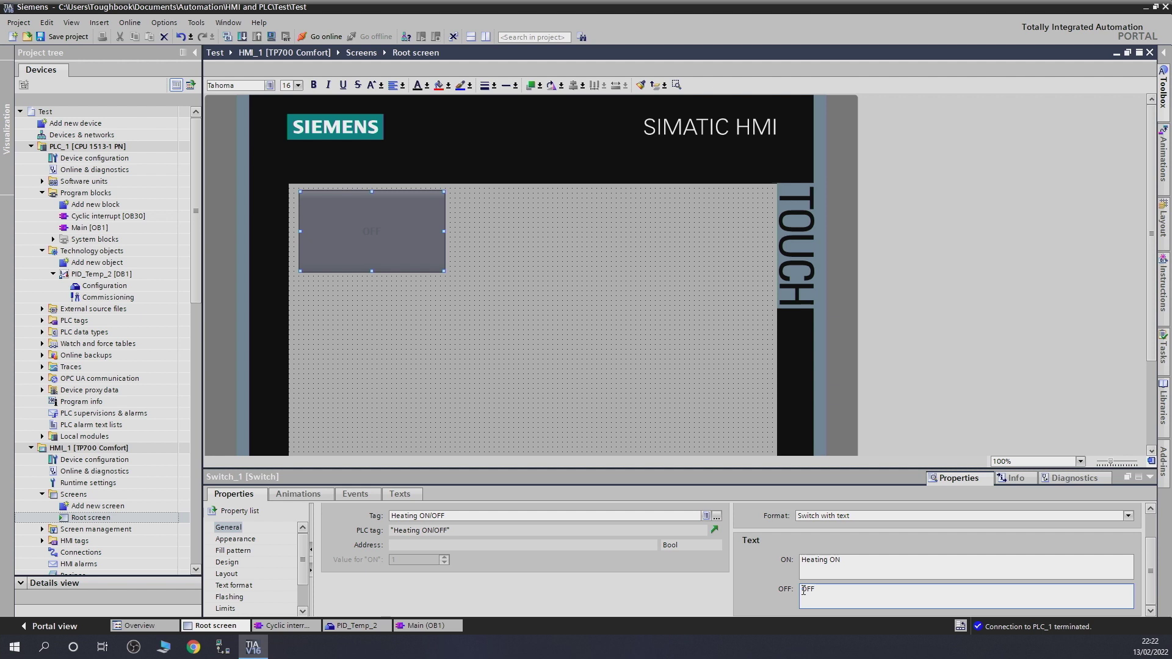
{"action": "type", "text": "Heating"}
{"action": "left_click", "coordinate": [752, 537]}
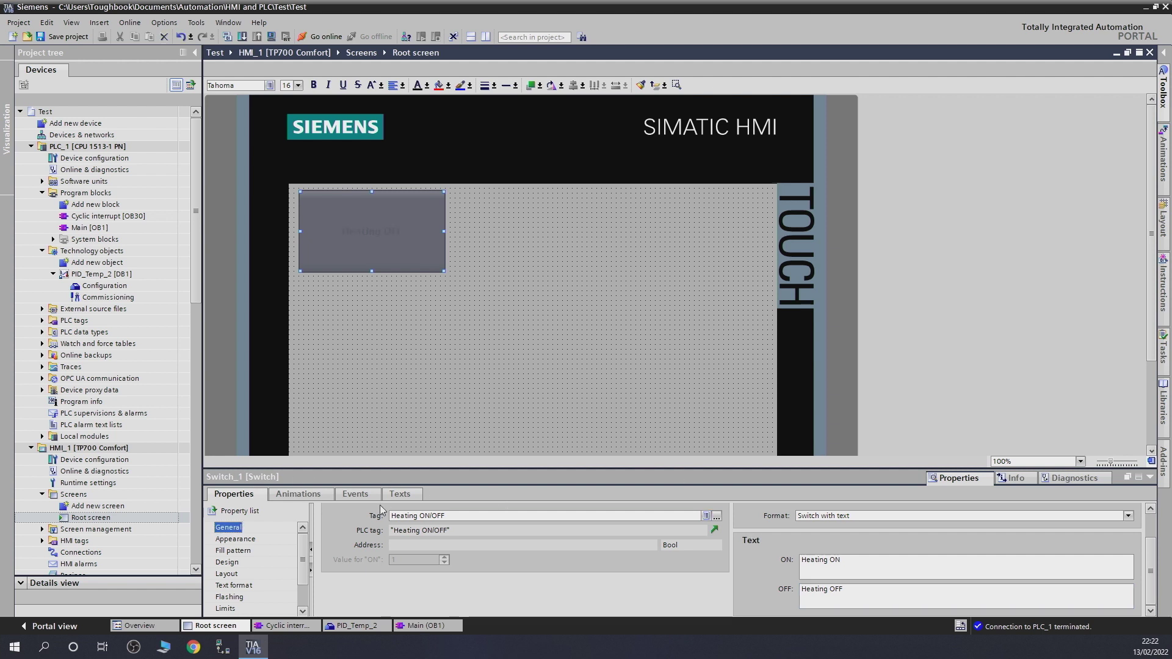
Change the switch's text colour to cyan (0, 255, 255).
{"action": "left_click", "coordinate": [238, 541]}
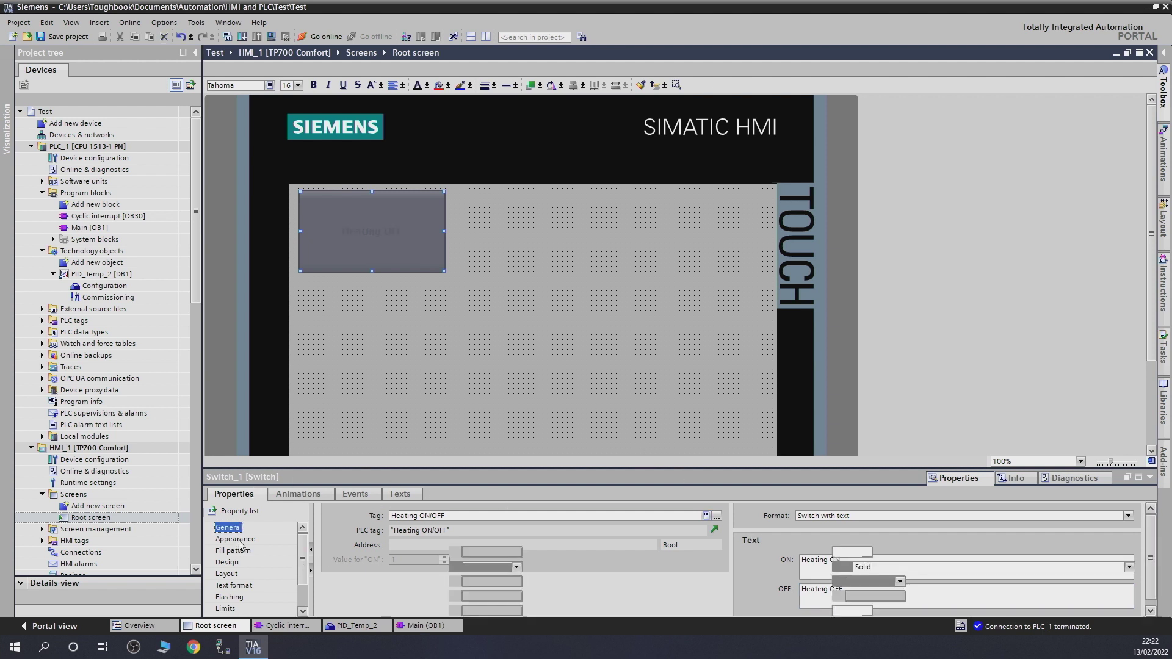
{"action": "left_click", "coordinate": [516, 567]}
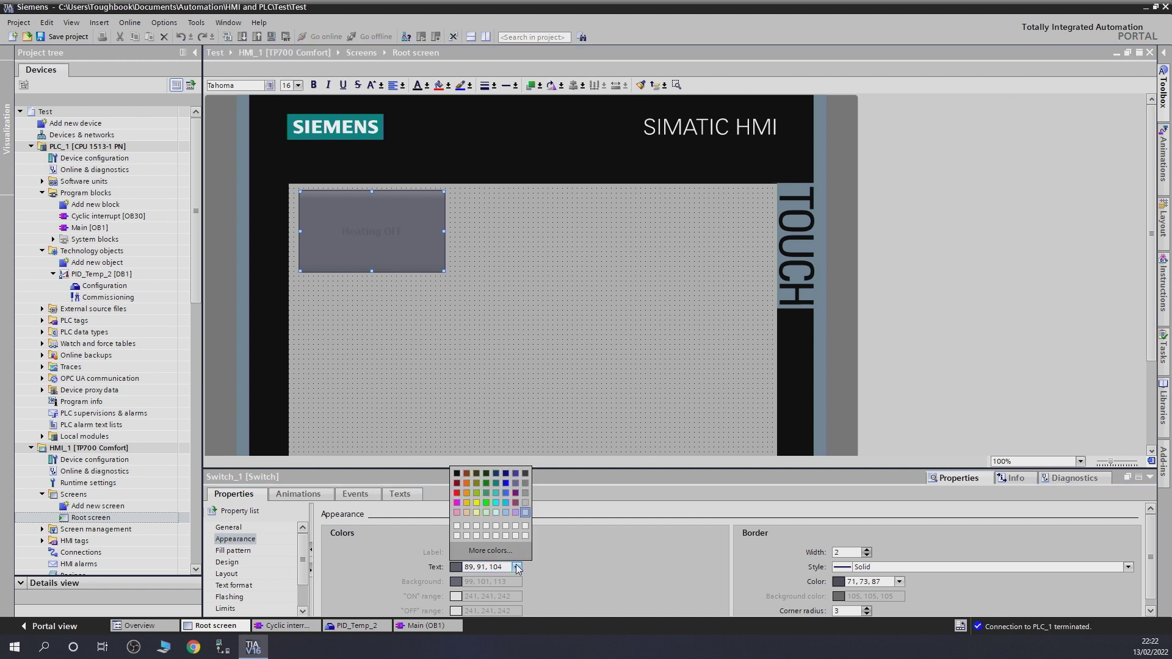
{"action": "left_click", "coordinate": [496, 503]}
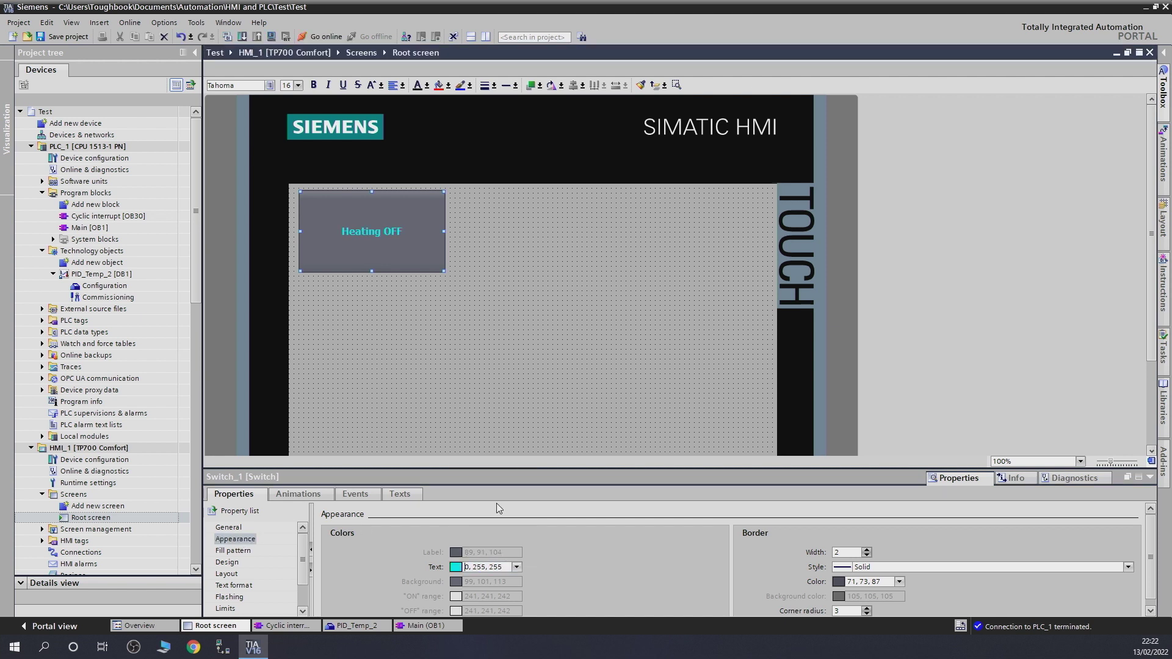
{"action": "left_click", "coordinate": [496, 268]}
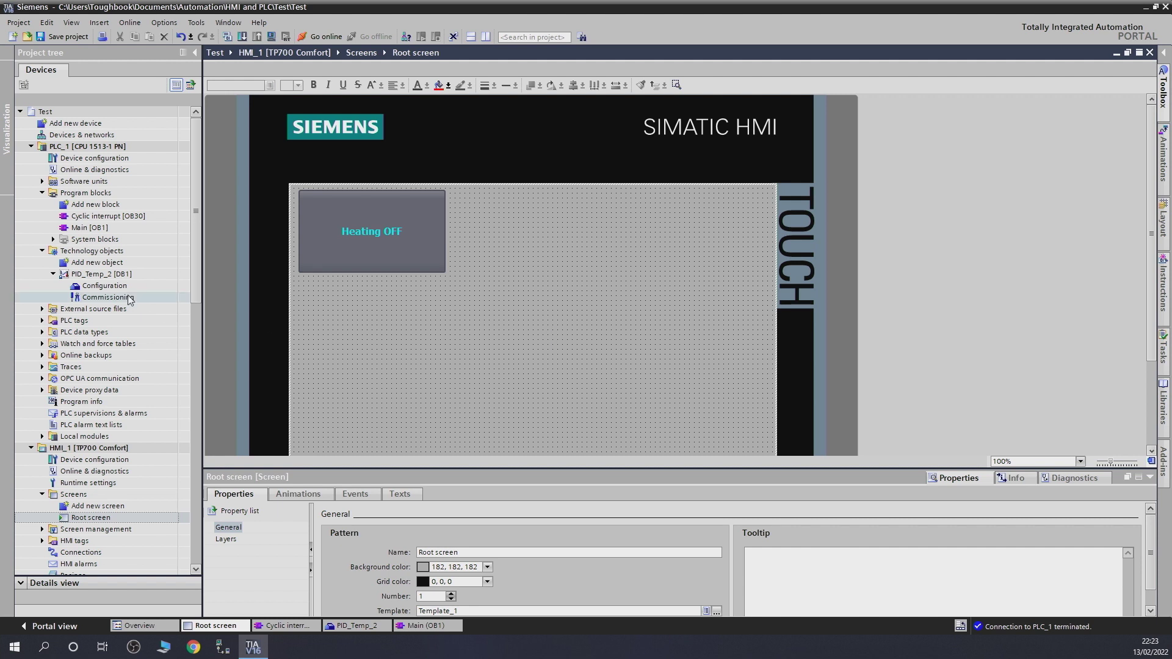
Open the PID_Temp_2 data block in the DB editor and widen the HMI access and visibility columns to examine its parameters.
{"action": "right_click", "coordinate": [94, 276]}
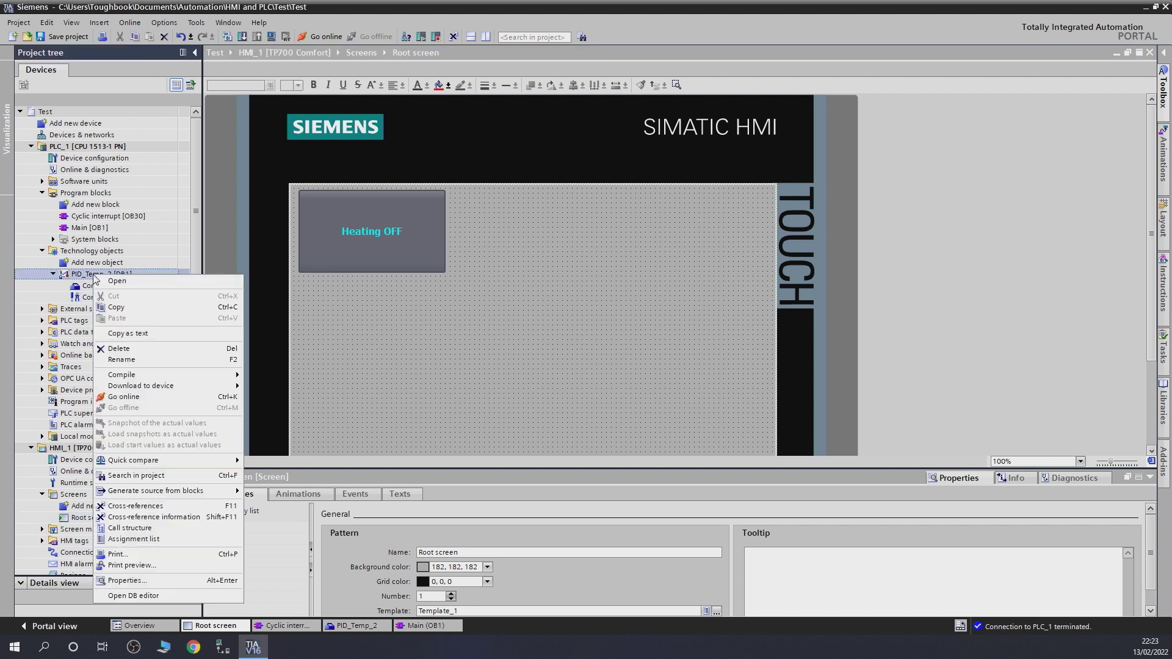
{"action": "left_click", "coordinate": [123, 598]}
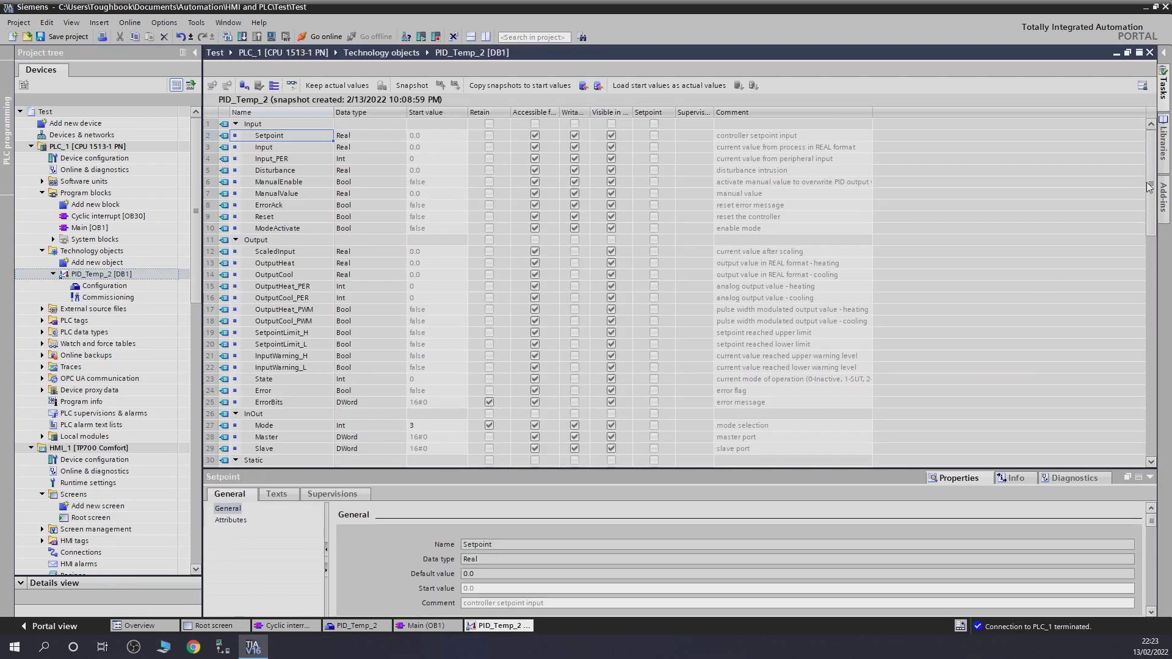
{"action": "mouse_move", "coordinate": [1150, 190]}
{"action": "left_mouse_down"}
{"action": "mouse_move", "coordinate": [1167, 370]}
{"action": "mouse_move", "coordinate": [1163, 191]}
{"action": "mouse_move", "coordinate": [1165, 200]}
{"action": "left_mouse_up"}
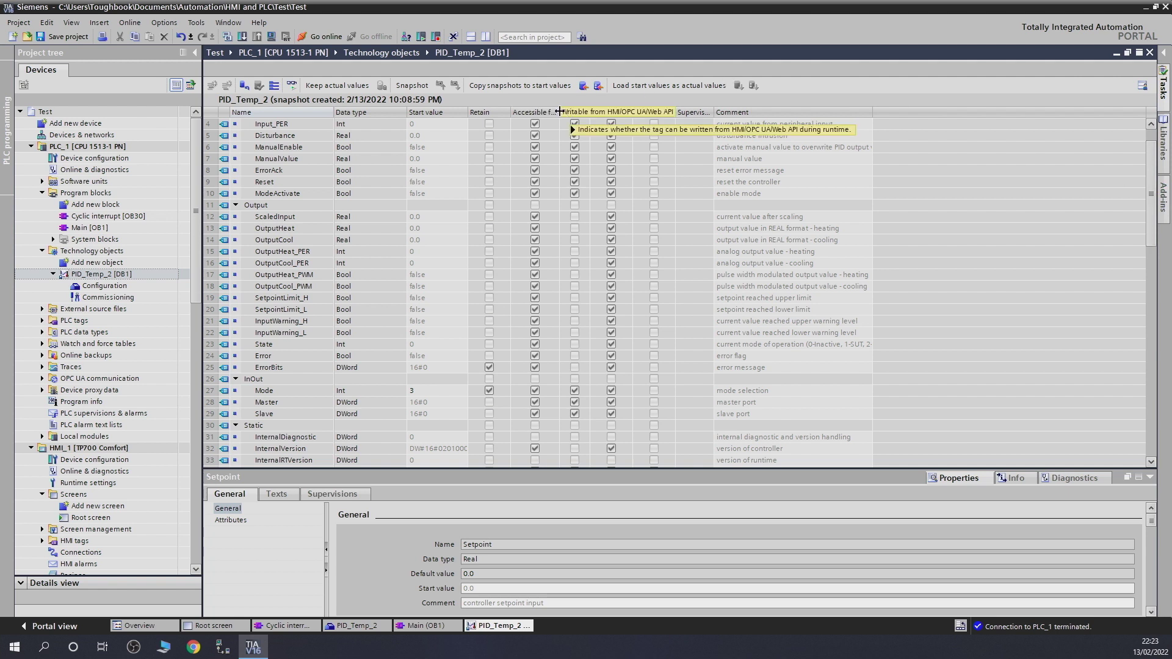
{"action": "left_click_drag", "start_coordinate": [559, 111], "coordinate": [839, 100]}
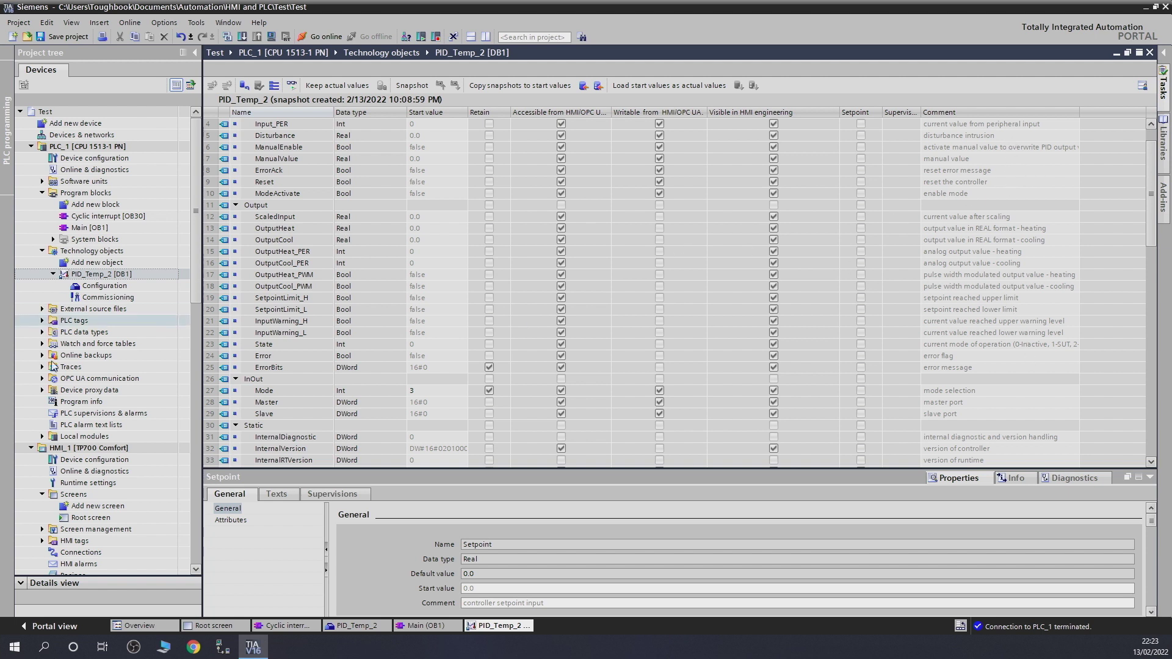
Return to the Root screen and place an I/O field in the upper-right area of the display.
{"action": "left_click", "coordinate": [93, 520]}
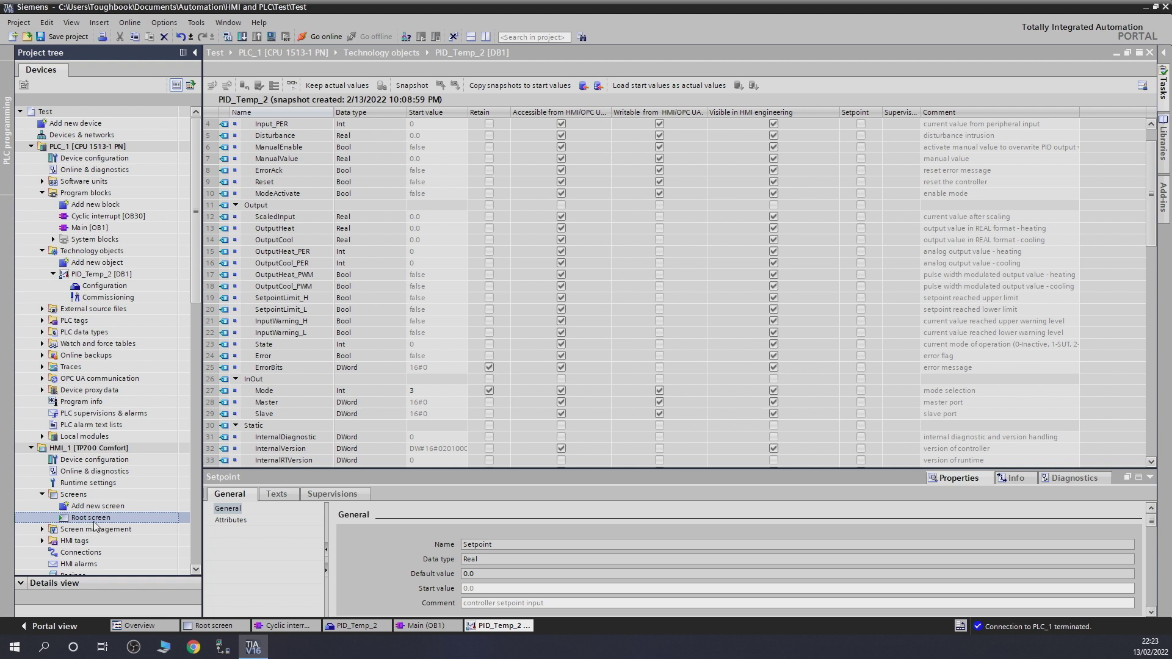
{"action": "left_click", "coordinate": [78, 519]}
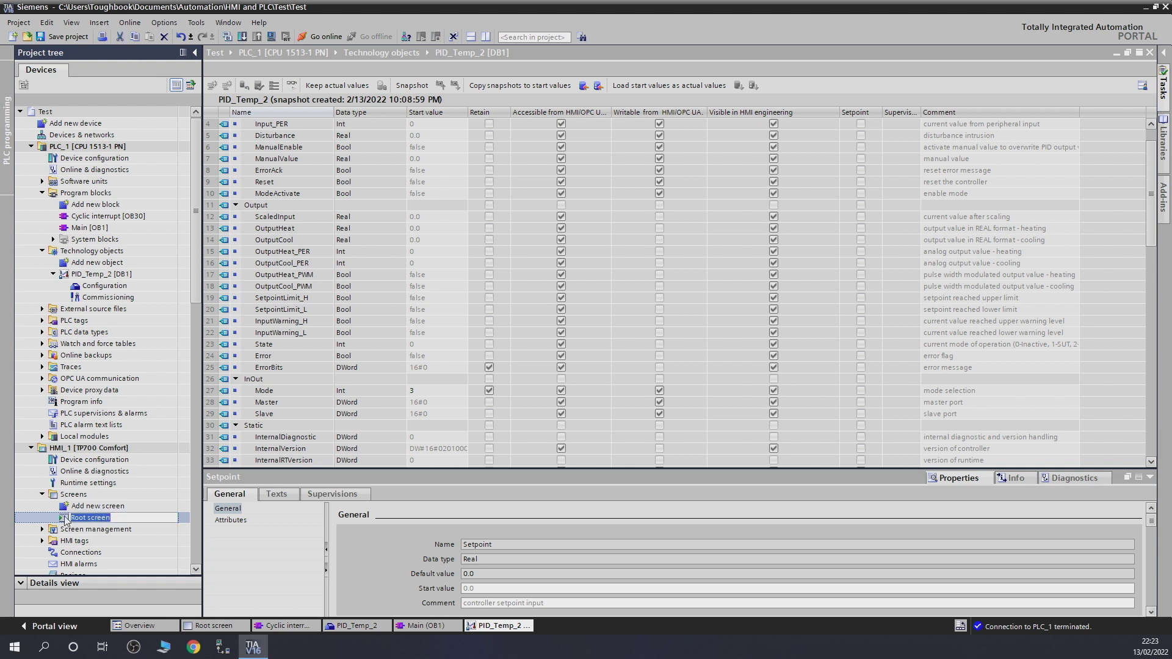
{"action": "double_click", "coordinate": [65, 519]}
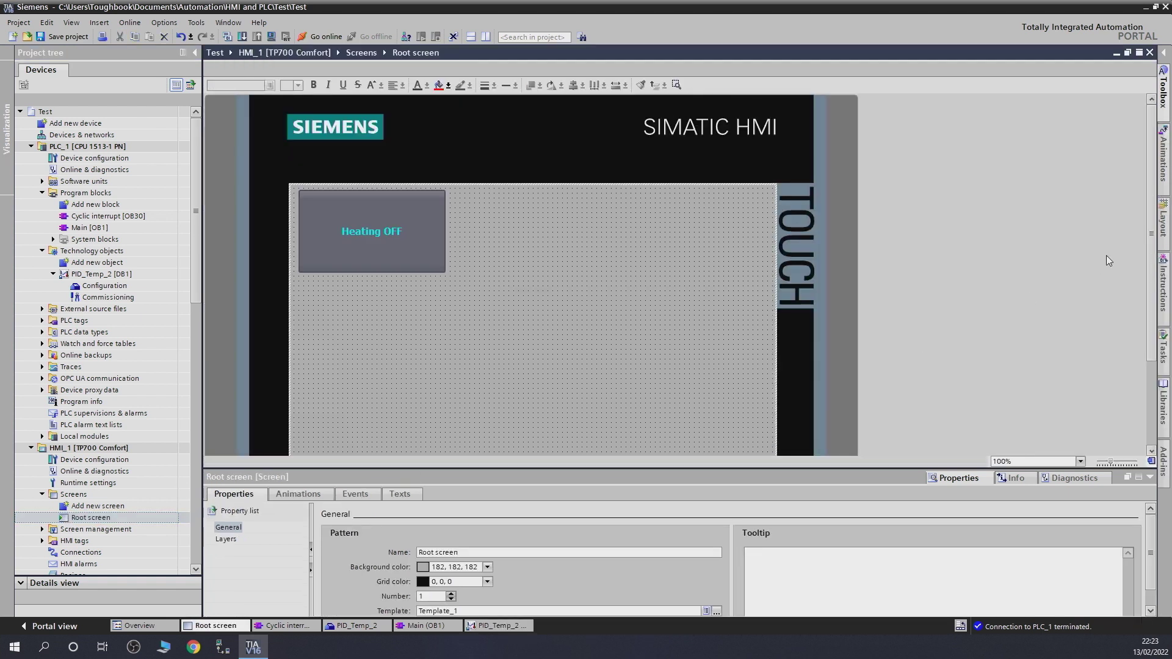
{"action": "left_click", "coordinate": [1163, 91]}
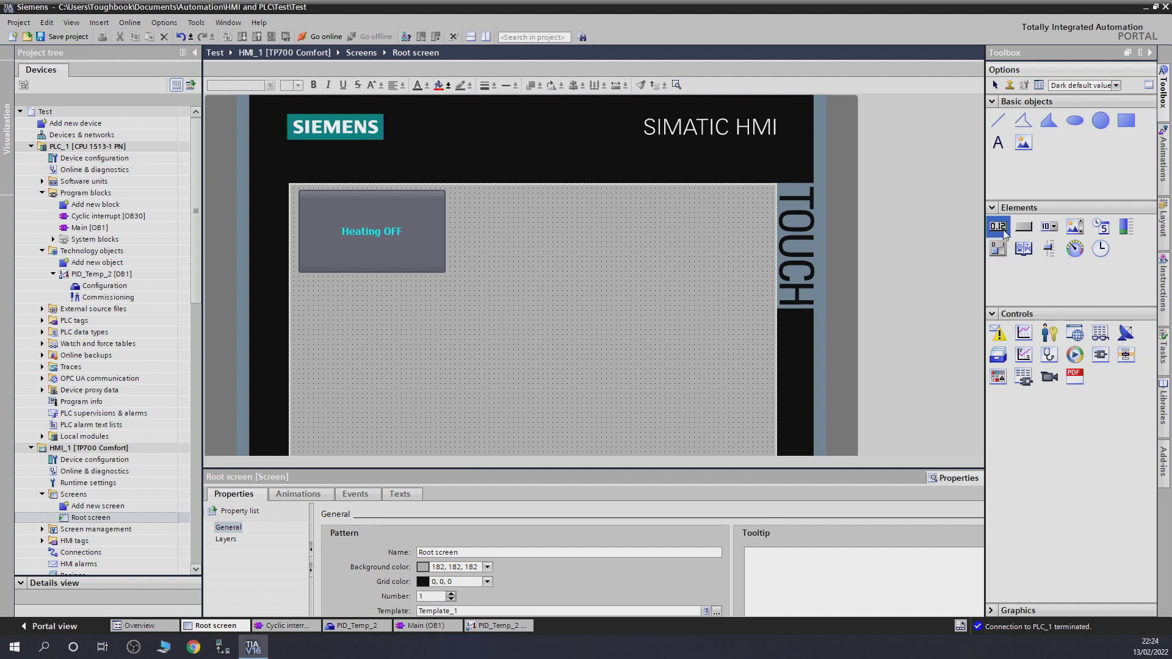
{"action": "left_click_drag", "start_coordinate": [1002, 229], "coordinate": [674, 208]}
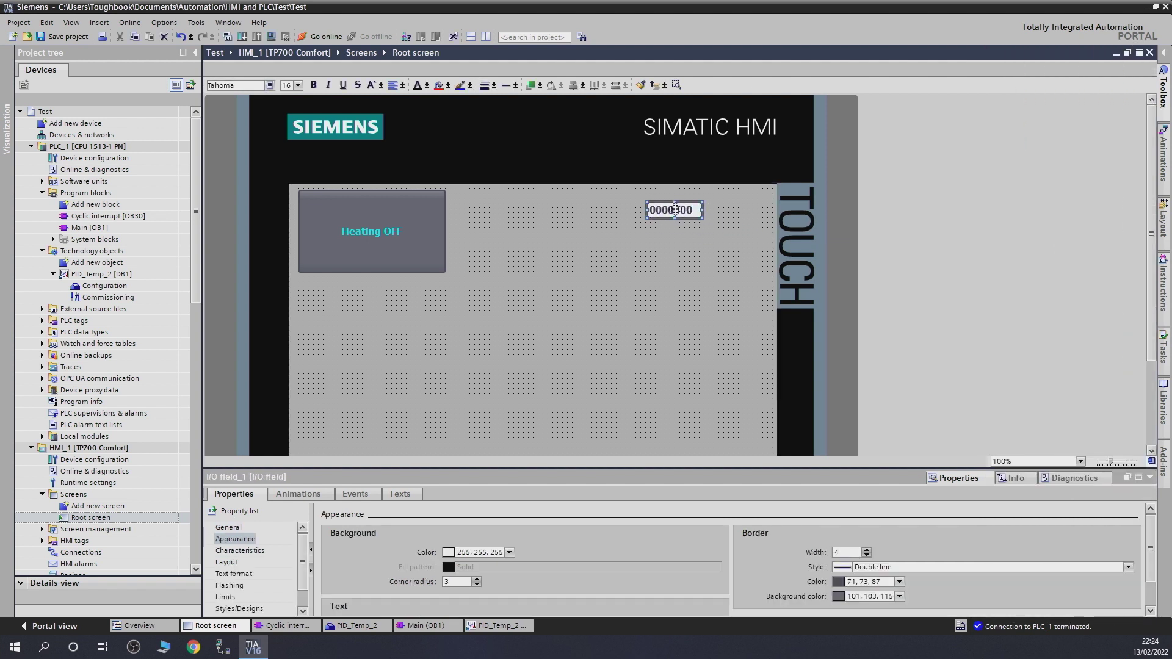
Duplicate the I/O field and position the copy just below the original.
{"action": "right_click", "coordinate": [675, 209]}
{"action": "left_click", "coordinate": [693, 234]}
{"action": "right_click", "coordinate": [683, 240]}
{"action": "left_click", "coordinate": [687, 259]}
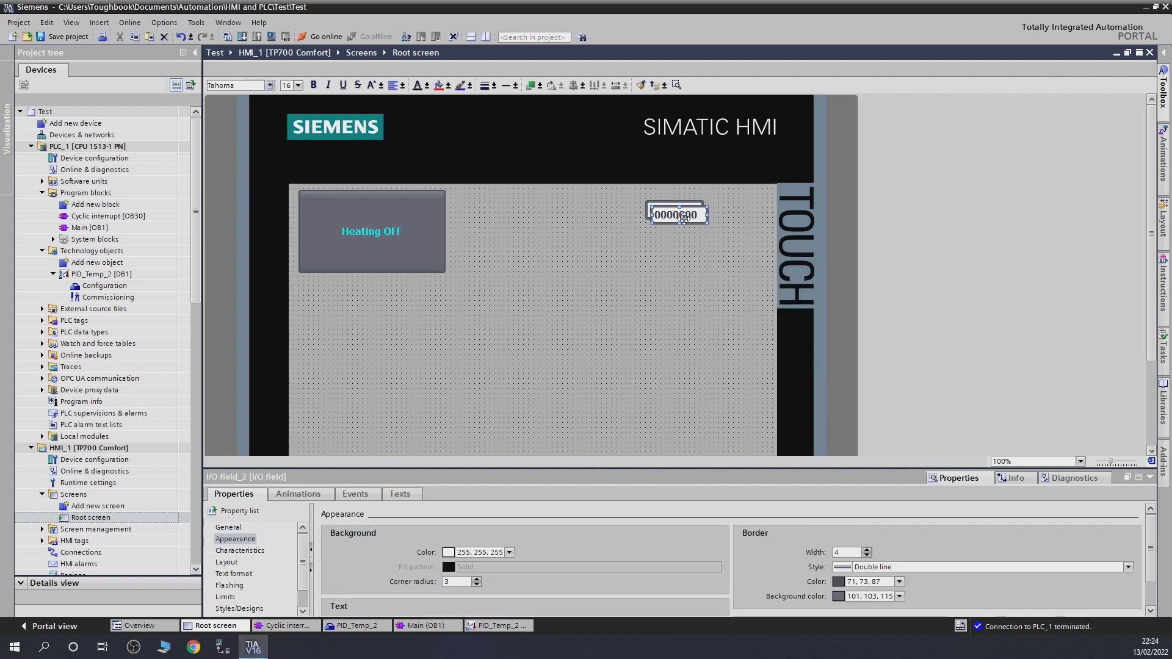
{"action": "left_click_drag", "start_coordinate": [682, 215], "coordinate": [682, 256]}
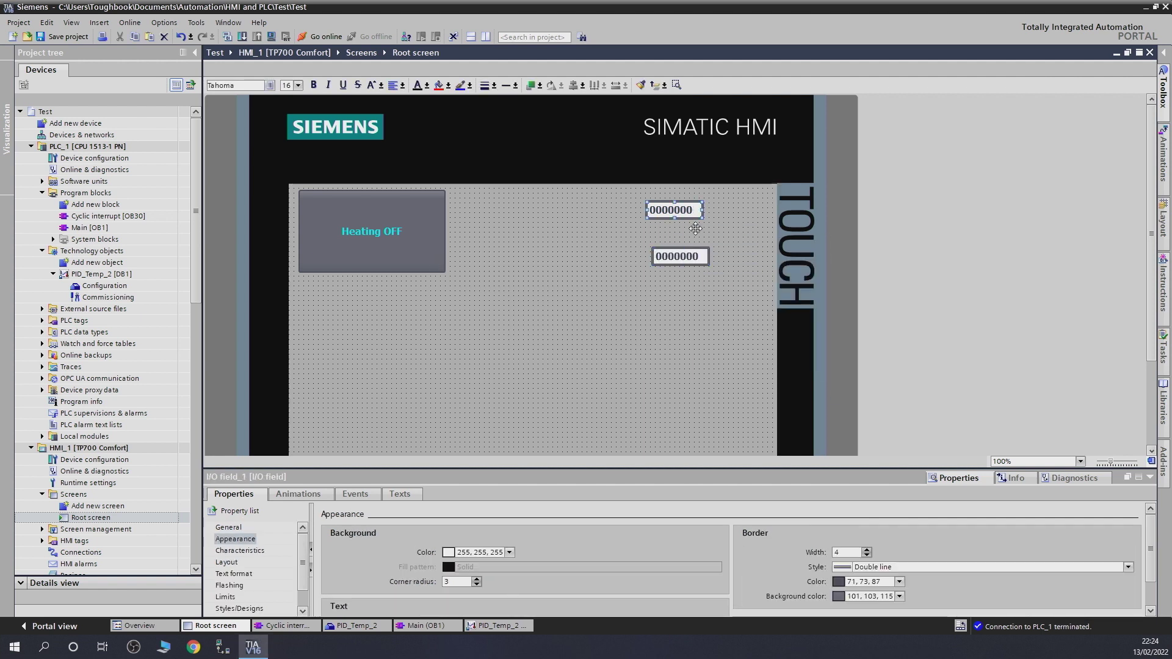
Delete the duplicate I/O field and enlarge the remaining one to about 215 × 55 pixels in the display's upper-right area.
{"action": "key", "text": "Delete"}
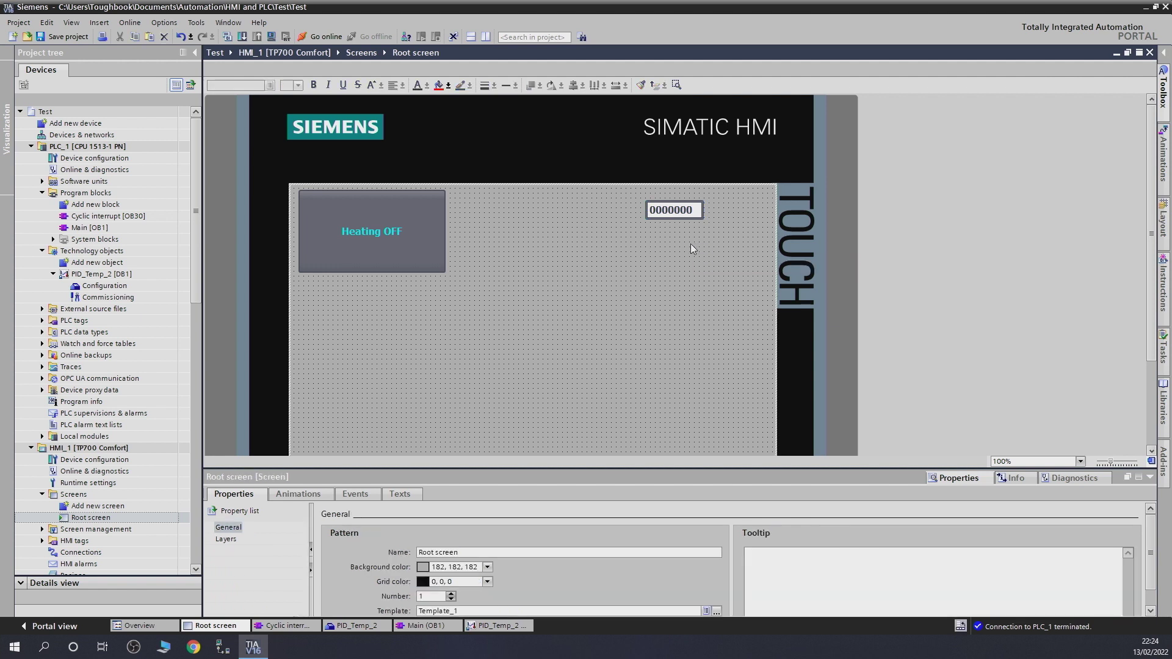
{"action": "left_click", "coordinate": [683, 210]}
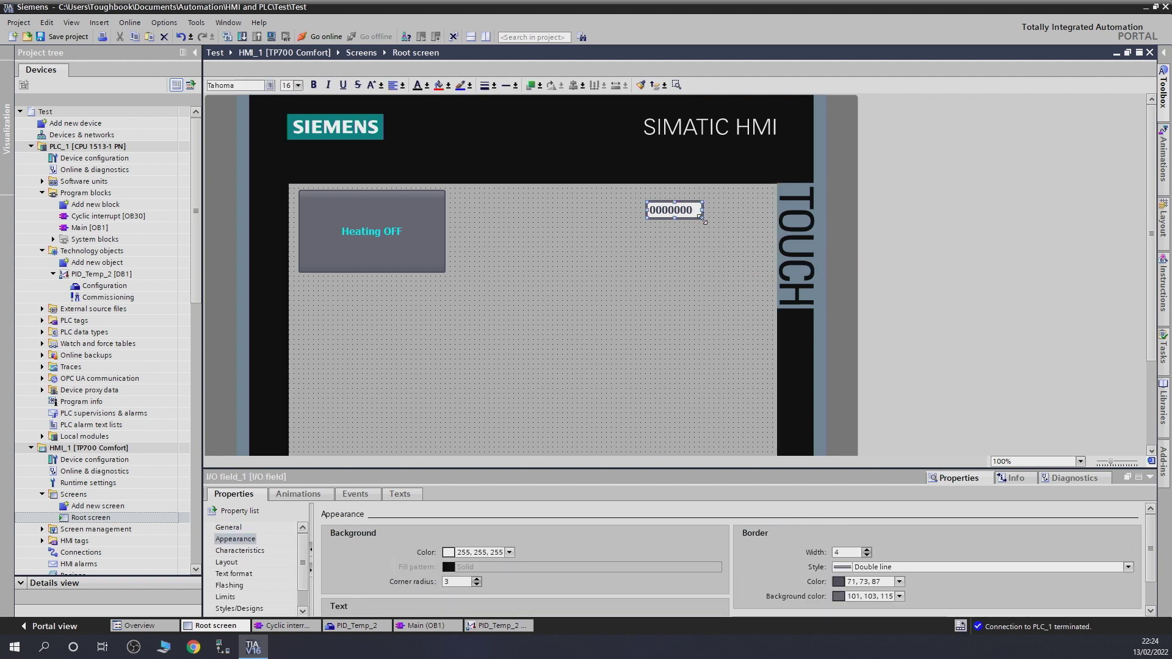
{"action": "left_click_drag", "start_coordinate": [703, 218], "coordinate": [775, 234]}
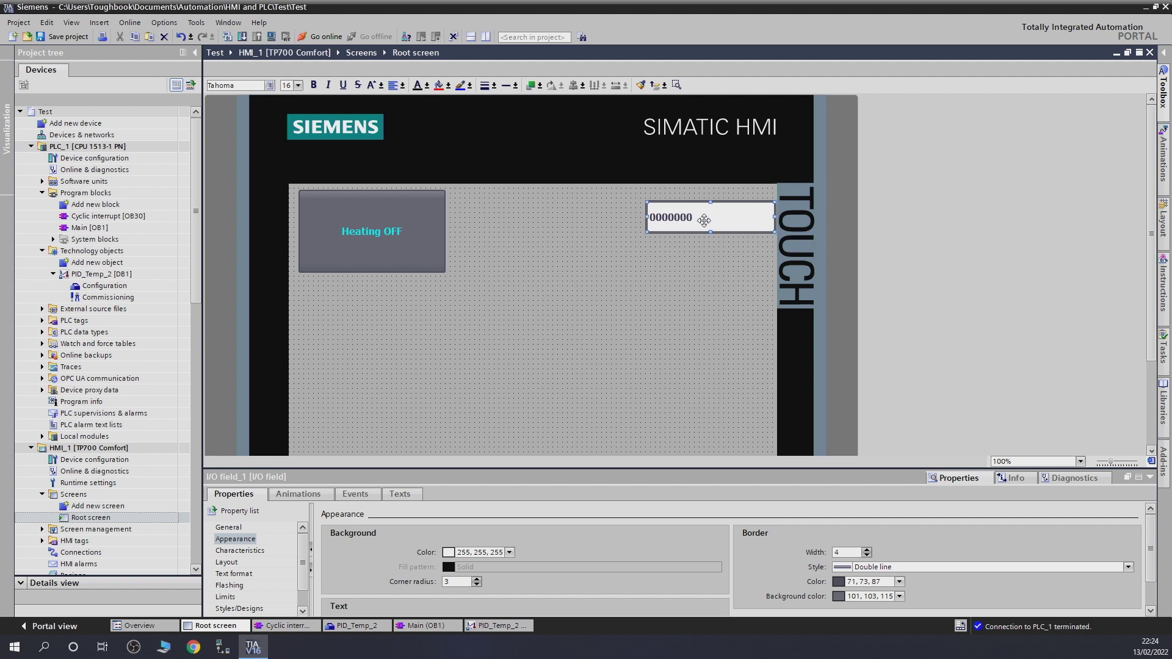
{"action": "left_click_drag", "start_coordinate": [706, 225], "coordinate": [694, 215]}
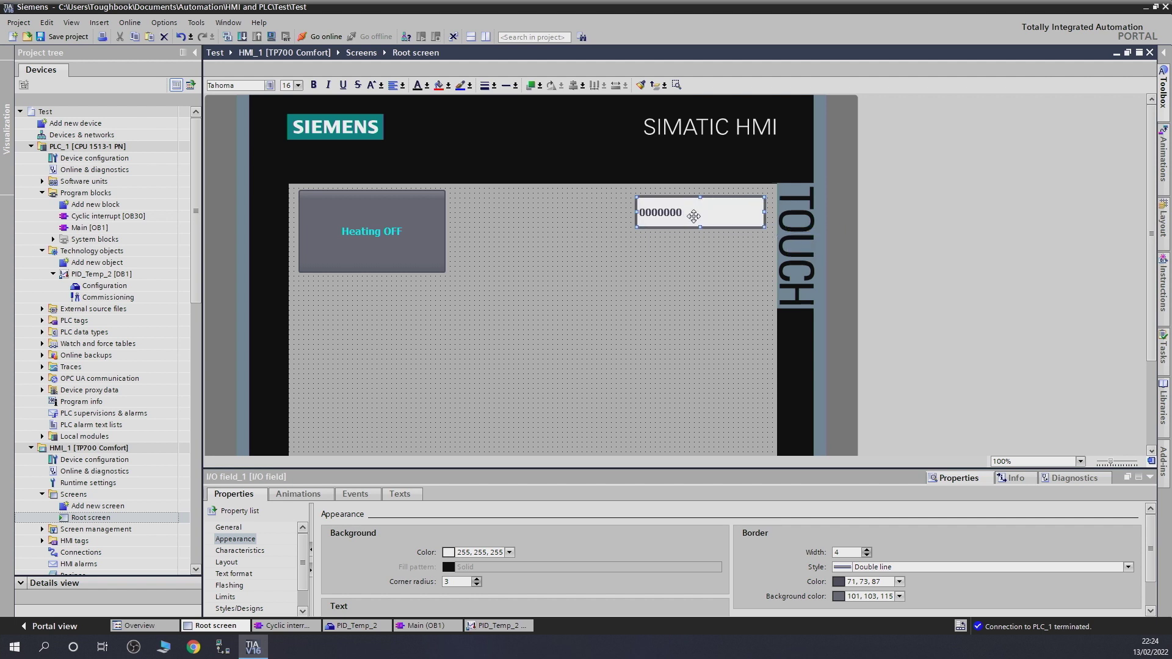
Duplicate the enlarged I/O field and place the copy directly beneath the original.
{"action": "right_click", "coordinate": [683, 223]}
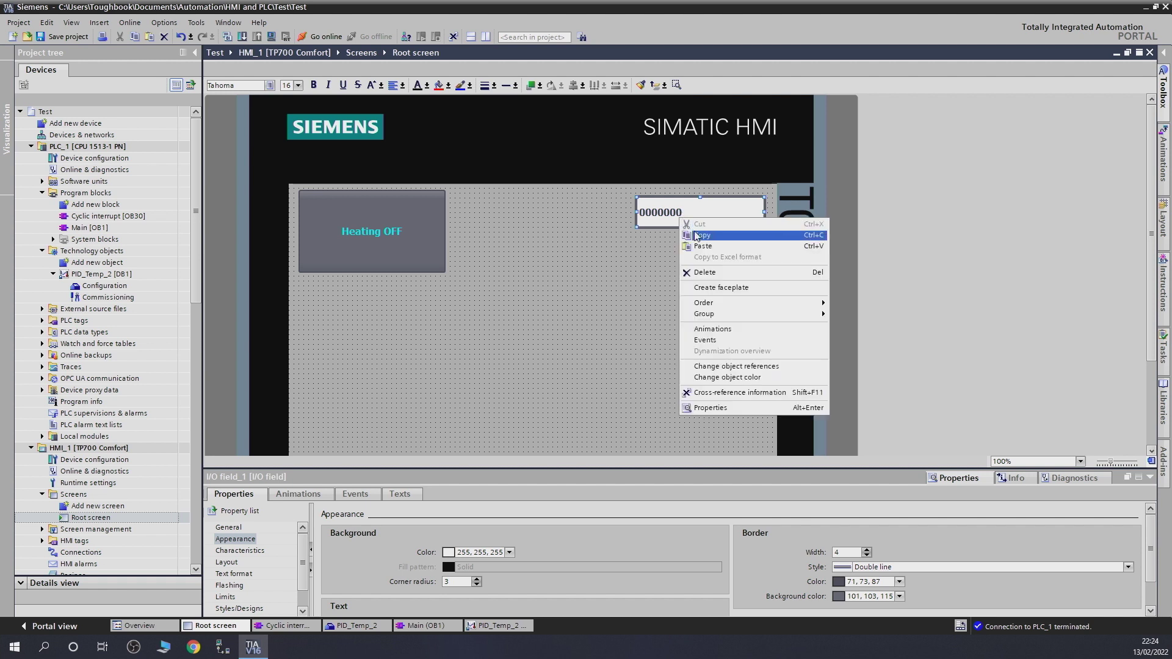
{"action": "left_click", "coordinate": [695, 236]}
{"action": "right_click", "coordinate": [684, 248]}
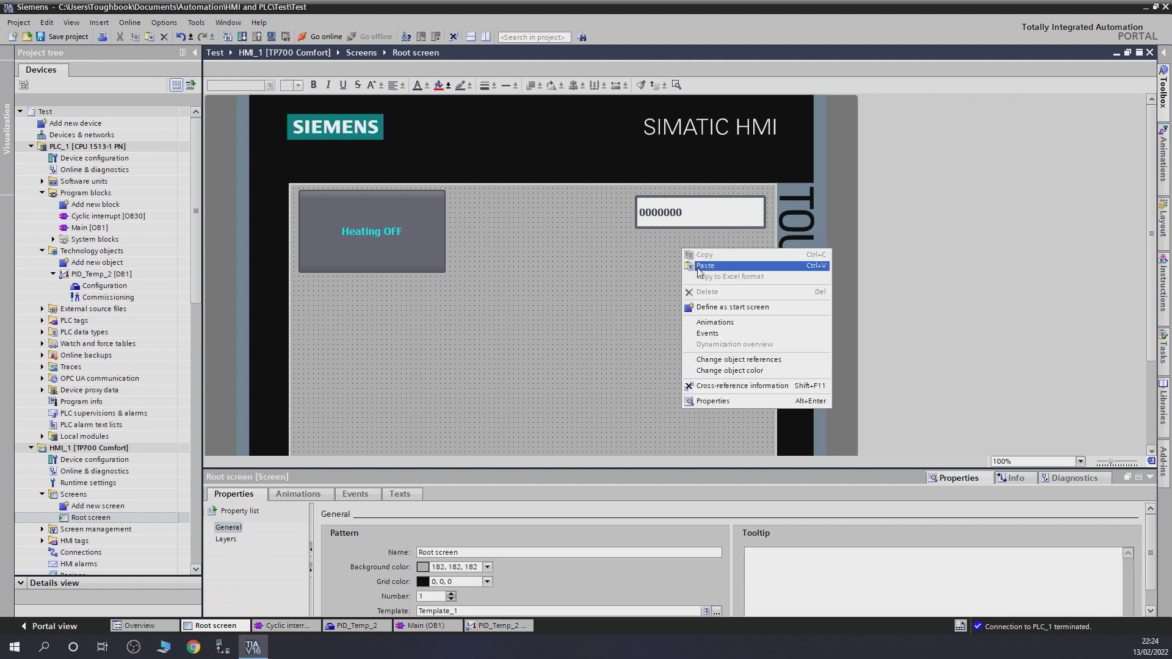
{"action": "left_click", "coordinate": [705, 266]}
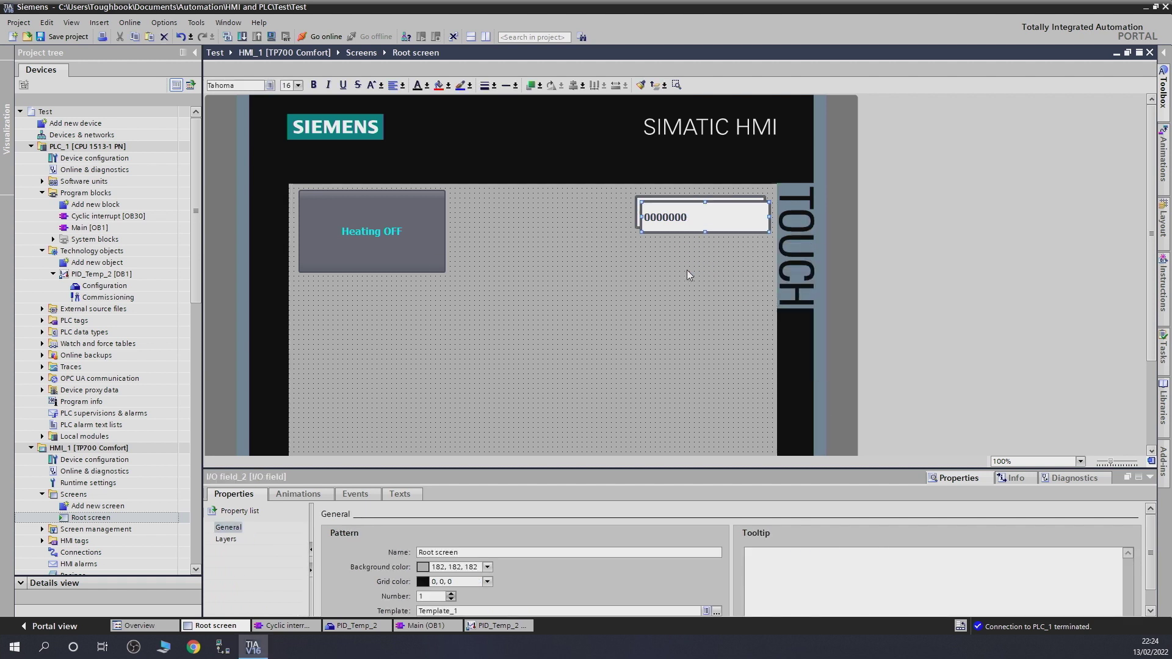
{"action": "left_click_drag", "start_coordinate": [688, 216], "coordinate": [687, 258]}
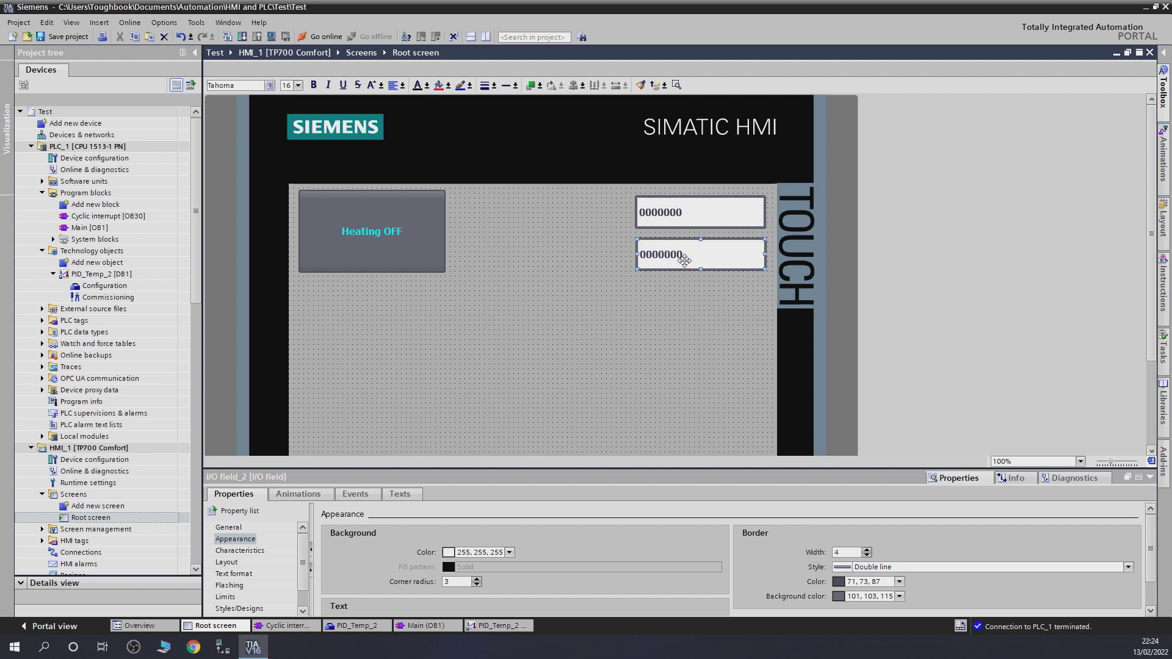
Paste three more copies of the I/O field below the second one to form a column of five.
{"action": "right_click", "coordinate": [676, 320]}
{"action": "left_click", "coordinate": [702, 342]}
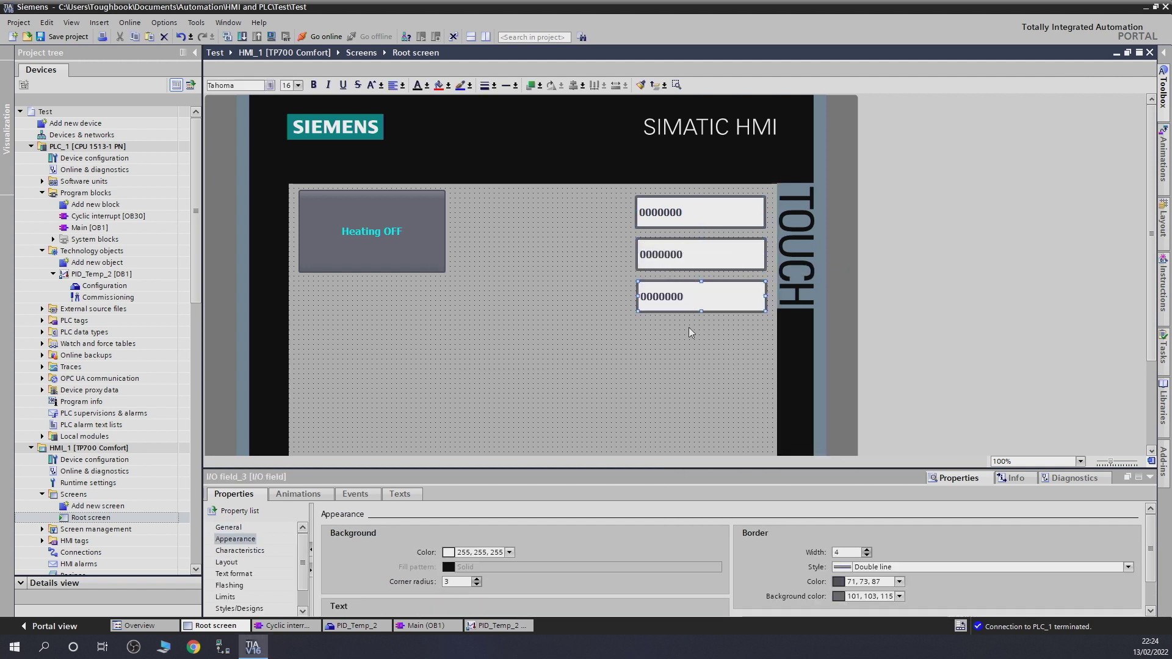
{"action": "right_click", "coordinate": [689, 350]}
{"action": "left_click", "coordinate": [719, 370]}
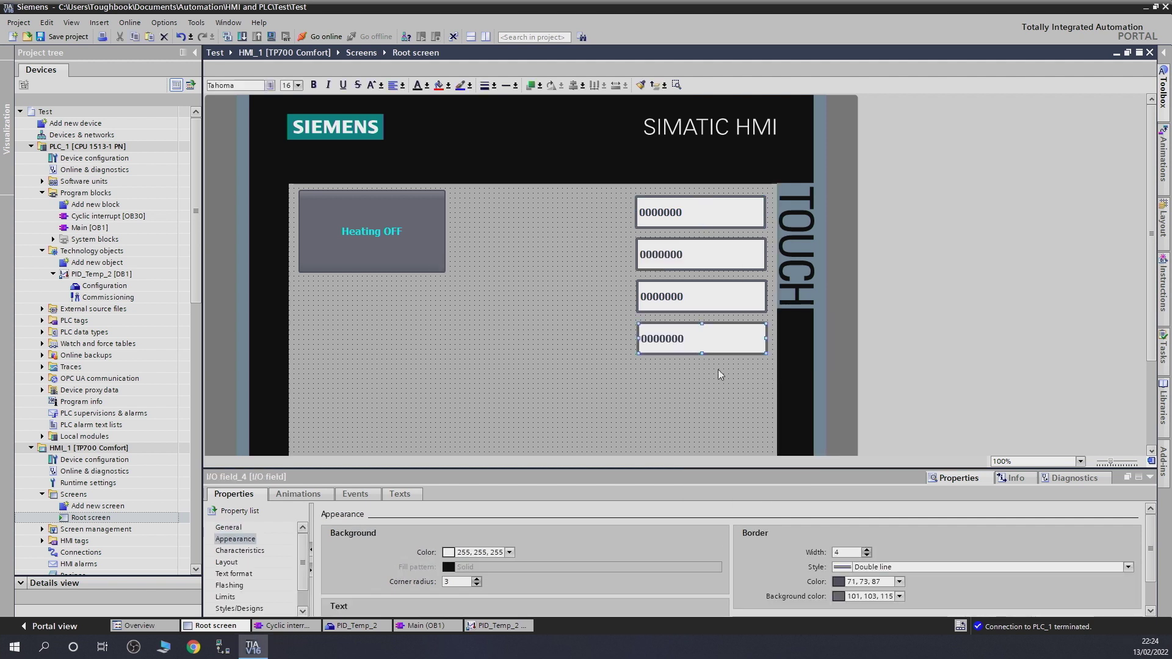
{"action": "right_click", "coordinate": [718, 351]}
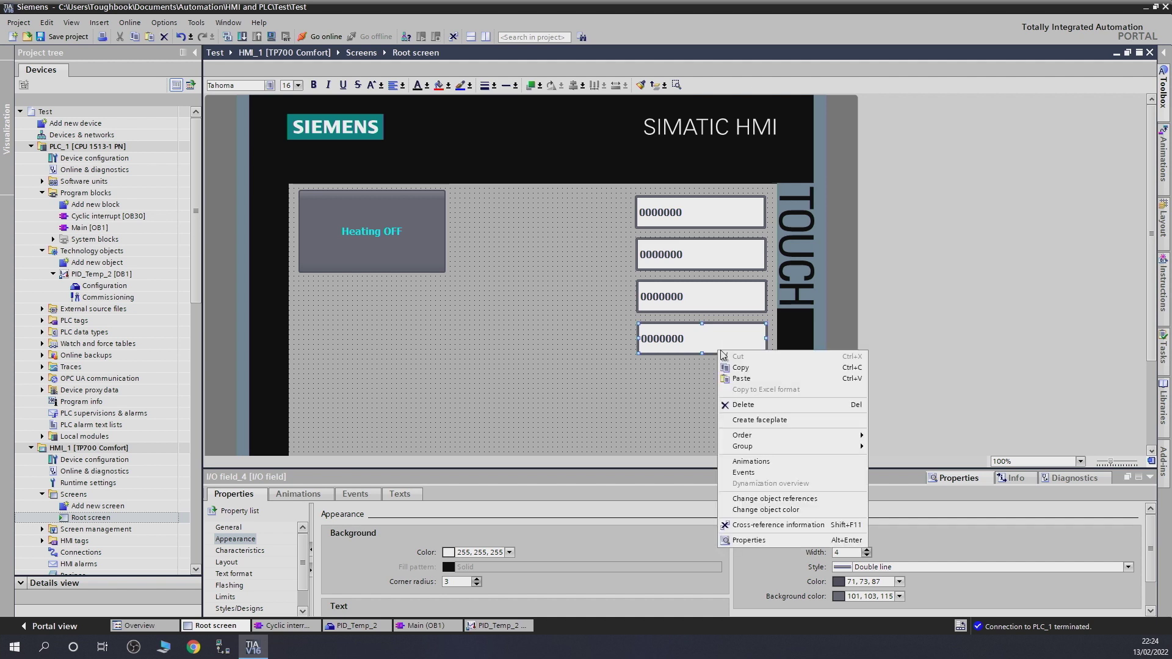
{"action": "left_click", "coordinate": [748, 383]}
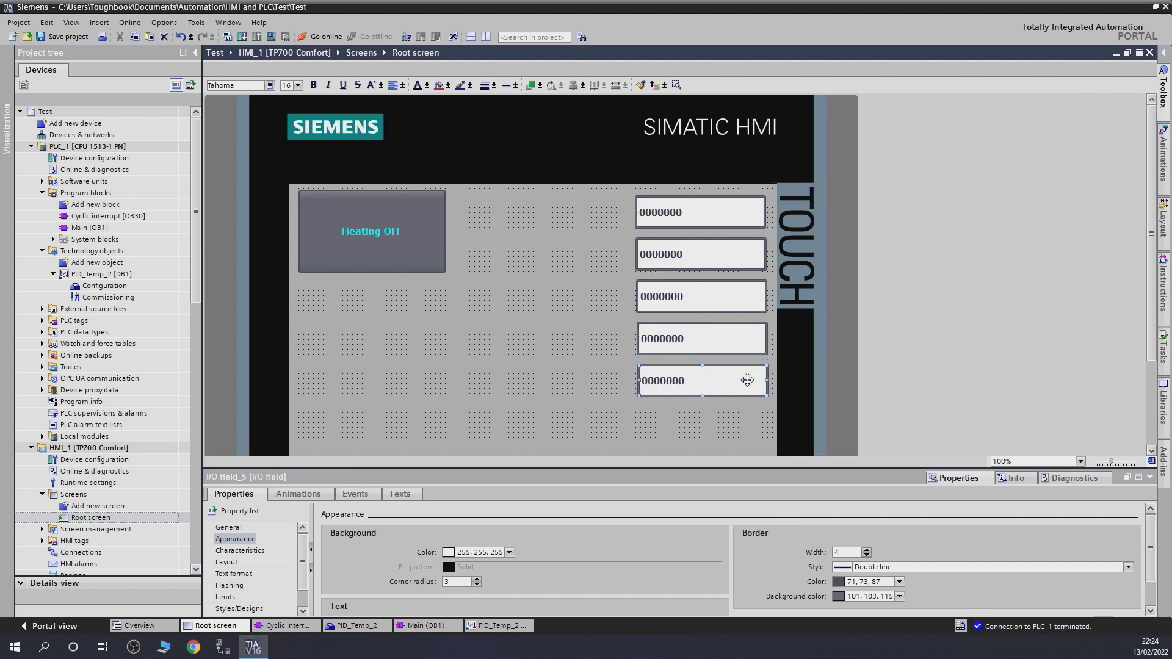
Align the lower three I/O fields with the left edge of the top field, keeping even vertical spacing.
{"action": "left_click", "coordinate": [563, 328]}
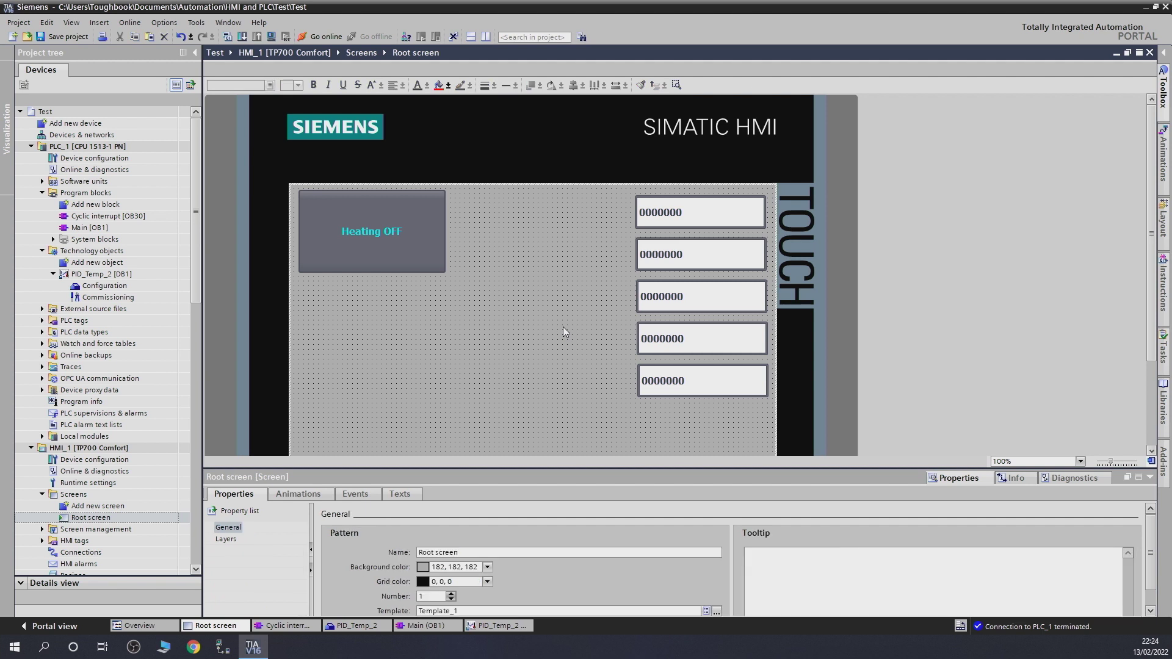
{"action": "left_click", "coordinate": [690, 332]}
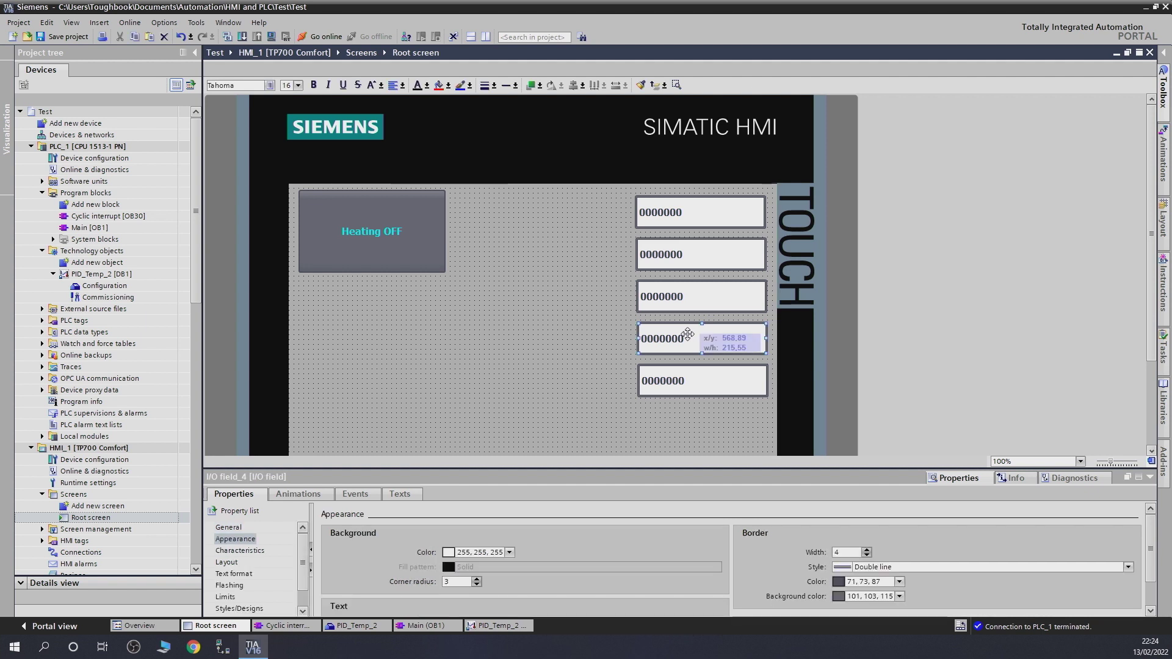
{"action": "left_click_drag", "start_coordinate": [688, 334], "coordinate": [691, 340]}
{"action": "left_click_drag", "start_coordinate": [690, 337], "coordinate": [693, 338]}
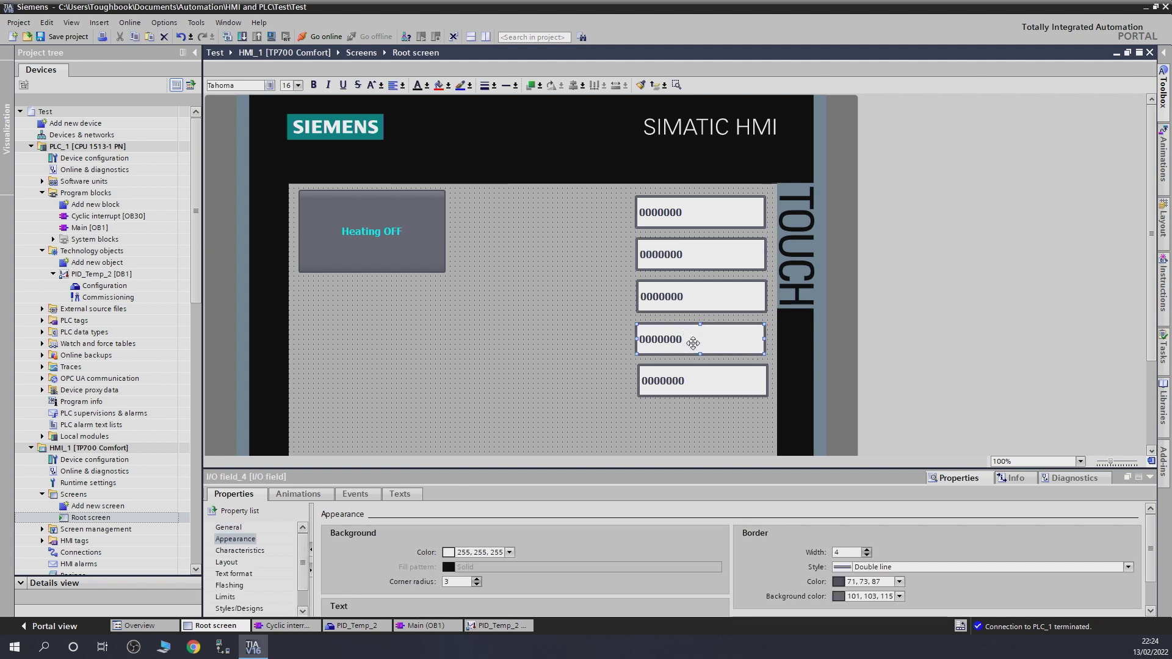
{"action": "left_click", "coordinate": [699, 383]}
{"action": "left_click_drag", "start_coordinate": [699, 382], "coordinate": [701, 387]}
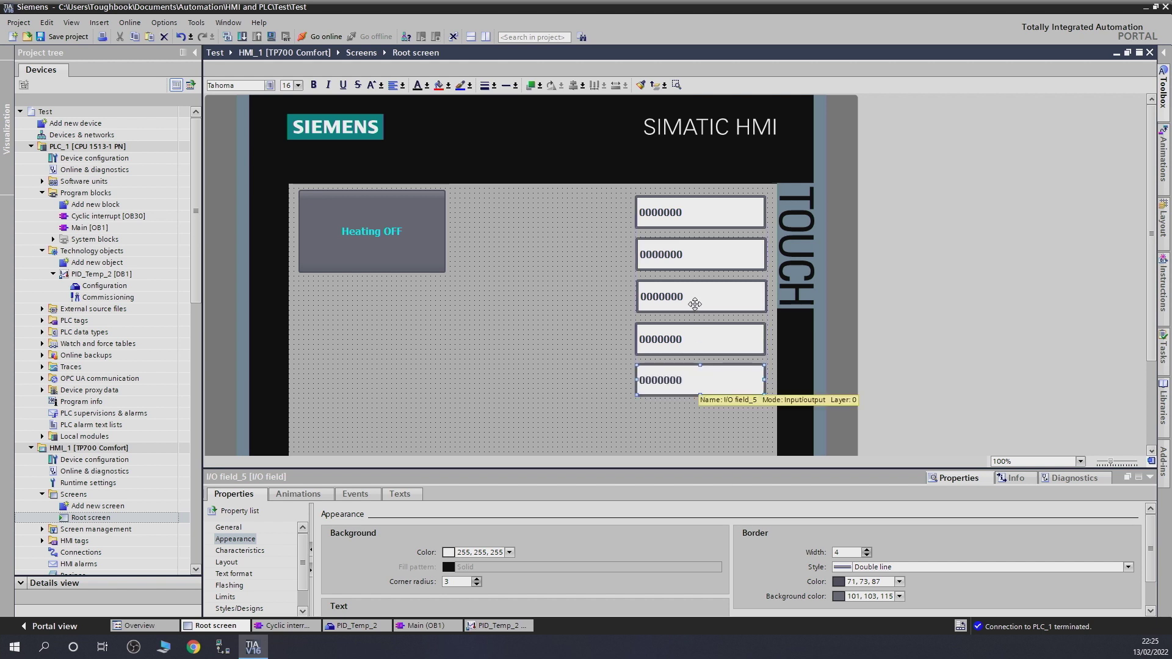
{"action": "left_click_drag", "start_coordinate": [694, 304], "coordinate": [694, 303]}
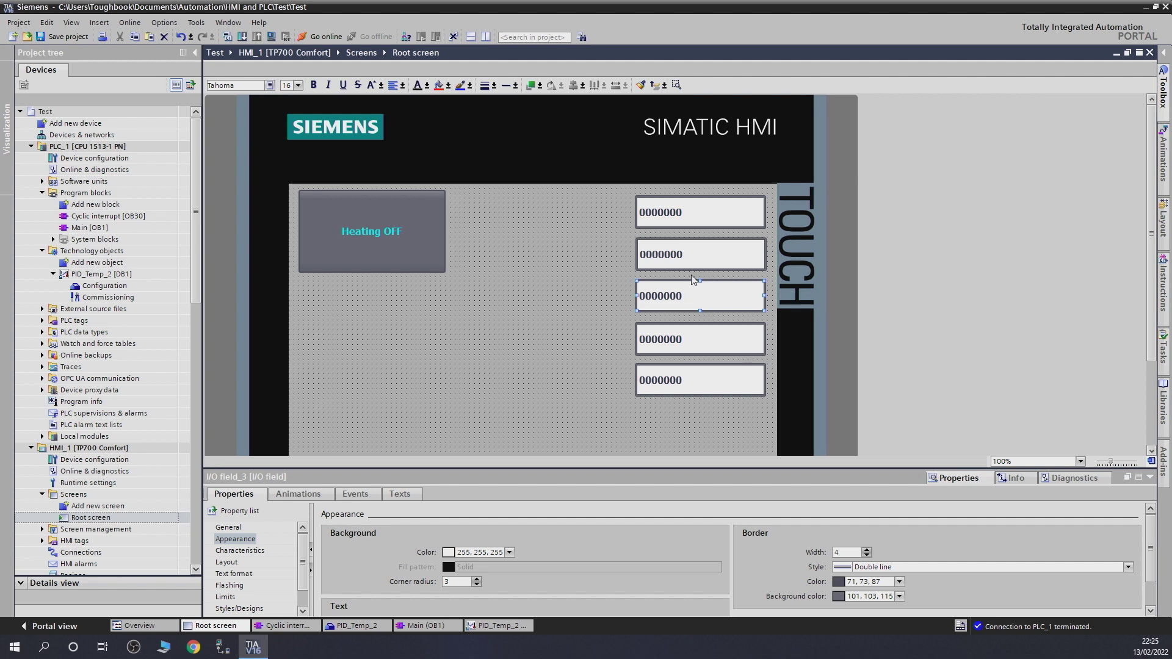
{"action": "left_click", "coordinate": [509, 312]}
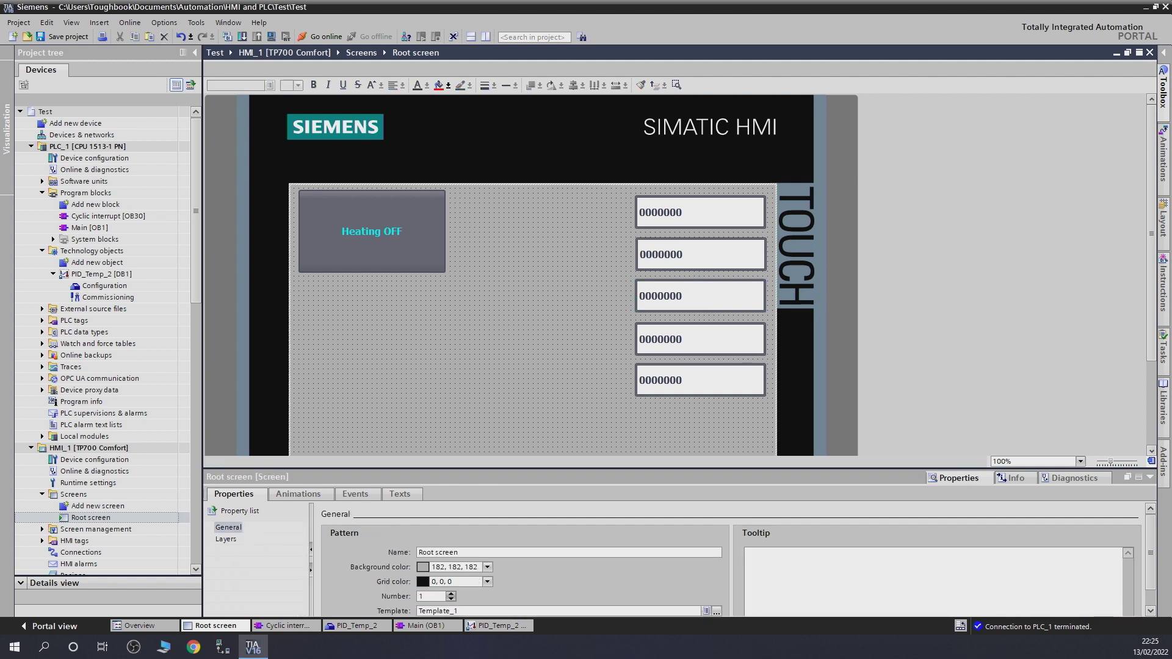
Add a text field reading "Set Point" between the heating switch and the top I/O field.
{"action": "left_click", "coordinate": [1163, 89]}
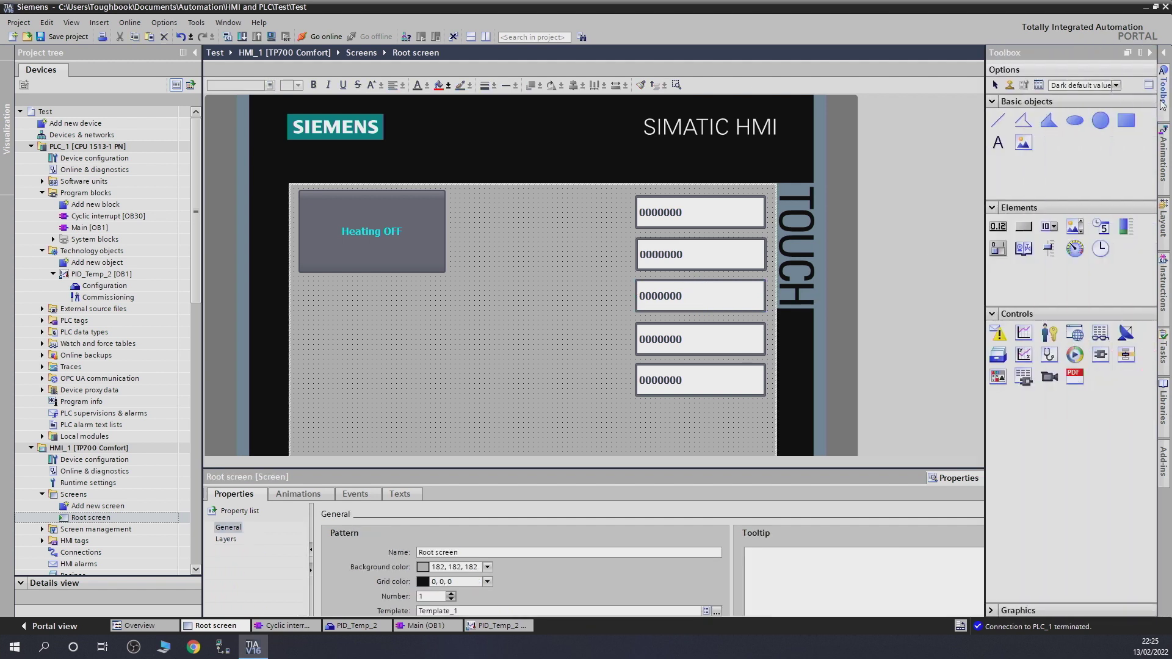
{"action": "left_click_drag", "start_coordinate": [613, 196], "coordinate": [530, 217]}
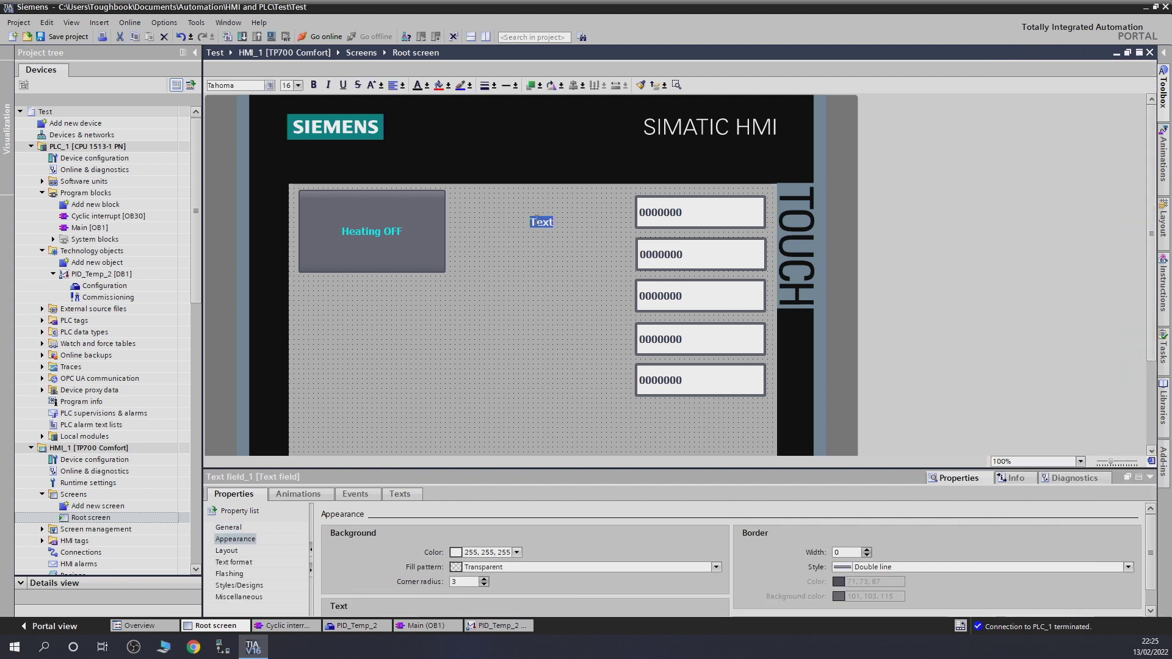
{"action": "type", "text": "Set"}
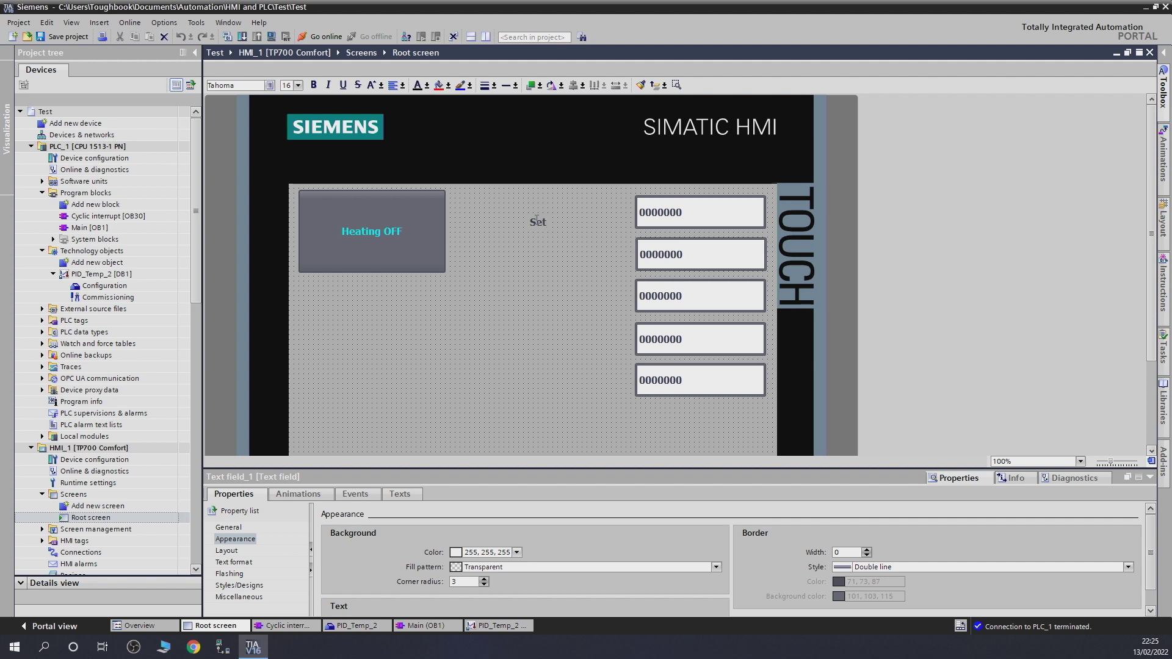
{"action": "type", "text": " Point"}
Set the "Set Point" label's font size to 27 and move the label level with the top I/O field.
{"action": "double_click", "coordinate": [541, 224]}
{"action": "left_click", "coordinate": [230, 528]}
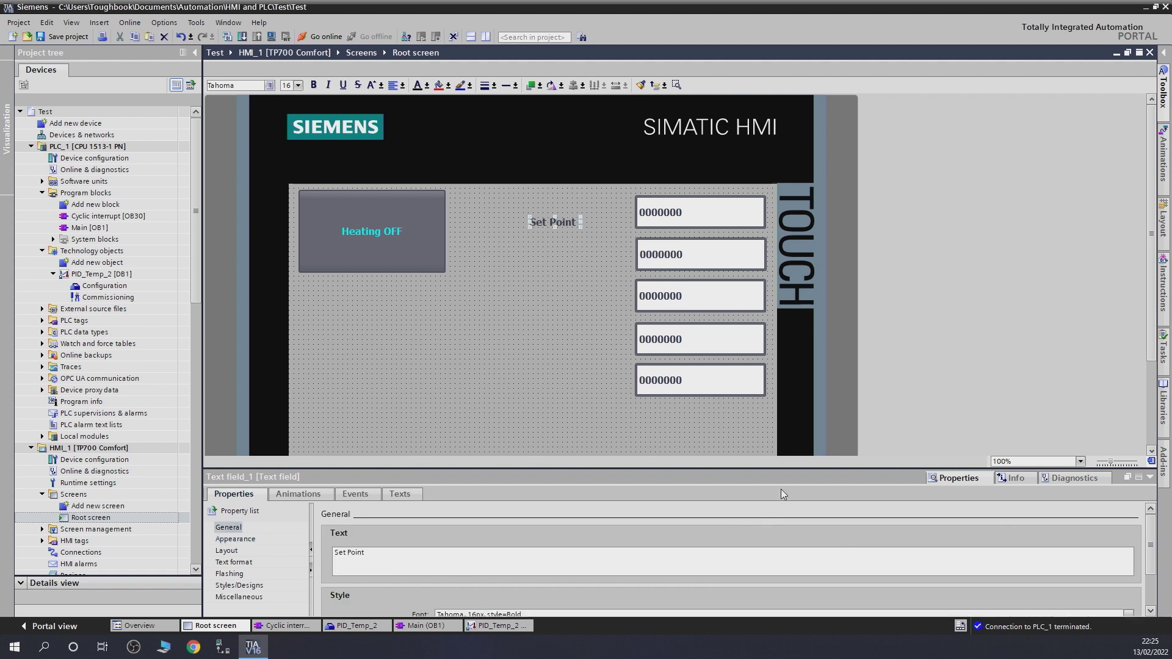
{"action": "left_click_drag", "start_coordinate": [690, 469], "coordinate": [706, 429]}
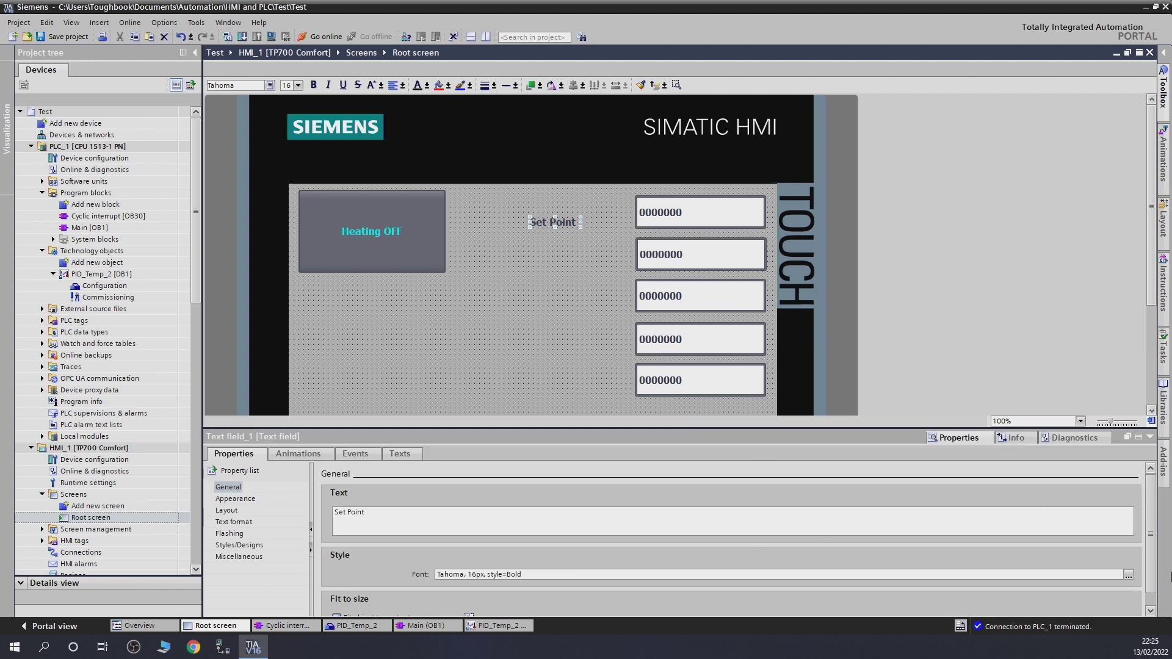
{"action": "left_click", "coordinate": [1128, 575]}
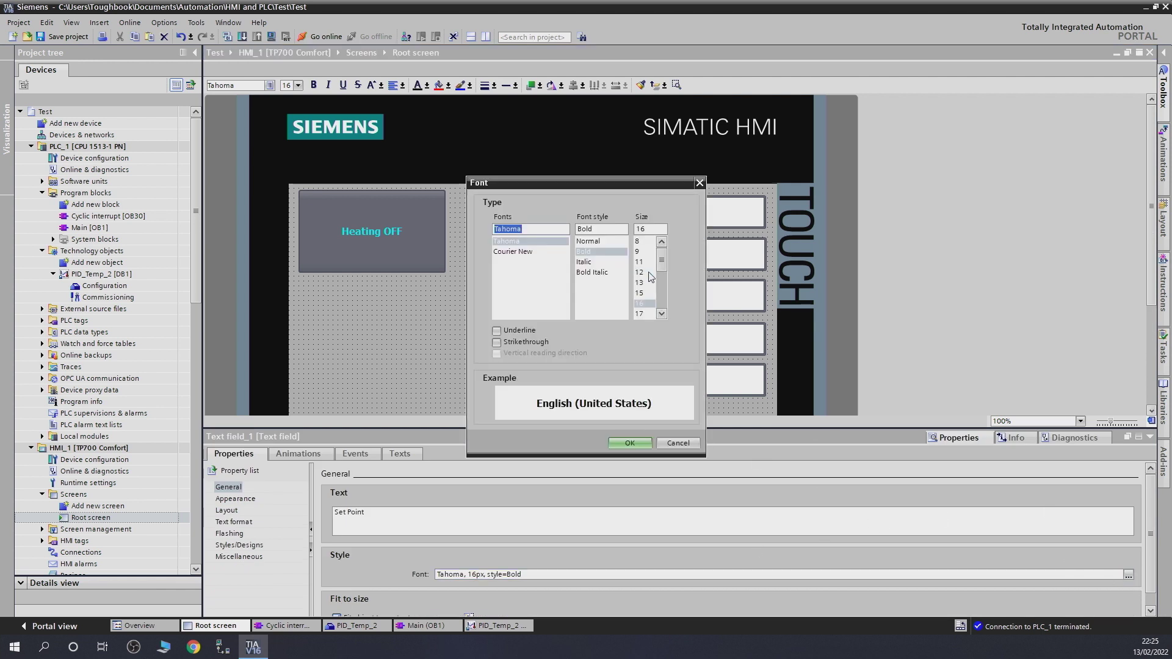
{"action": "scroll", "coordinate": [651, 277], "scroll_direction": "down", "scroll_amount": 3}
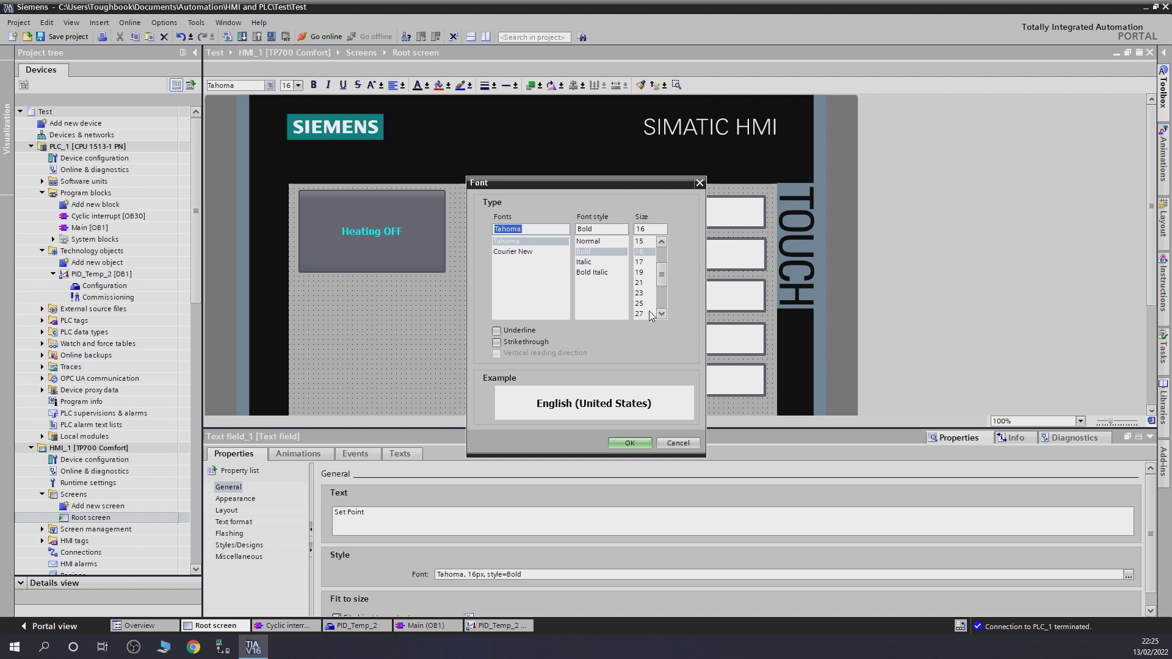
{"action": "left_click", "coordinate": [639, 313]}
{"action": "left_click", "coordinate": [630, 444]}
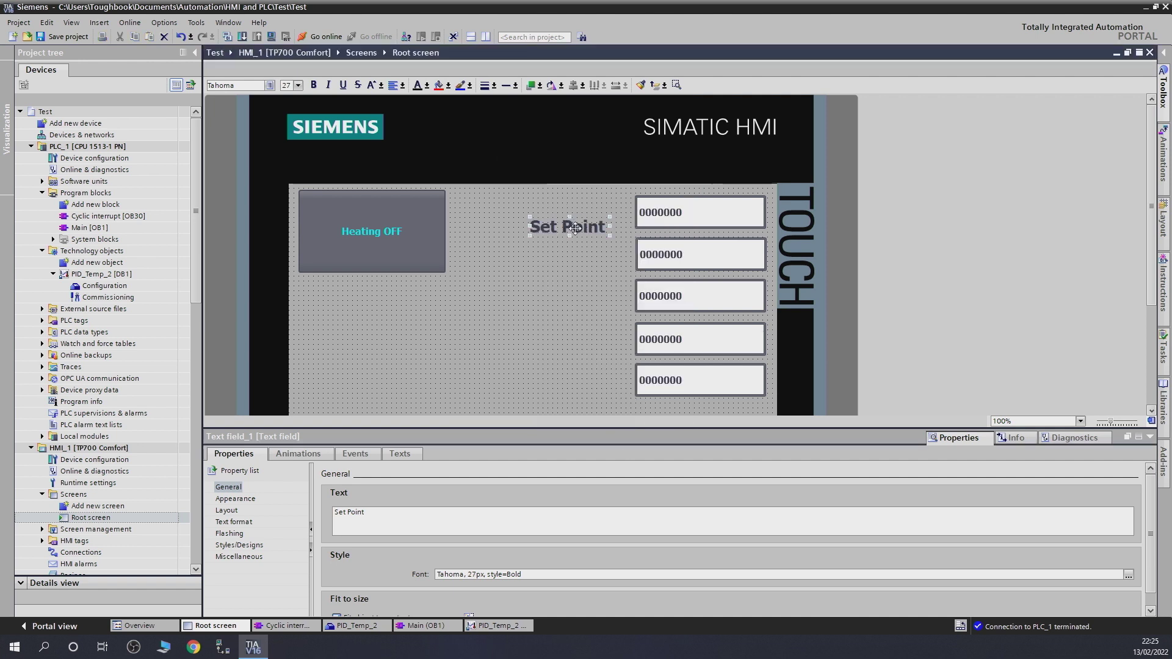
{"action": "left_click_drag", "start_coordinate": [576, 228], "coordinate": [563, 222]}
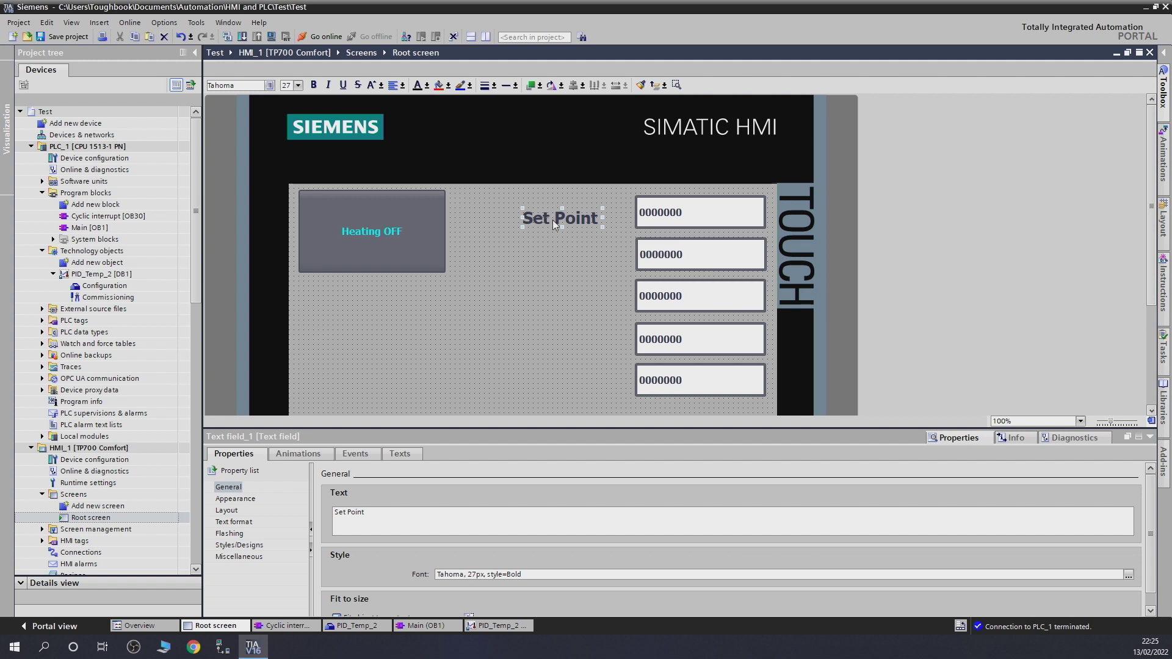
Duplicate the "Set Point" label and place the copy beside the second I/O field.
{"action": "right_click", "coordinate": [552, 220]}
{"action": "left_click", "coordinate": [578, 236]}
{"action": "right_click", "coordinate": [548, 248]}
{"action": "left_click", "coordinate": [567, 264]}
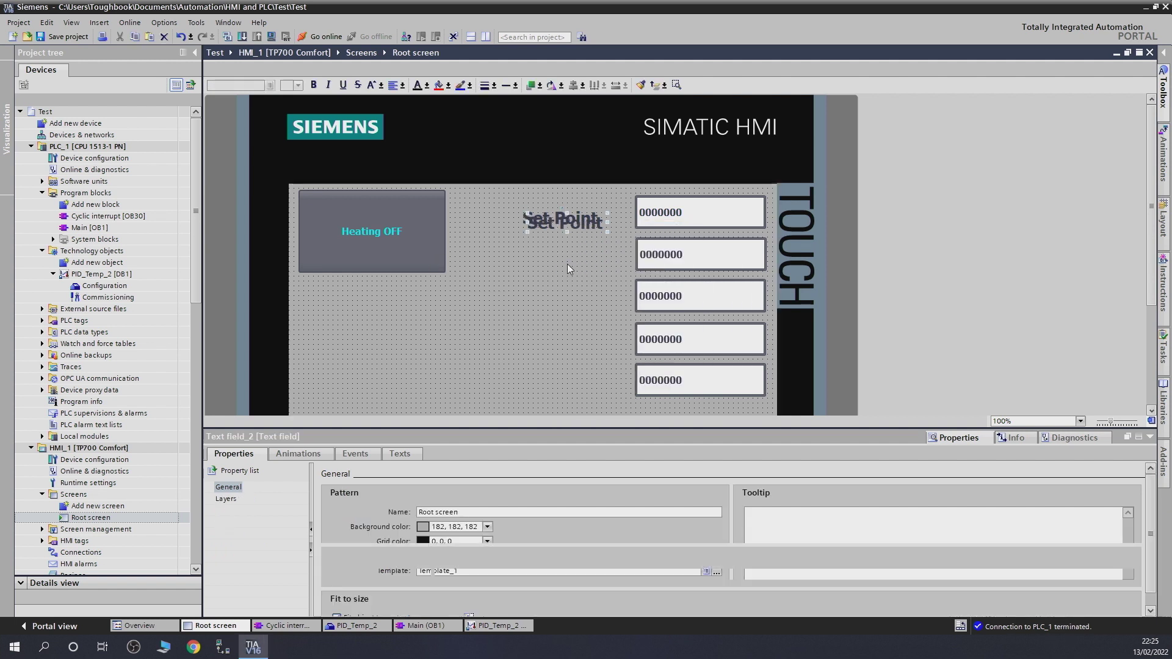
{"action": "left_click_drag", "start_coordinate": [566, 229], "coordinate": [559, 269]}
Paste three more "Set Point" labels beside the remaining I/O fields and shift the top label slightly further left.
{"action": "right_click", "coordinate": [549, 265]}
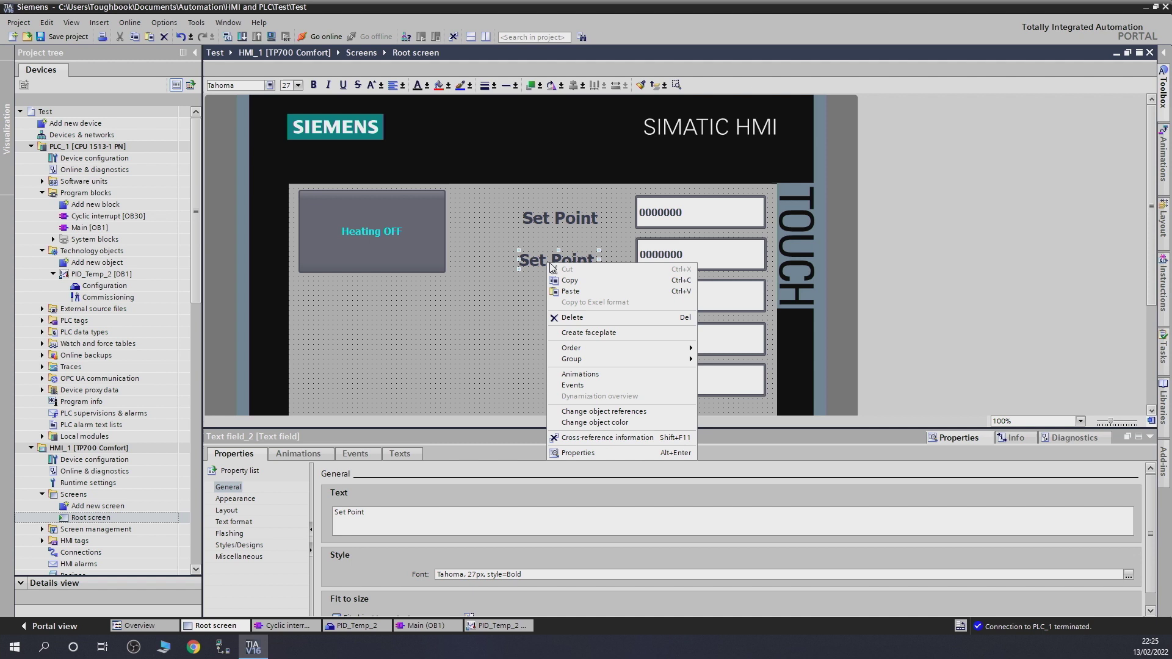
{"action": "left_click", "coordinate": [576, 292]}
{"action": "right_click", "coordinate": [567, 309]}
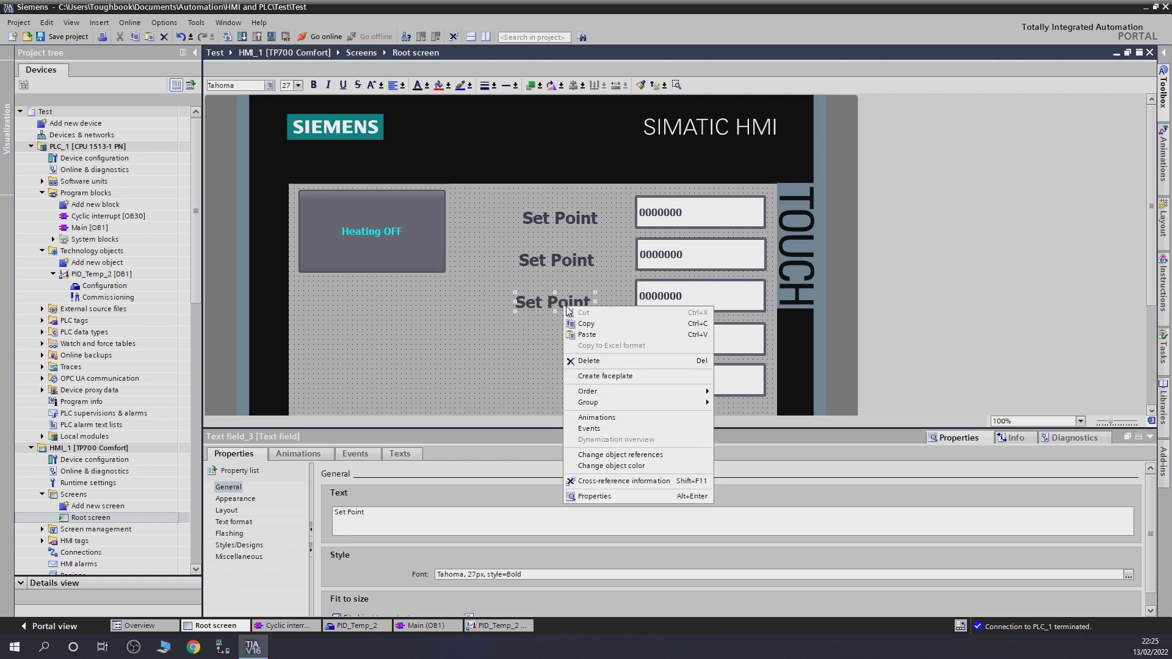
{"action": "left_click", "coordinate": [587, 336]}
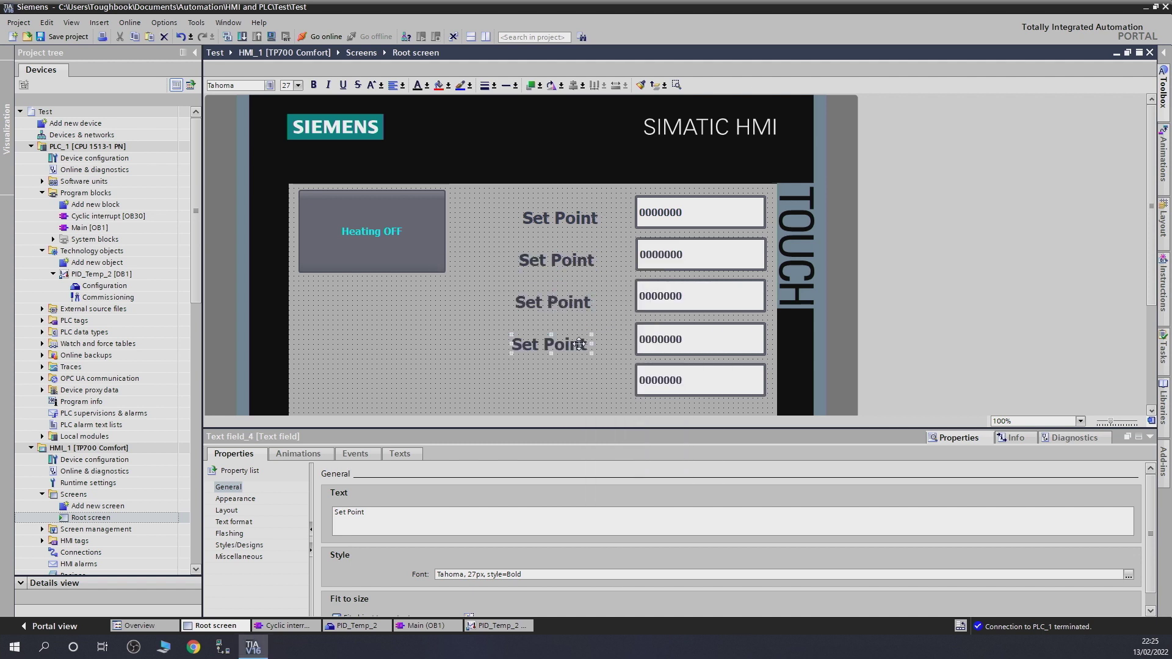
{"action": "right_click", "coordinate": [579, 344]}
{"action": "left_click", "coordinate": [601, 374]}
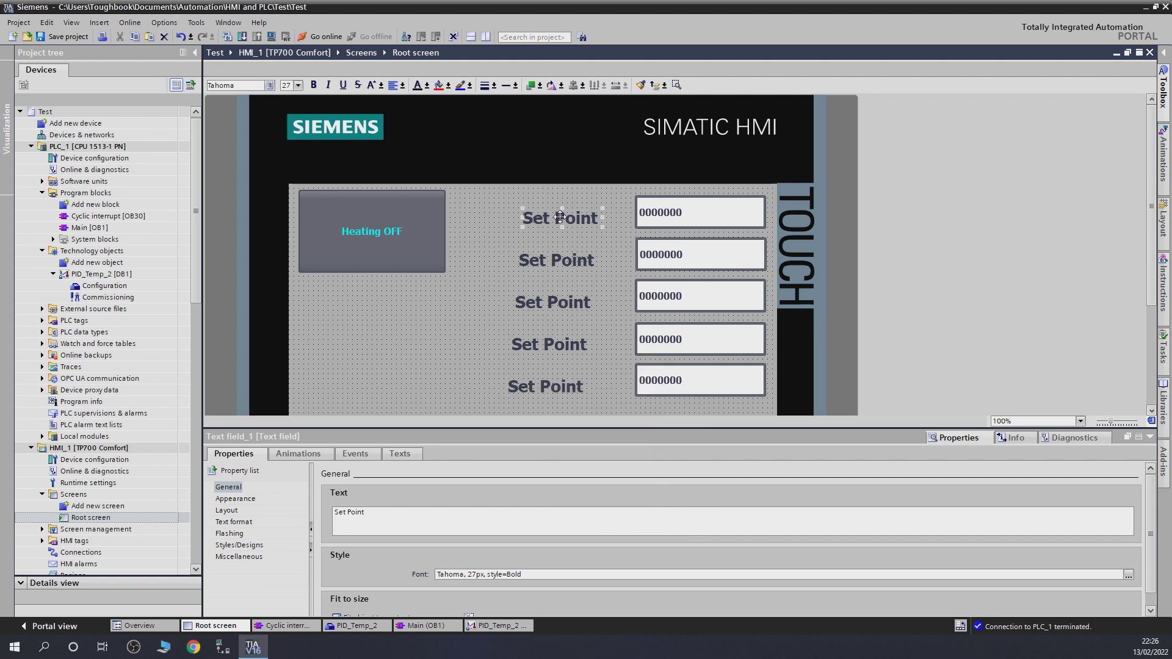
{"action": "left_click_drag", "start_coordinate": [561, 217], "coordinate": [537, 218]}
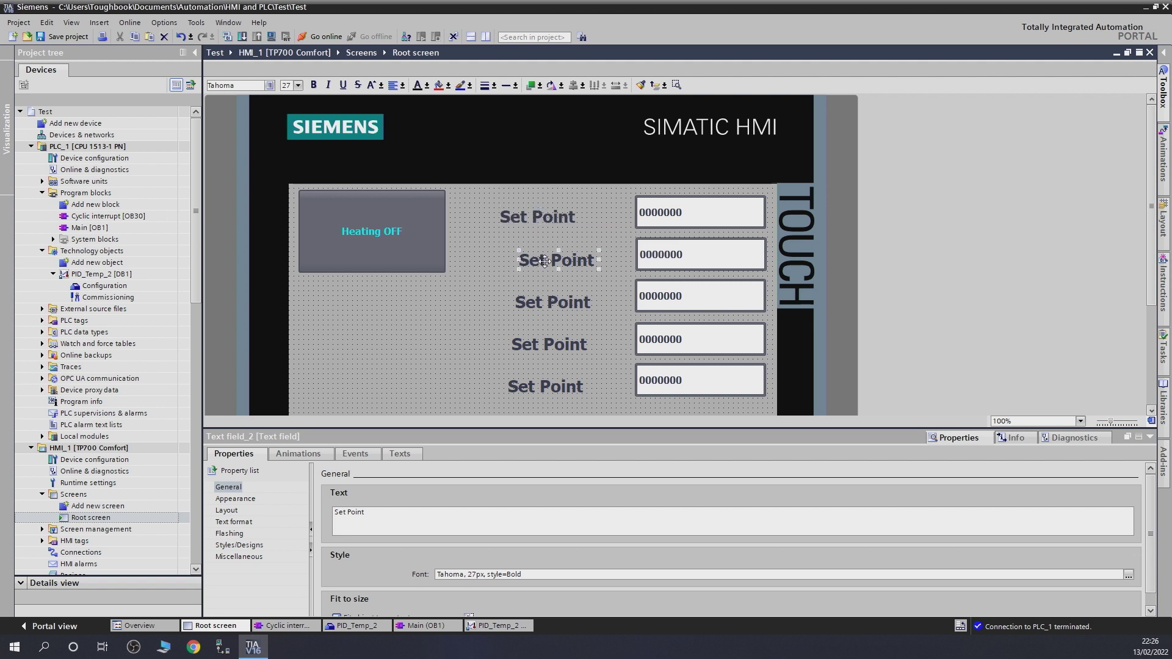
Change the text of the label beside the second I/O field to "Actual temperature".
{"action": "double_click", "coordinate": [546, 264]}
{"action": "left_click", "coordinate": [546, 264]}
{"action": "left_click_drag", "start_coordinate": [520, 260], "coordinate": [579, 262]}
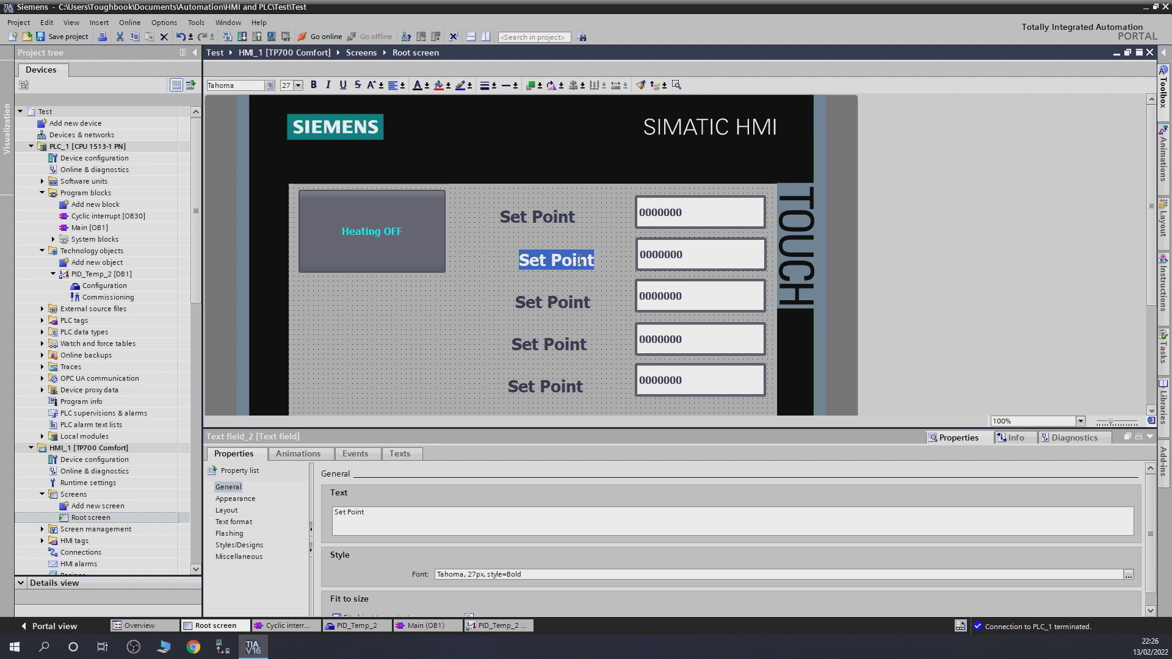
{"action": "type", "text": "Ac"}
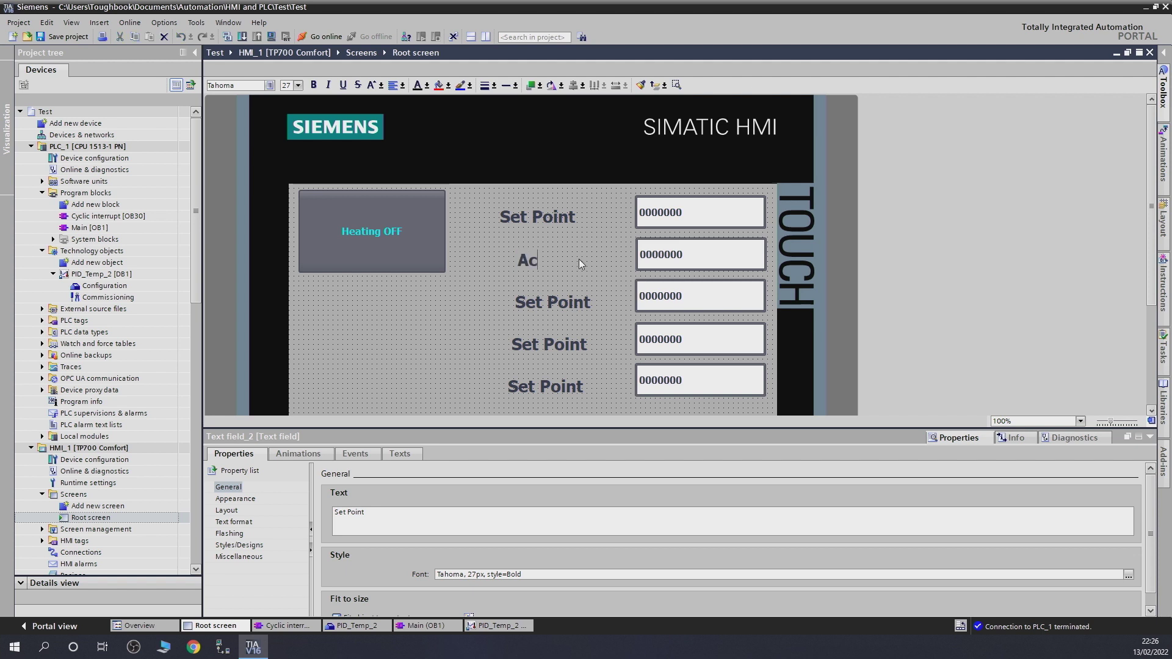
{"action": "type", "text": "tual temp"}
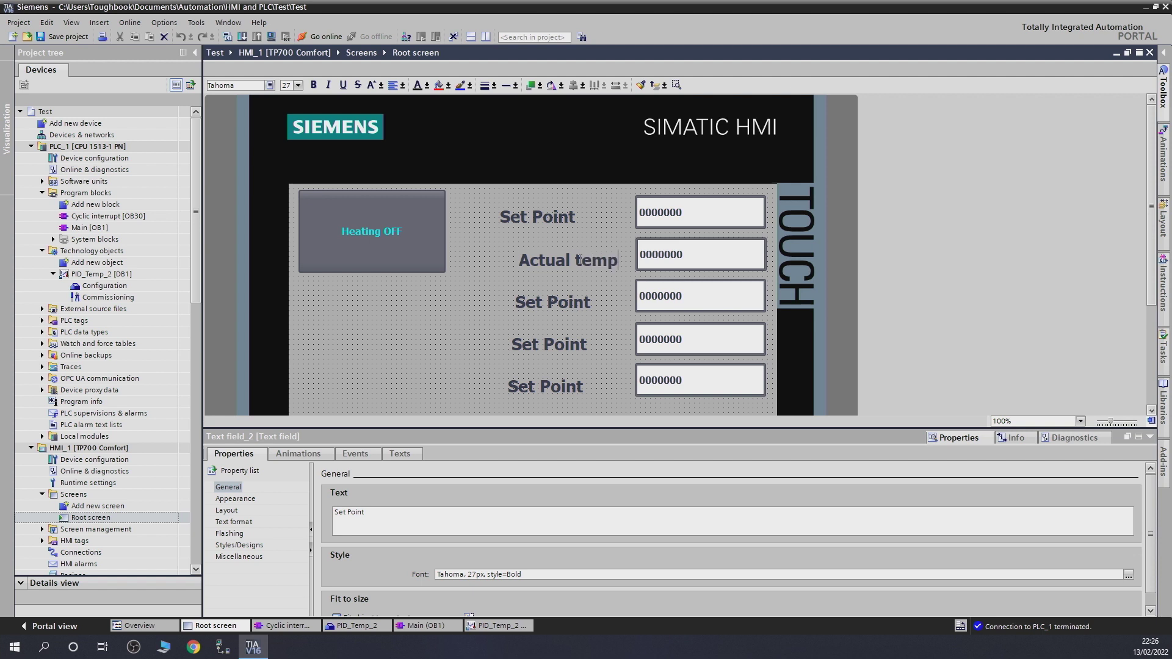
{"action": "type", "text": "erature"}
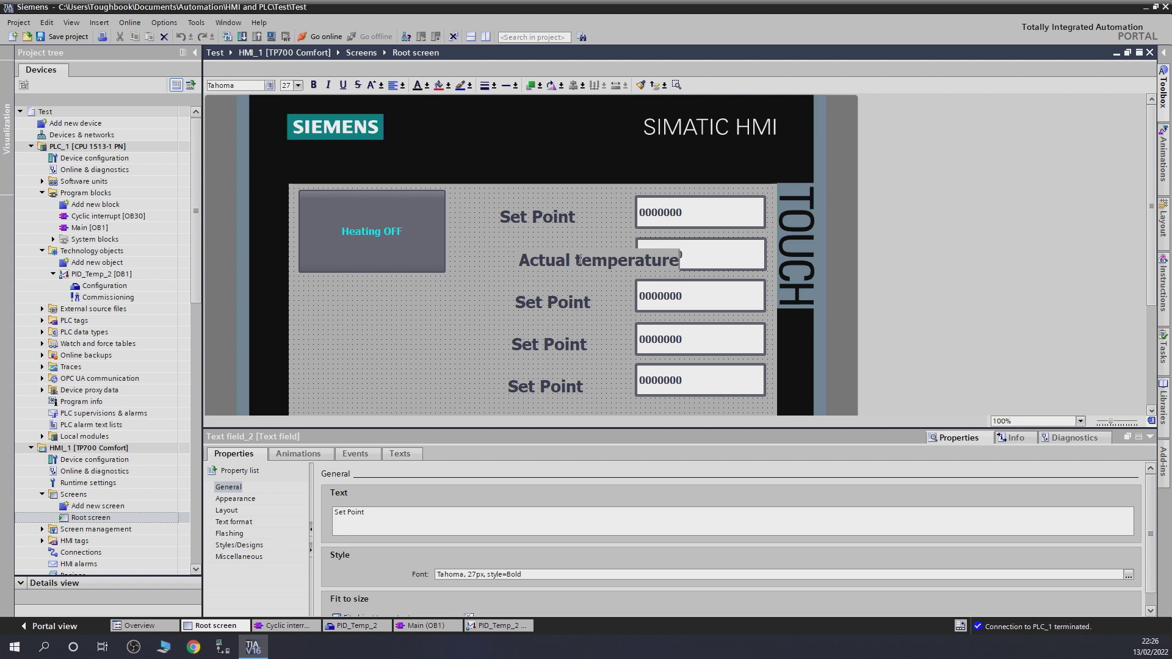
{"action": "left_click", "coordinate": [496, 287]}
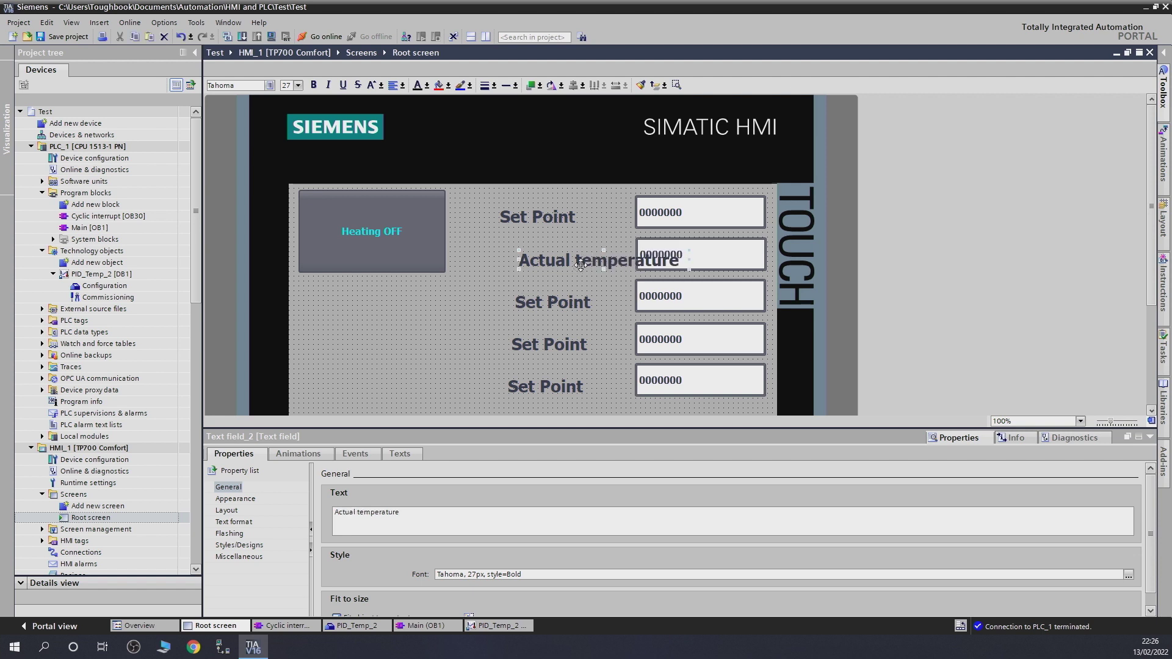
Move all five labels left so their left edges line up between the heating switch and the I/O fields.
{"action": "left_click_drag", "start_coordinate": [580, 267], "coordinate": [528, 261]}
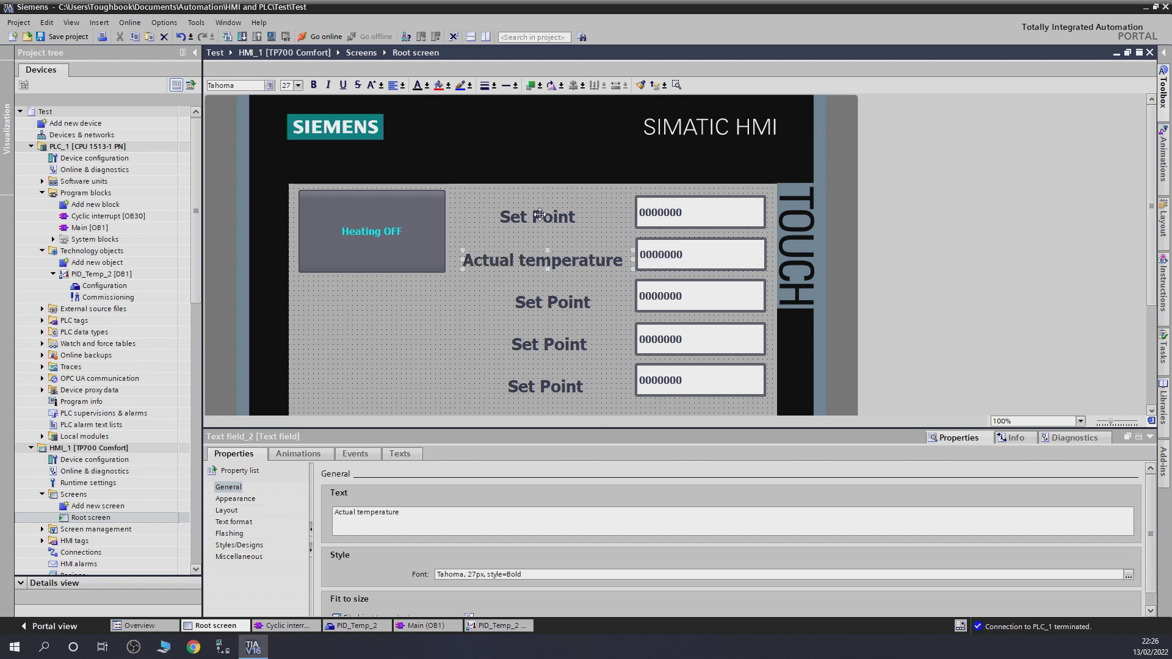
{"action": "left_click_drag", "start_coordinate": [539, 214], "coordinate": [504, 220]}
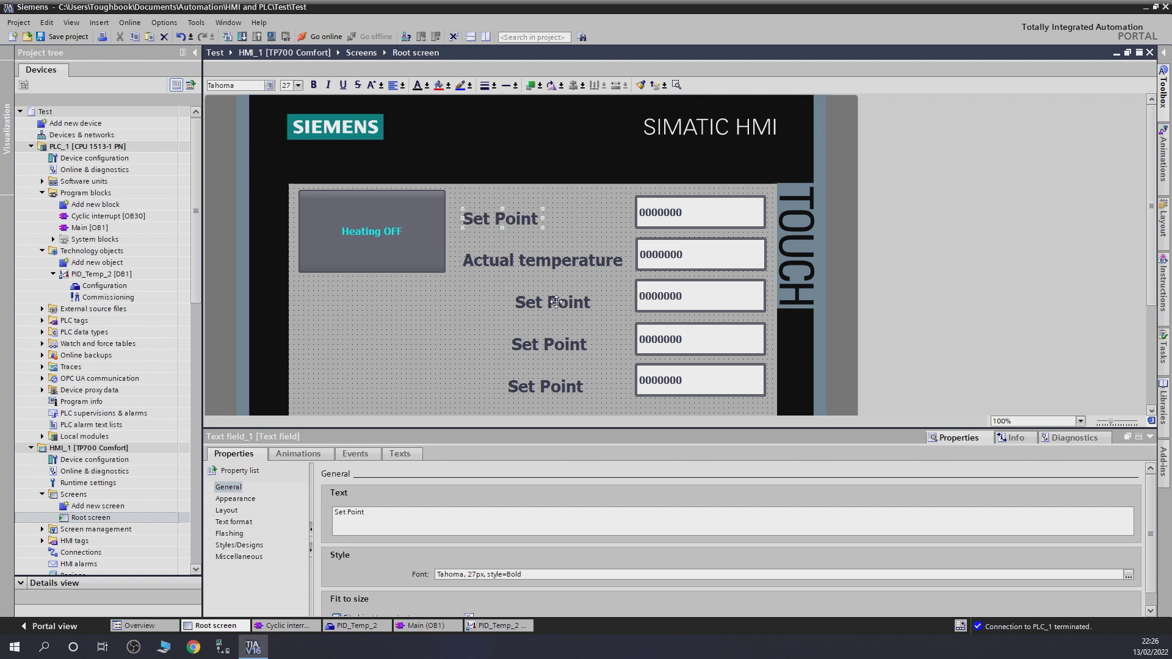
{"action": "left_click_drag", "start_coordinate": [555, 301], "coordinate": [503, 302]}
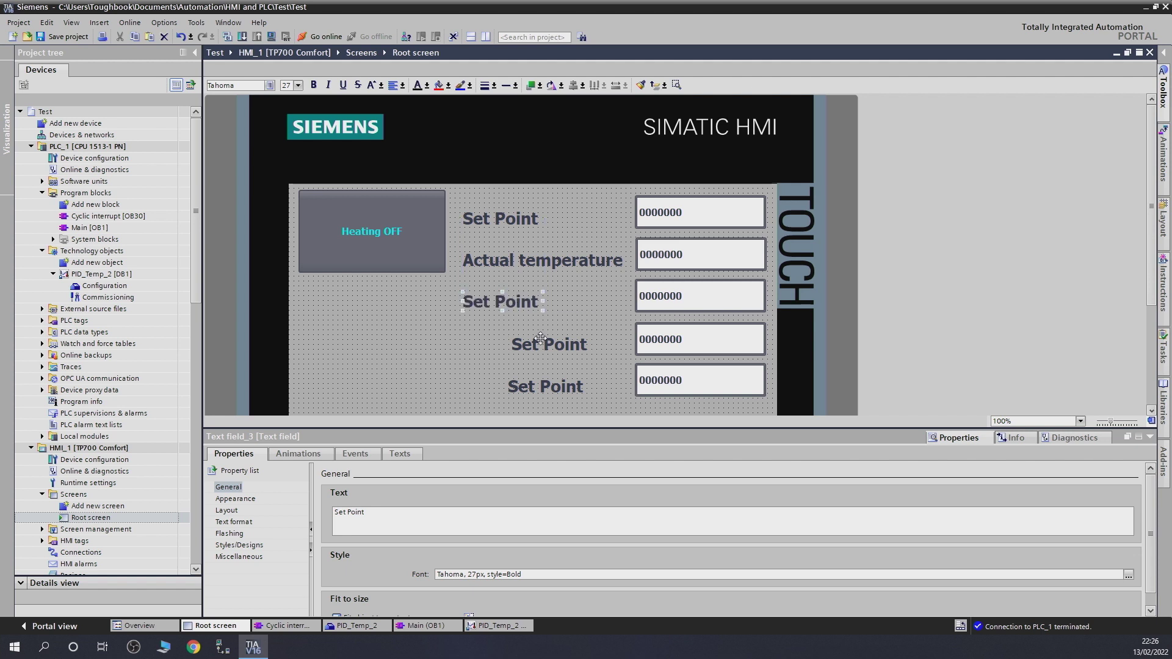
{"action": "left_click_drag", "start_coordinate": [539, 347], "coordinate": [492, 339]}
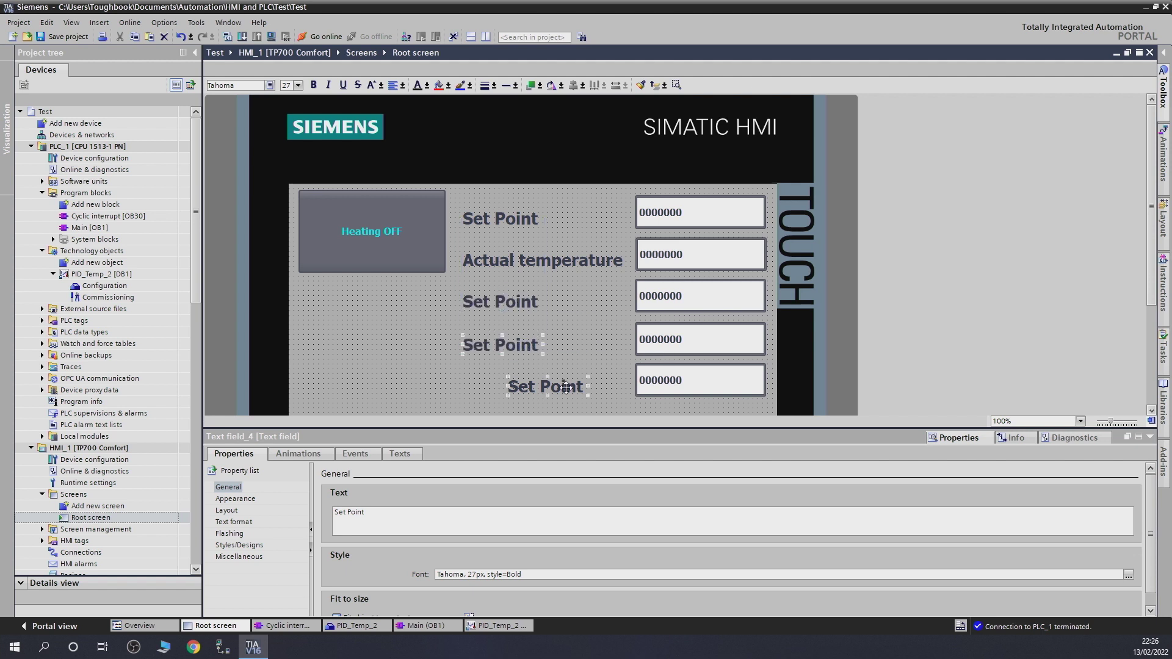
{"action": "left_click_drag", "start_coordinate": [562, 386], "coordinate": [522, 388]}
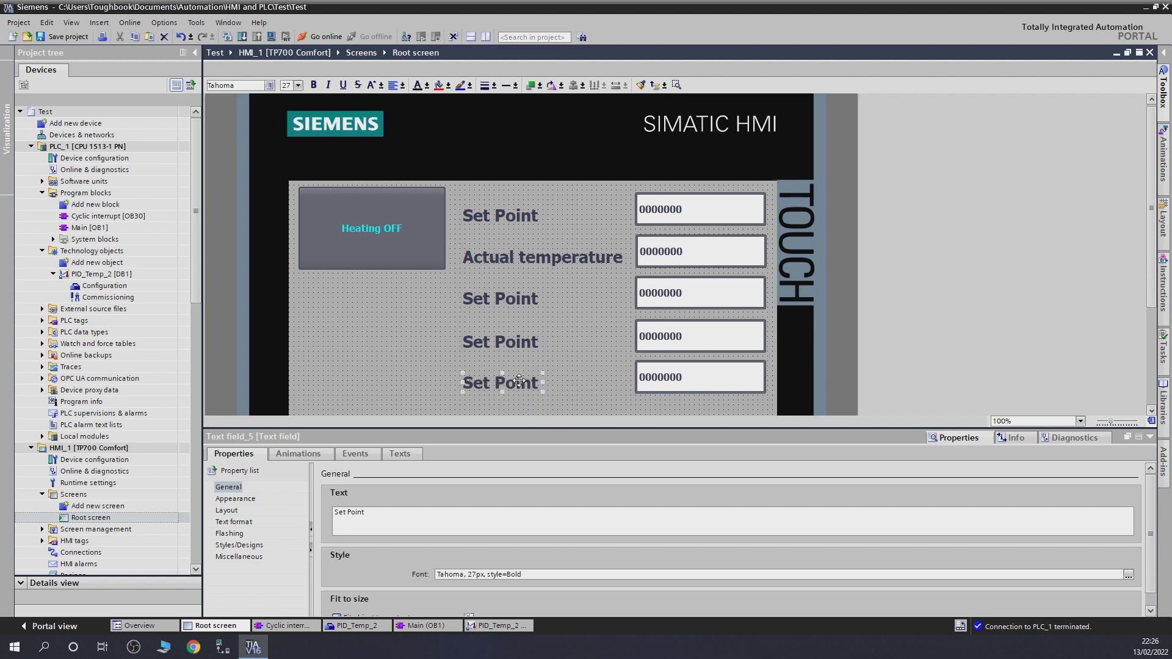
{"action": "left_click", "coordinate": [588, 354]}
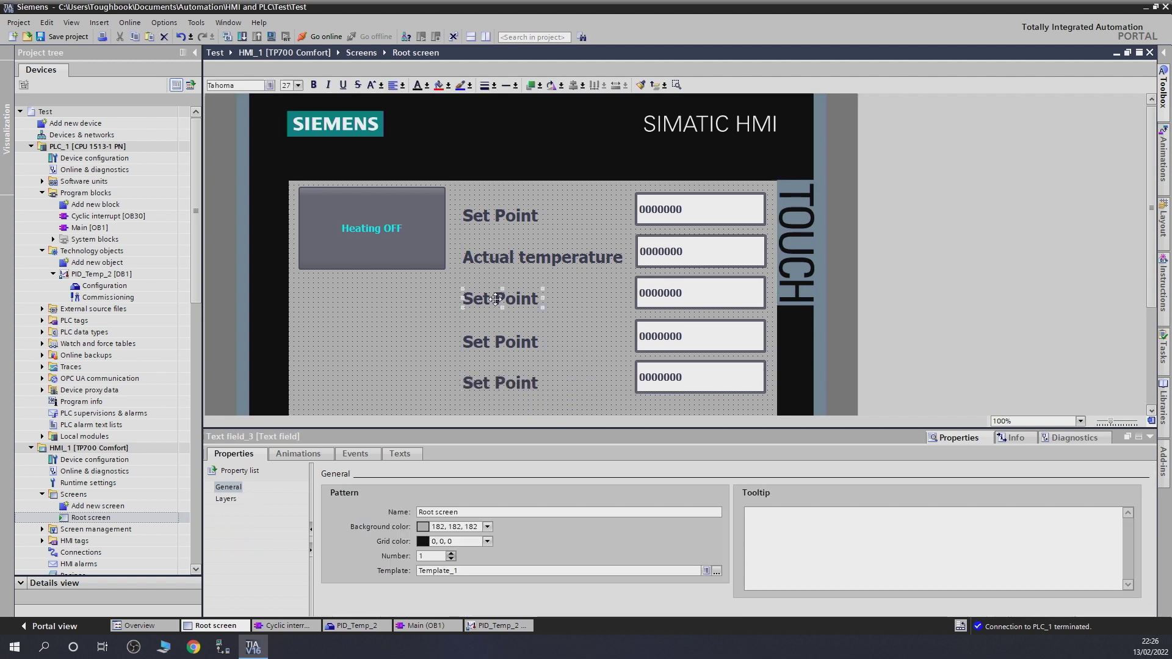
Change the text of the label beside the third I/O field to "Gain".
{"action": "double_click", "coordinate": [499, 299]}
{"action": "left_click", "coordinate": [497, 299]}
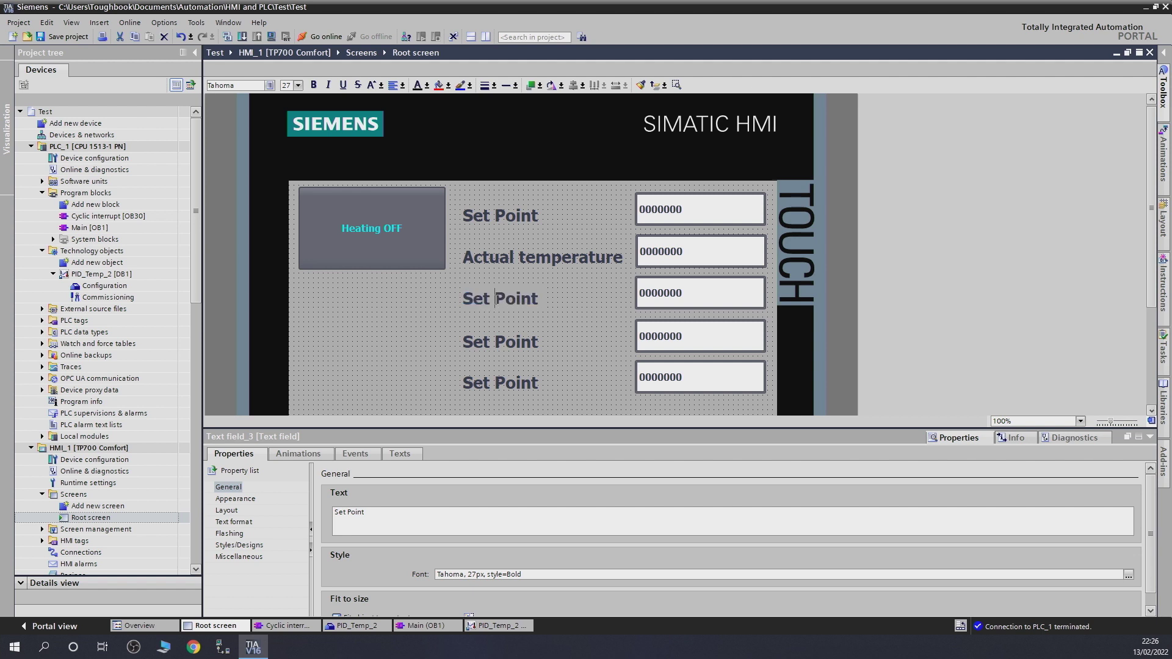
{"action": "left_click_drag", "start_coordinate": [464, 298], "coordinate": [537, 299]}
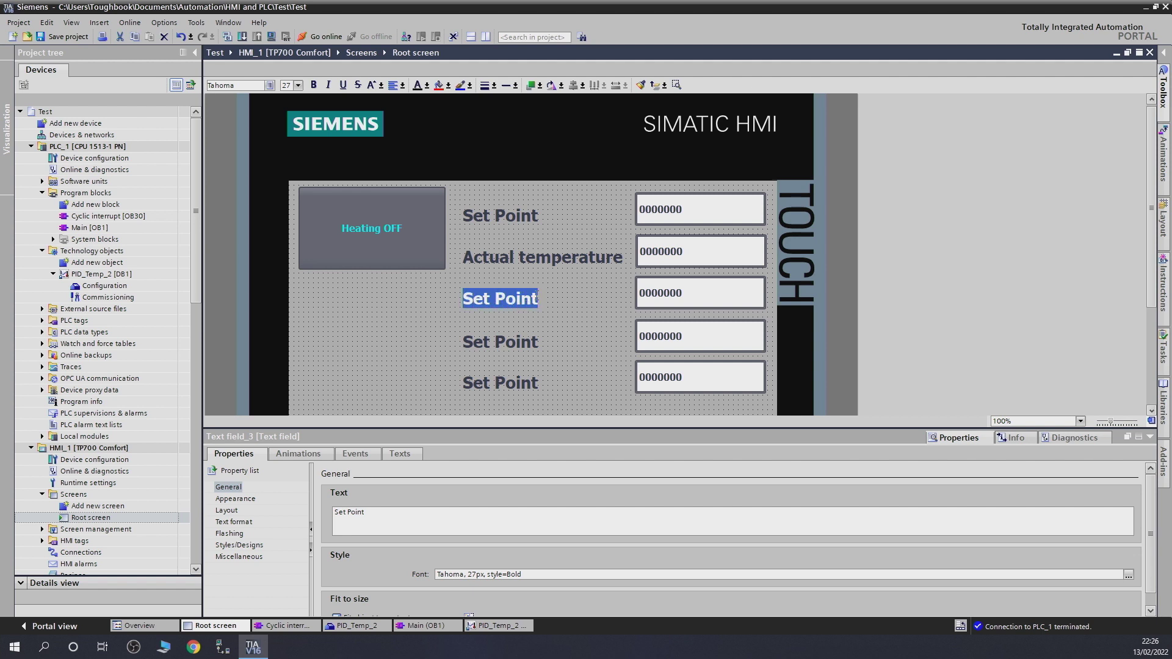
{"action": "type", "text": "Gain"}
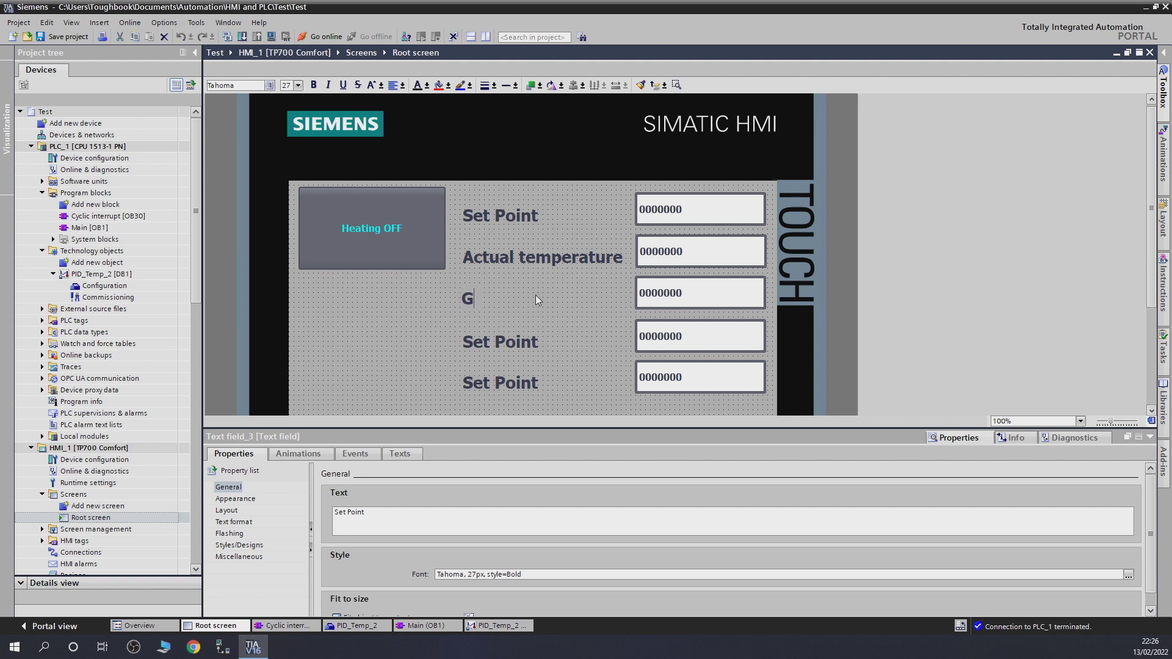
Change the text of the label beside the fourth I/O field to "Control Zone".
{"action": "left_click", "coordinate": [513, 337]}
{"action": "double_click", "coordinate": [513, 341]}
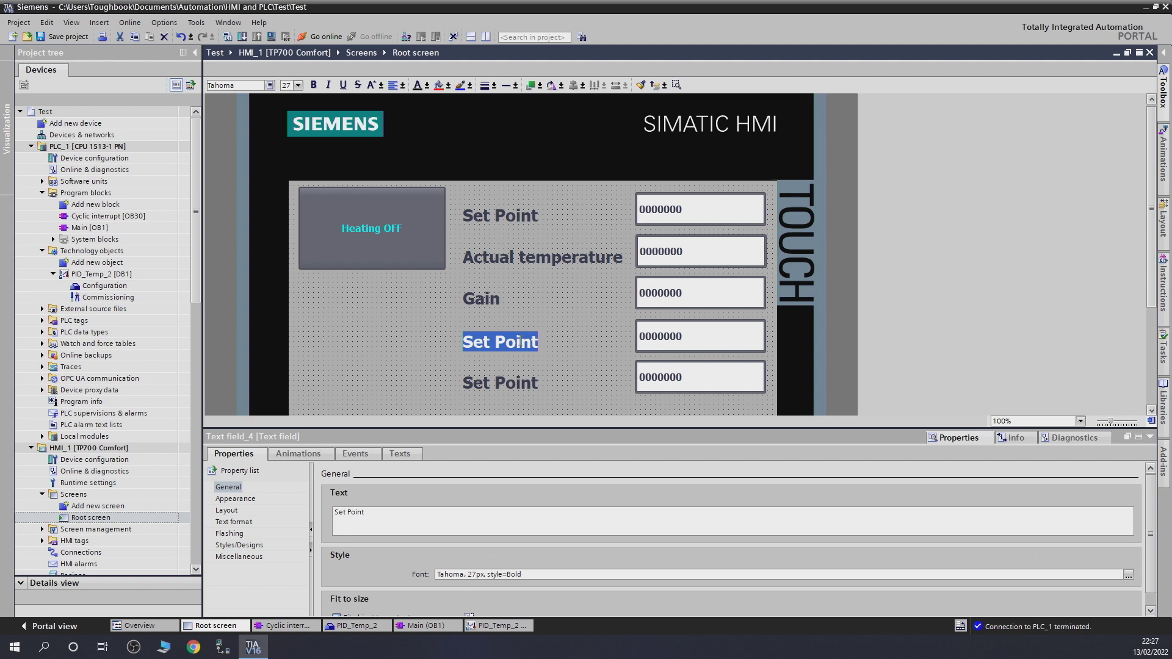
{"action": "type", "text": "Cont"}
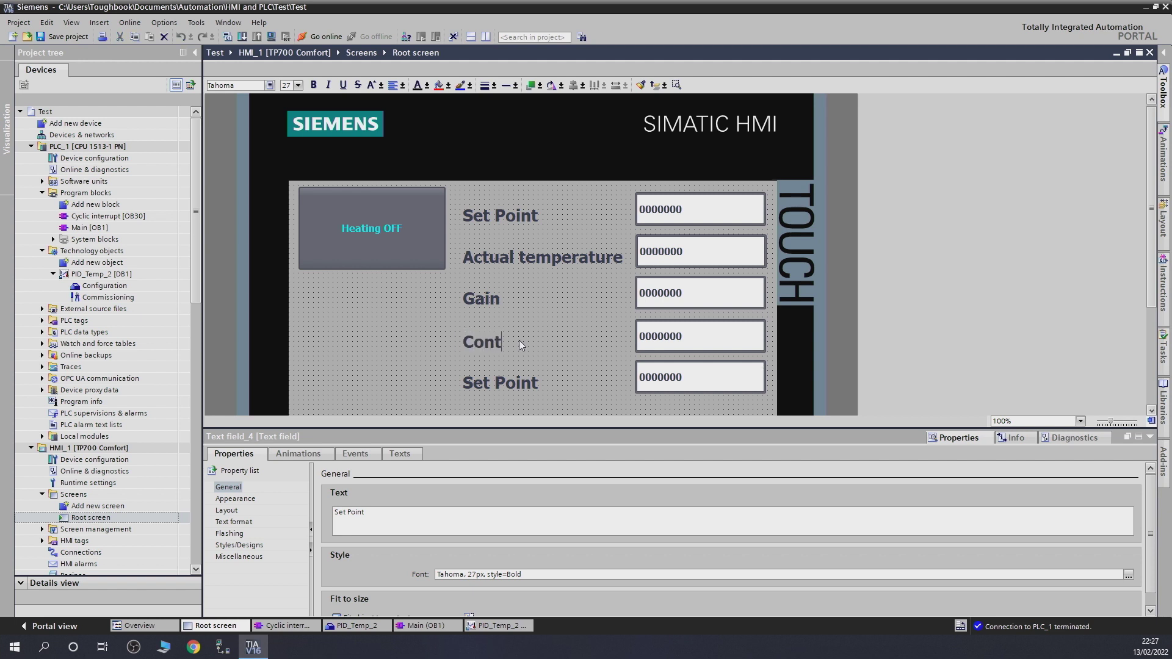
{"action": "type", "text": "rol Zone"}
Change the text of the label beside the fifth I/O field to "Heat Output".
{"action": "left_click", "coordinate": [509, 387]}
{"action": "double_click", "coordinate": [513, 385]}
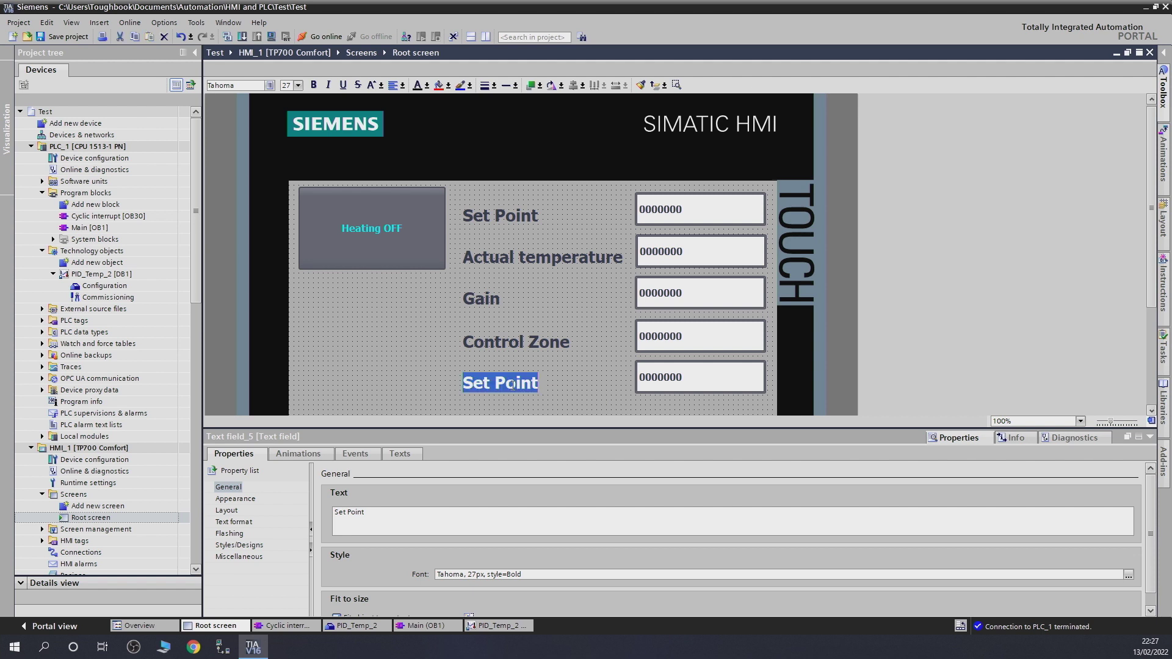
{"action": "type", "text": "Ho"}
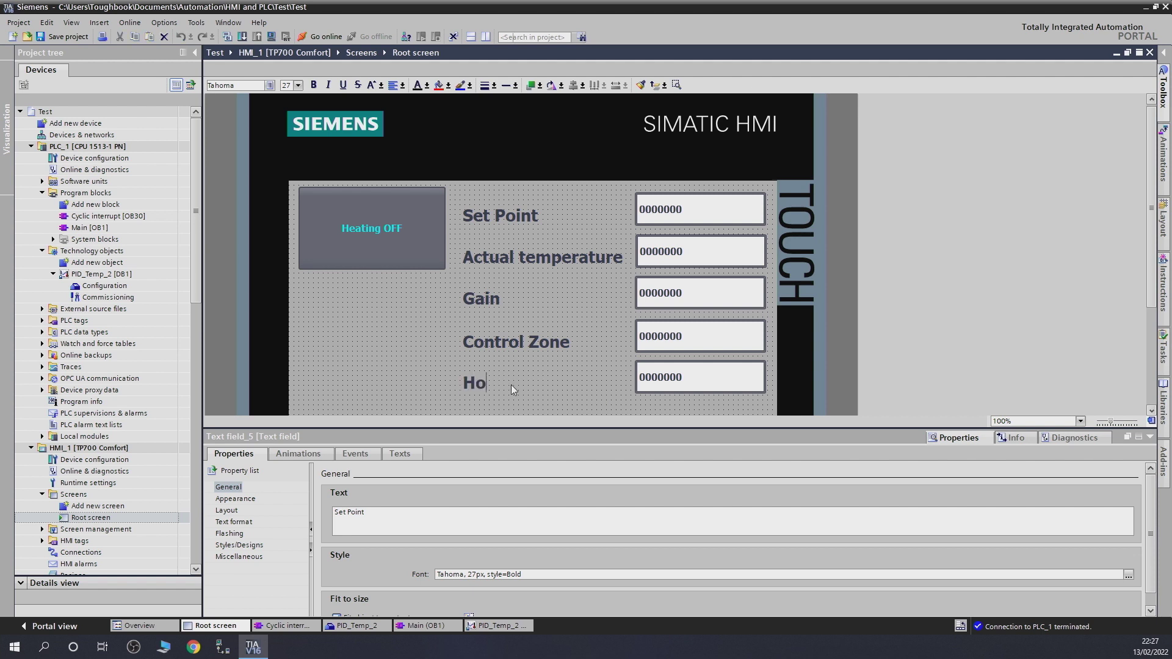
{"action": "type", "text": "eat"}
{"action": "key", "text": "BackSpace"}
{"action": "key", "text": "BackSpace"}
{"action": "key", "text": "BackSpace"}
{"action": "key", "text": "BackSpace"}
{"action": "key", "text": "BackSpace"}
{"action": "type", "text": "Heat Output"}
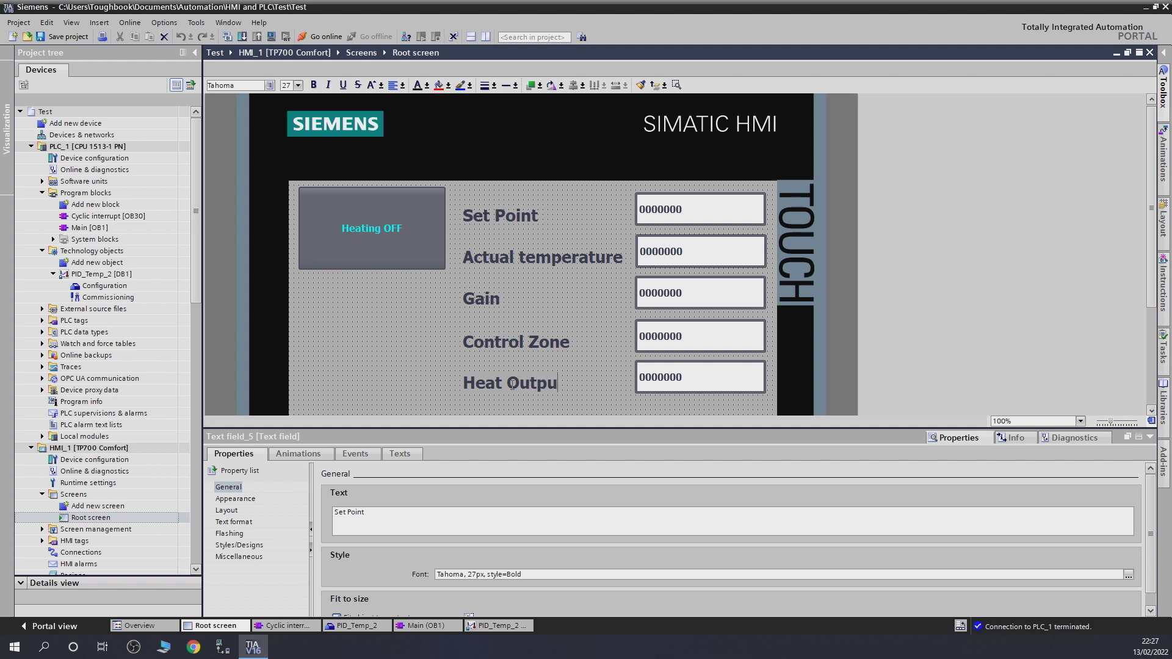
Move the heating switch slightly down and to the left.
{"action": "left_click", "coordinate": [532, 343]}
{"action": "left_click", "coordinate": [487, 296]}
{"action": "left_click_drag", "start_coordinate": [384, 233], "coordinate": [379, 252]}
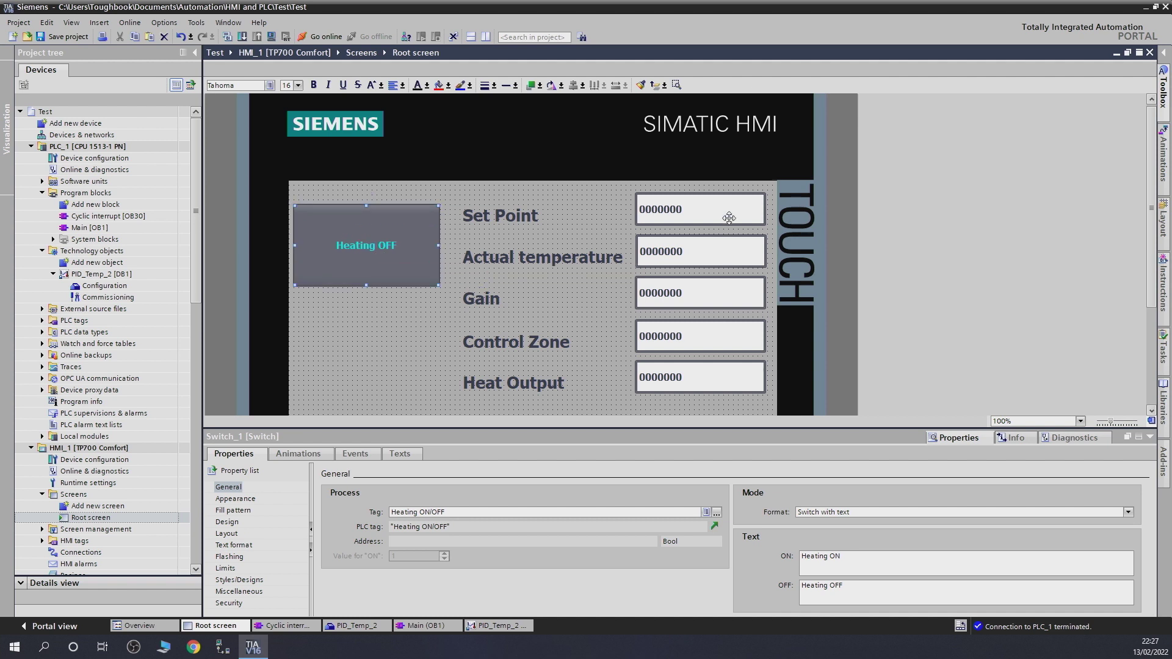
Link the Set Point I/O field to the Setpoint tag of PID_Temp_2 and set its format pattern to s999999999.9.
{"action": "left_click", "coordinate": [684, 218]}
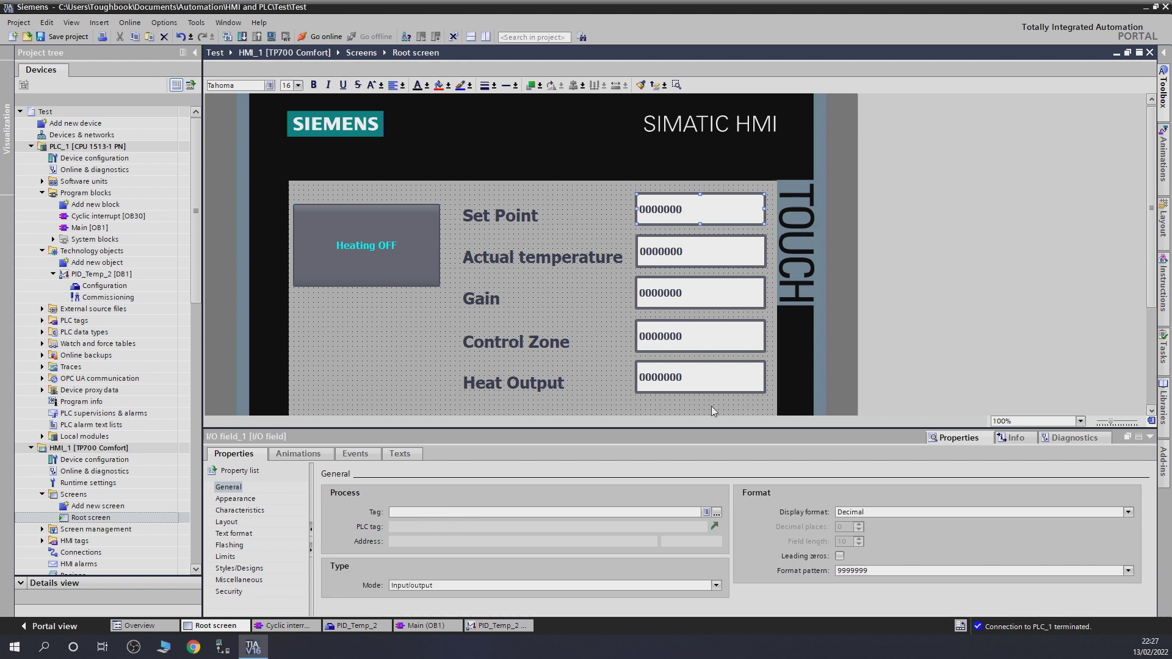
{"action": "left_click", "coordinate": [718, 513]}
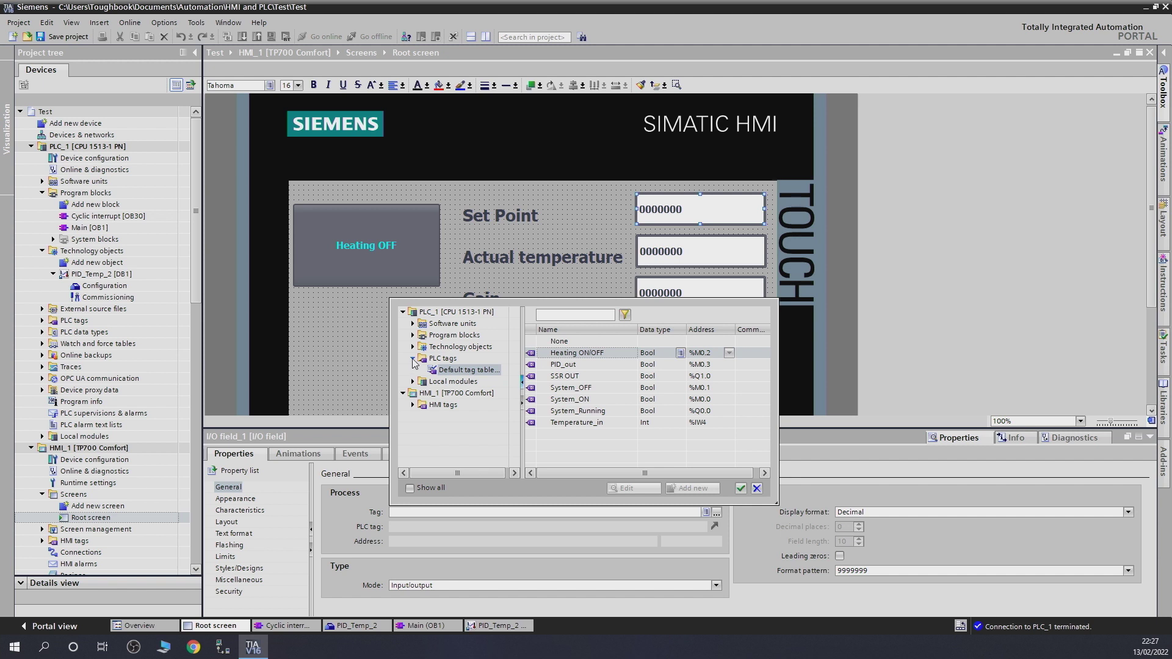
{"action": "left_click", "coordinate": [413, 359]}
{"action": "left_click", "coordinate": [412, 346]}
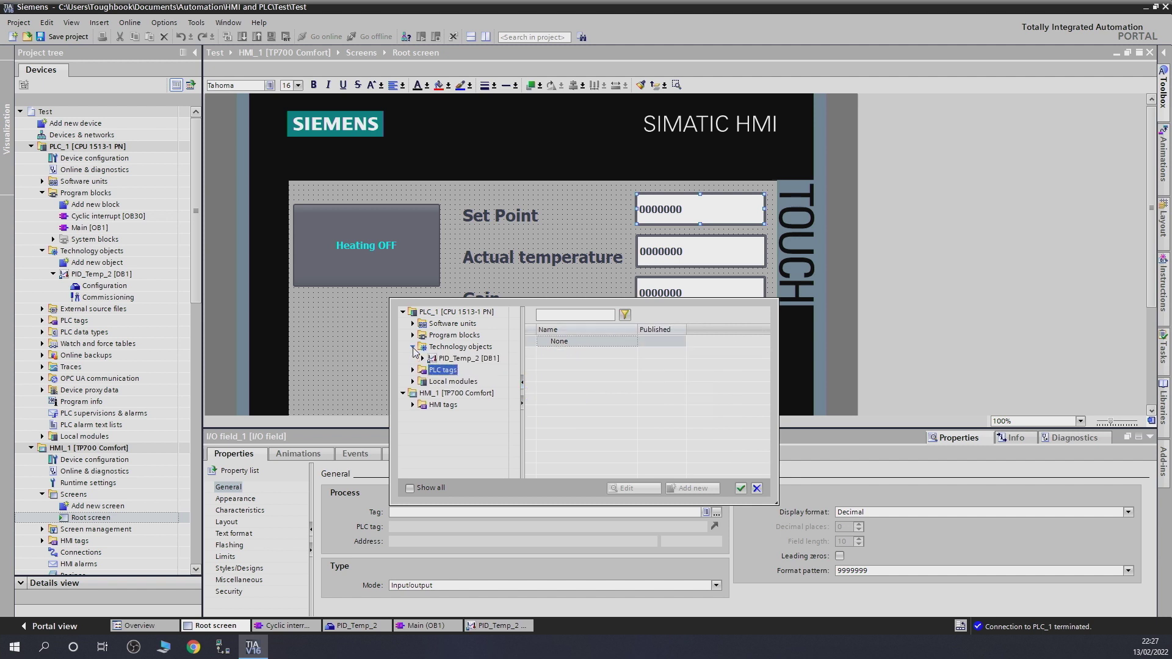
{"action": "left_click", "coordinate": [444, 359]}
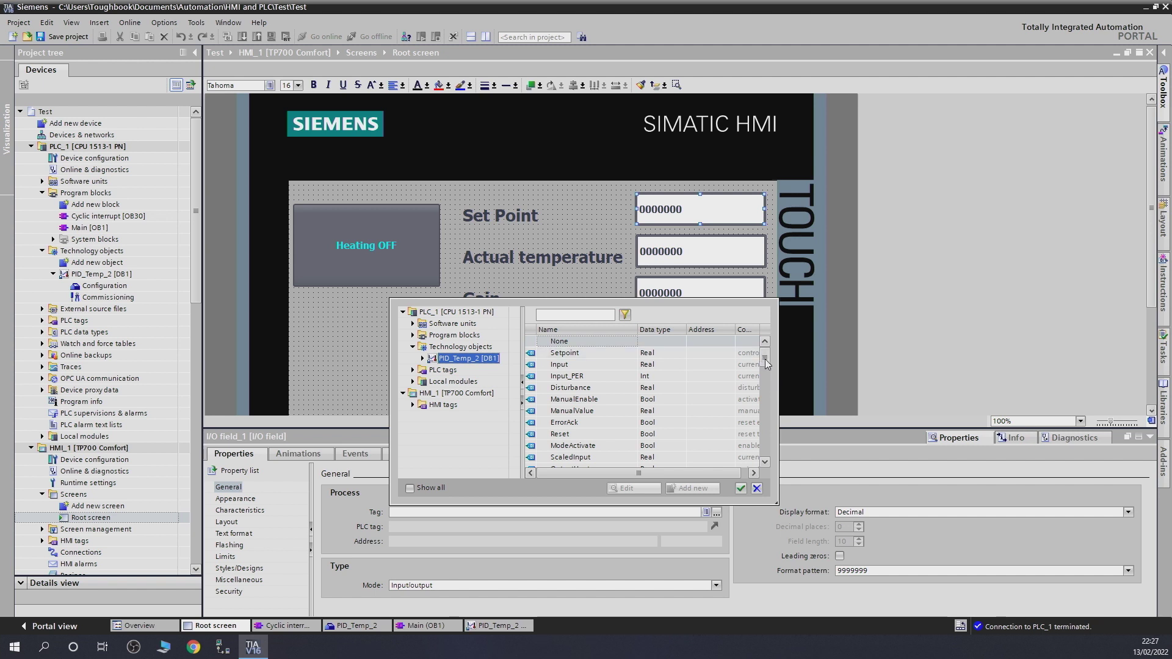
{"action": "scroll", "coordinate": [770, 401], "scroll_direction": "down", "scroll_amount": 5}
{"action": "scroll", "coordinate": [767, 342], "scroll_direction": "up", "scroll_amount": 5}
{"action": "left_click", "coordinate": [563, 354]}
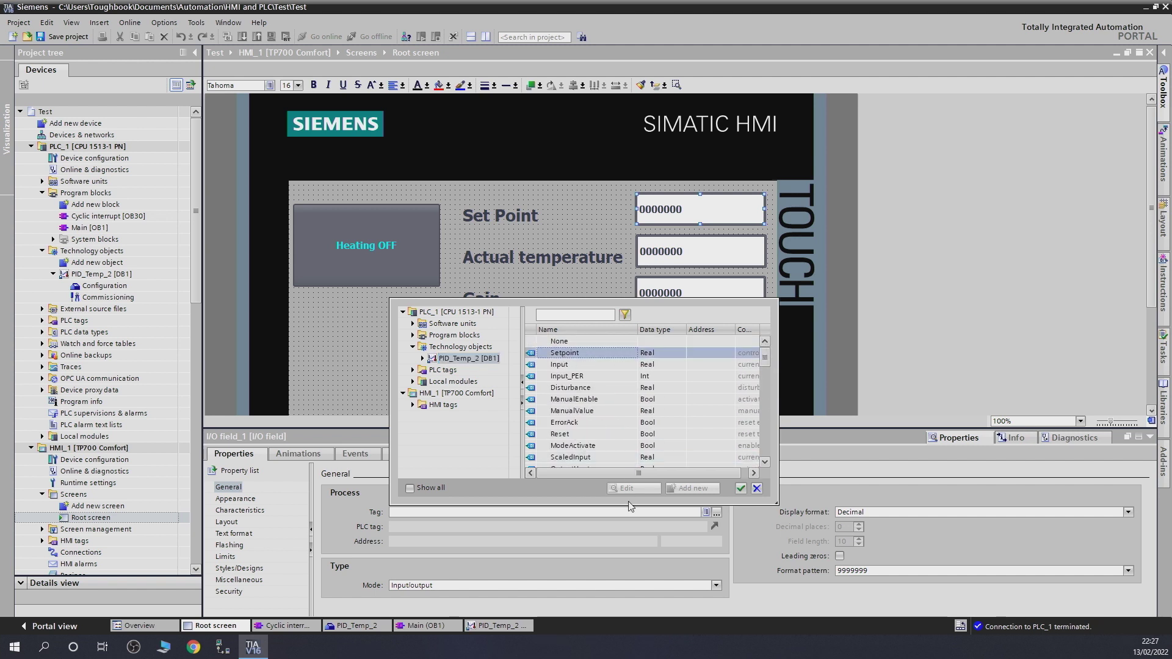
{"action": "left_click", "coordinate": [740, 488]}
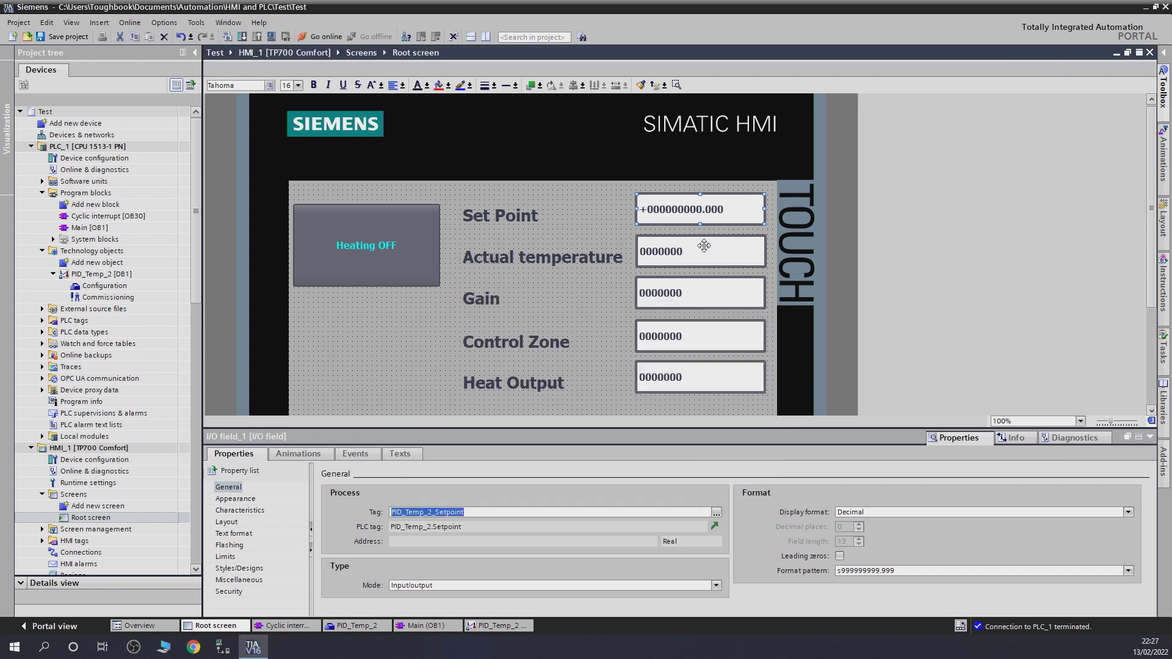
{"action": "left_click", "coordinate": [907, 573]}
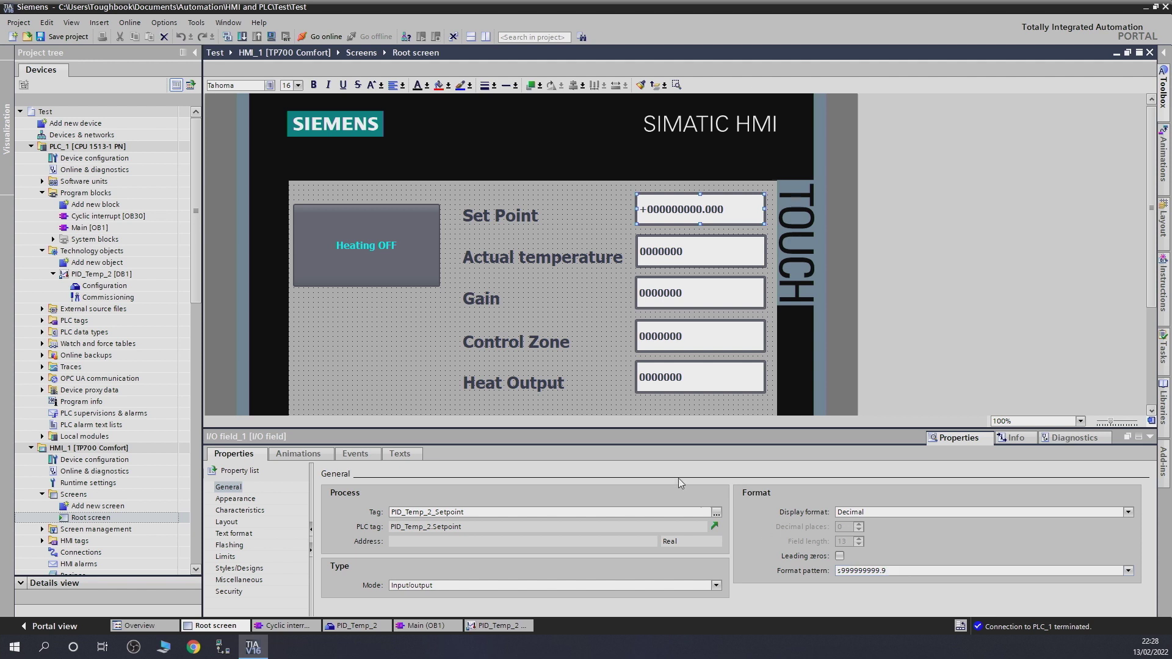
Link the Actual temperature I/O field to the ScaledInput tag of PID_Temp_2 and set its format pattern to s999999999.9.
{"action": "left_click", "coordinate": [690, 251]}
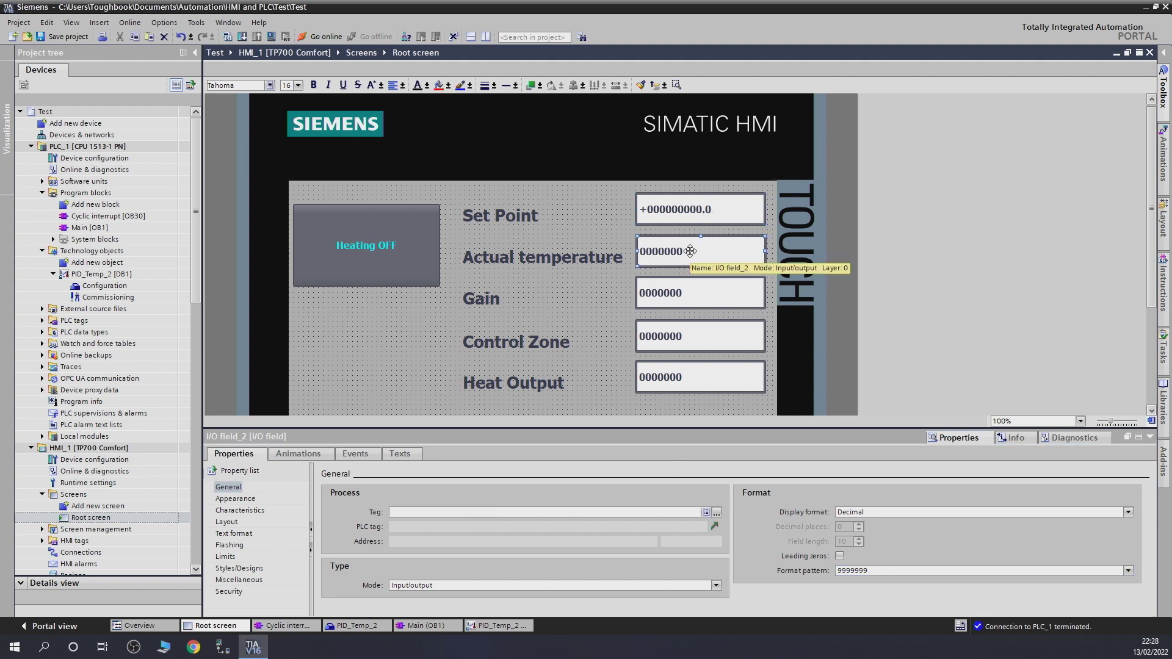
{"action": "left_click", "coordinate": [718, 514]}
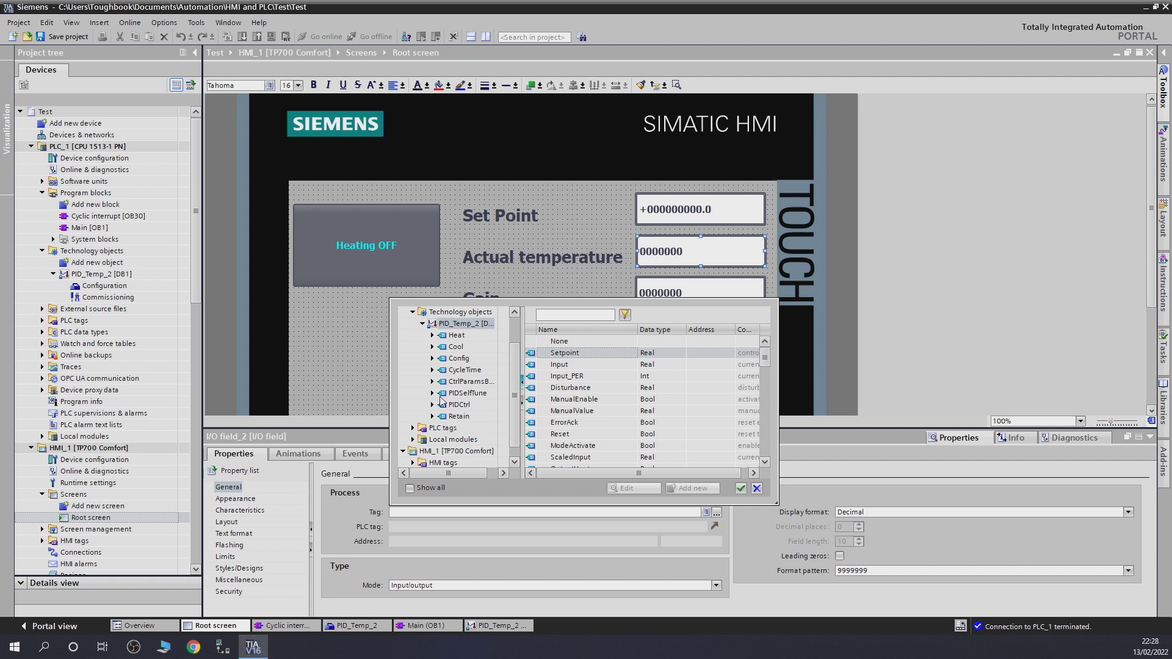
{"action": "left_click", "coordinate": [580, 458]}
{"action": "left_click", "coordinate": [740, 488]}
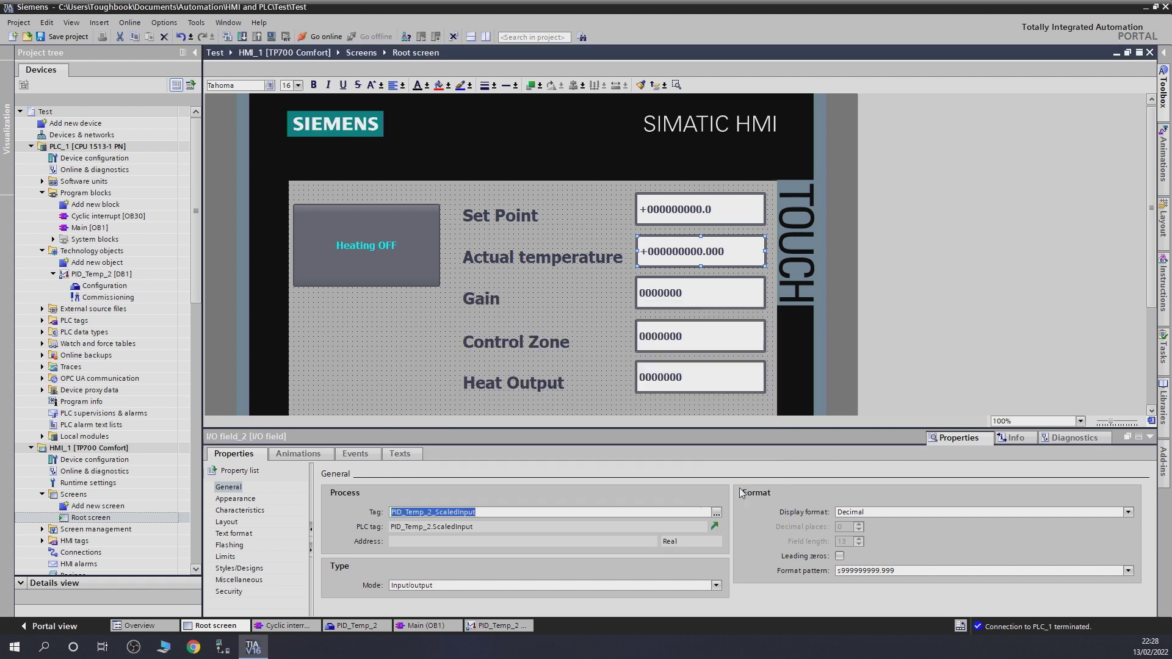
{"action": "left_click", "coordinate": [910, 575]}
{"action": "key", "text": "BackSpace"}
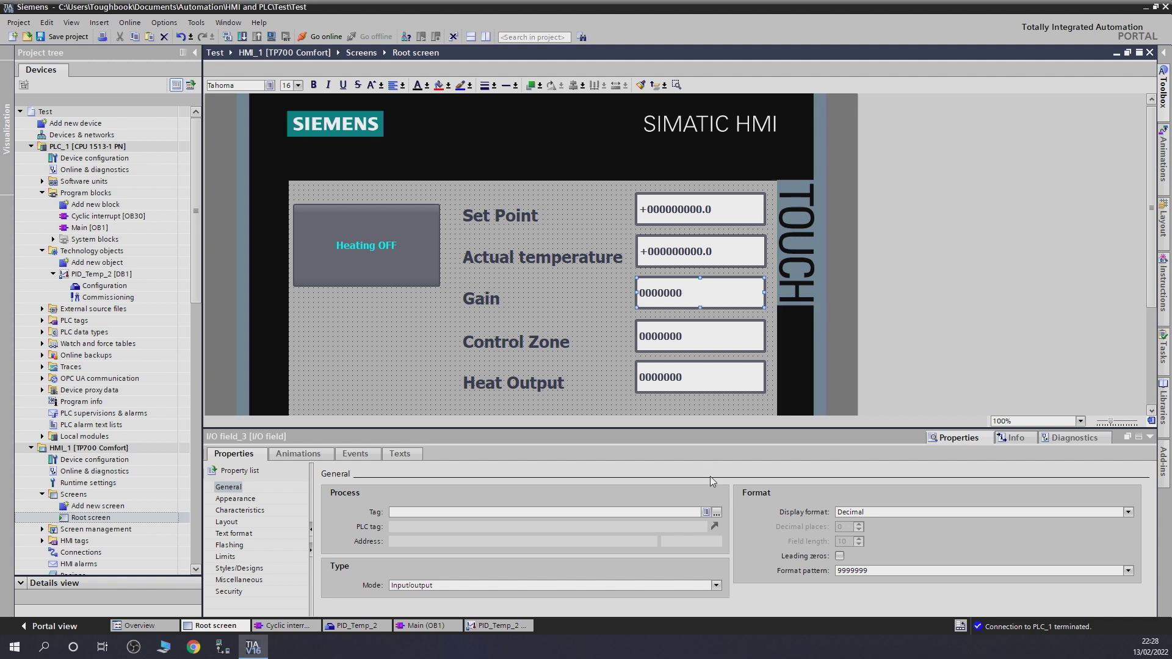
Open the tag selection for the Gain I/O field and browse PID_Temp_2 to the Heat parameters under Retain > CtrlParams.
{"action": "left_click", "coordinate": [717, 513]}
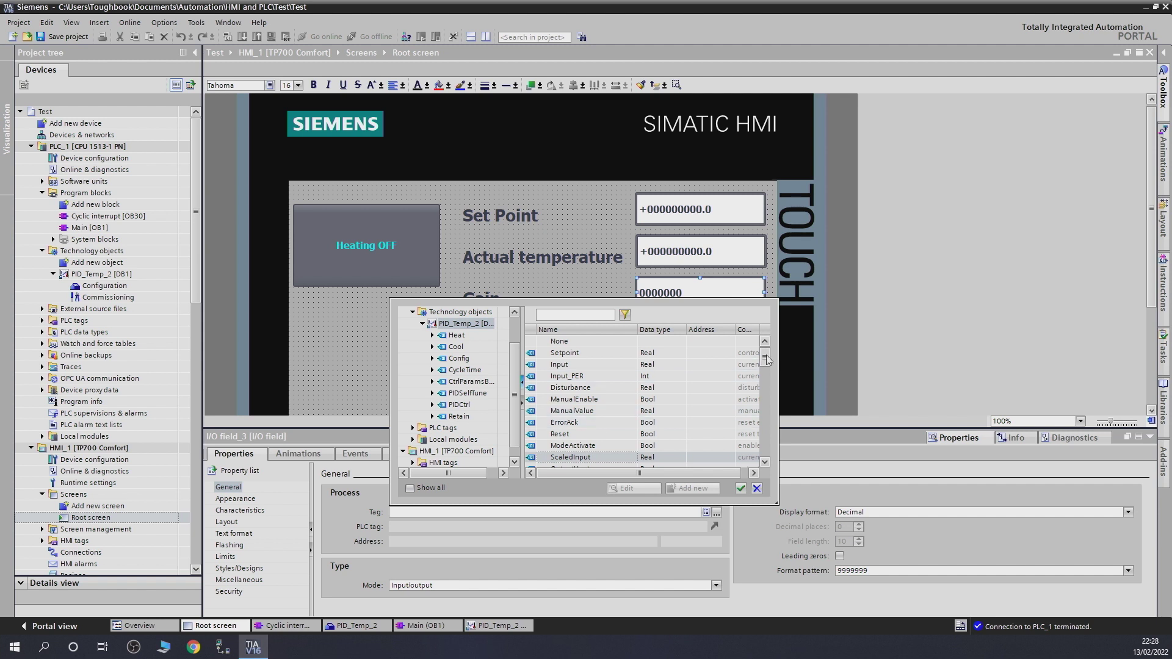
{"action": "scroll", "coordinate": [768, 412], "scroll_direction": "down", "scroll_amount": 12}
{"action": "left_click_drag", "start_coordinate": [771, 445], "coordinate": [771, 438]}
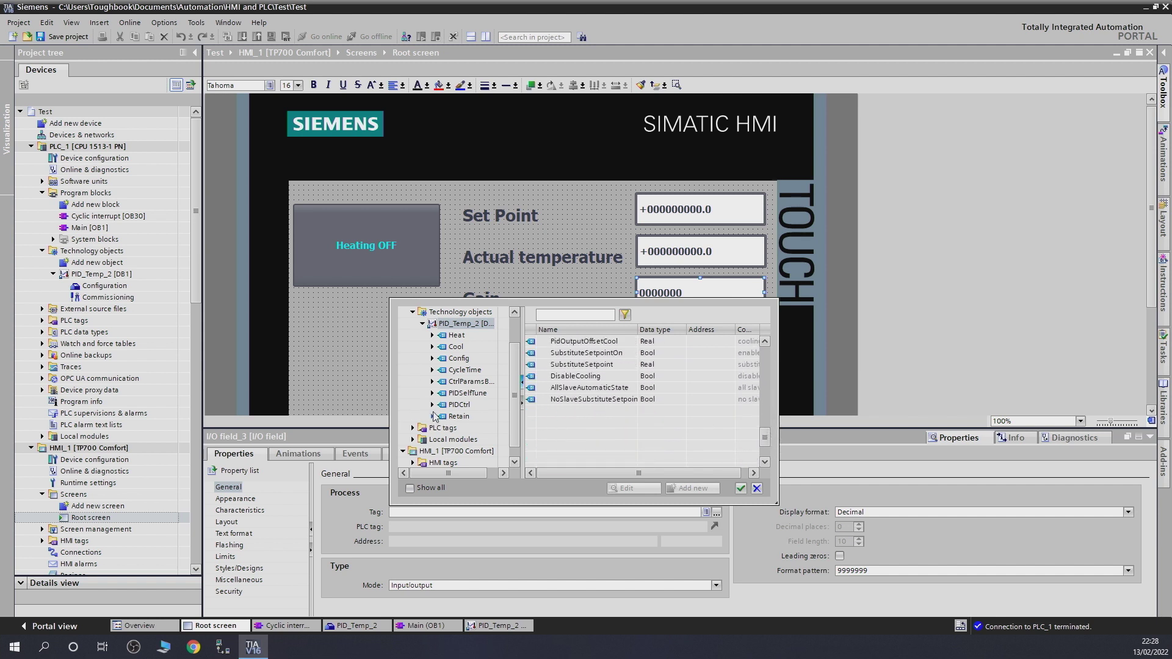
{"action": "left_click", "coordinate": [432, 406]}
{"action": "left_click", "coordinate": [456, 408]}
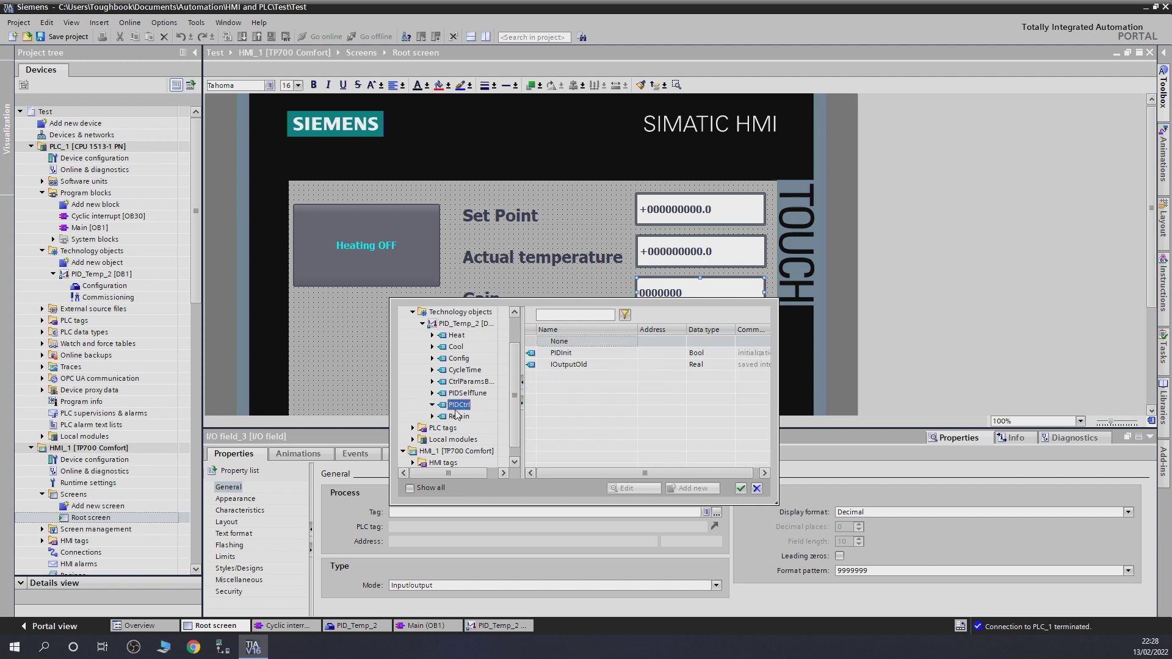
{"action": "left_click", "coordinate": [455, 416]}
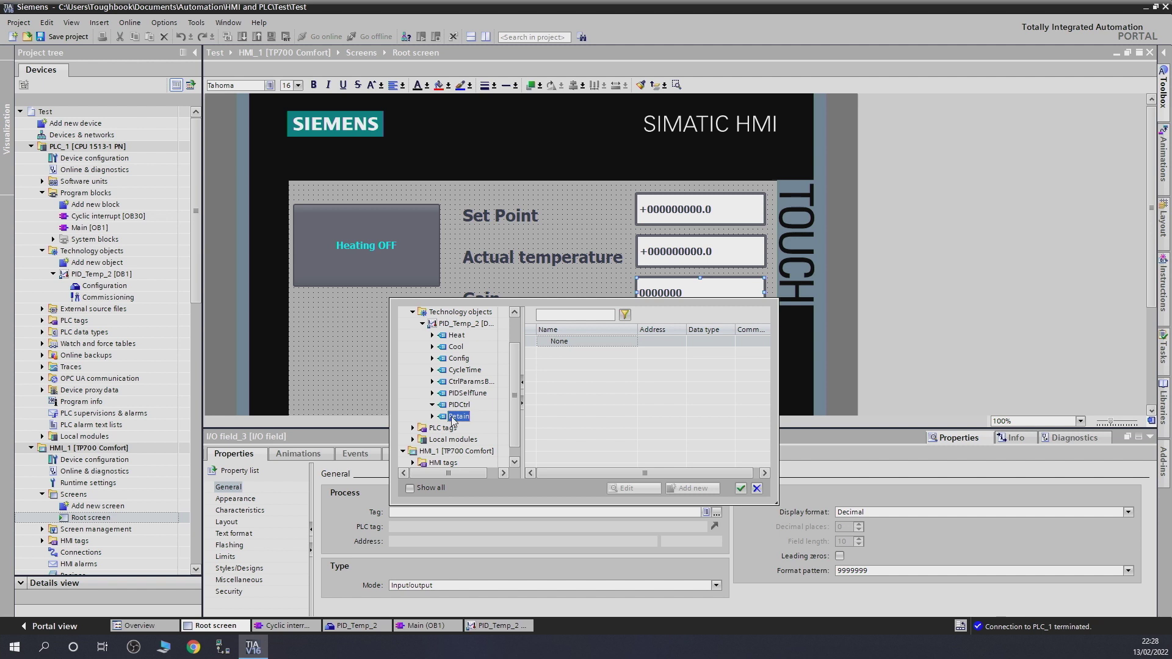
{"action": "double_click", "coordinate": [458, 417]}
{"action": "left_click", "coordinate": [470, 428]}
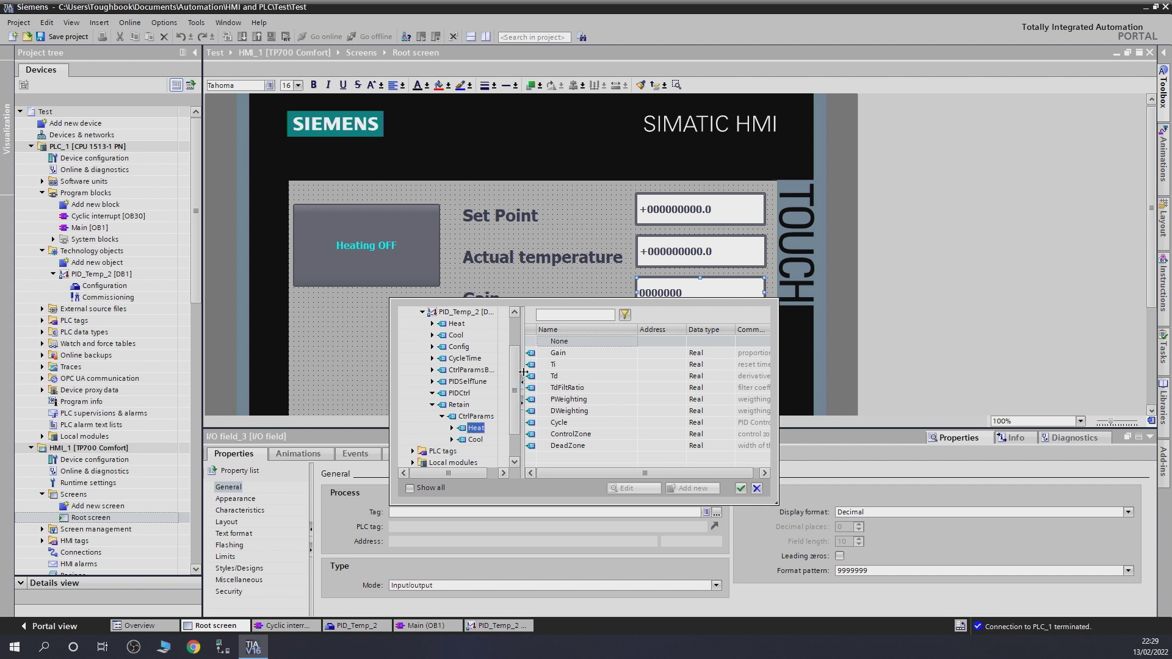
Widen the tag tree and check the Heat parameters under CtrlParamsBackUp of PID_Temp_2.
{"action": "left_click_drag", "start_coordinate": [523, 366], "coordinate": [558, 364]}
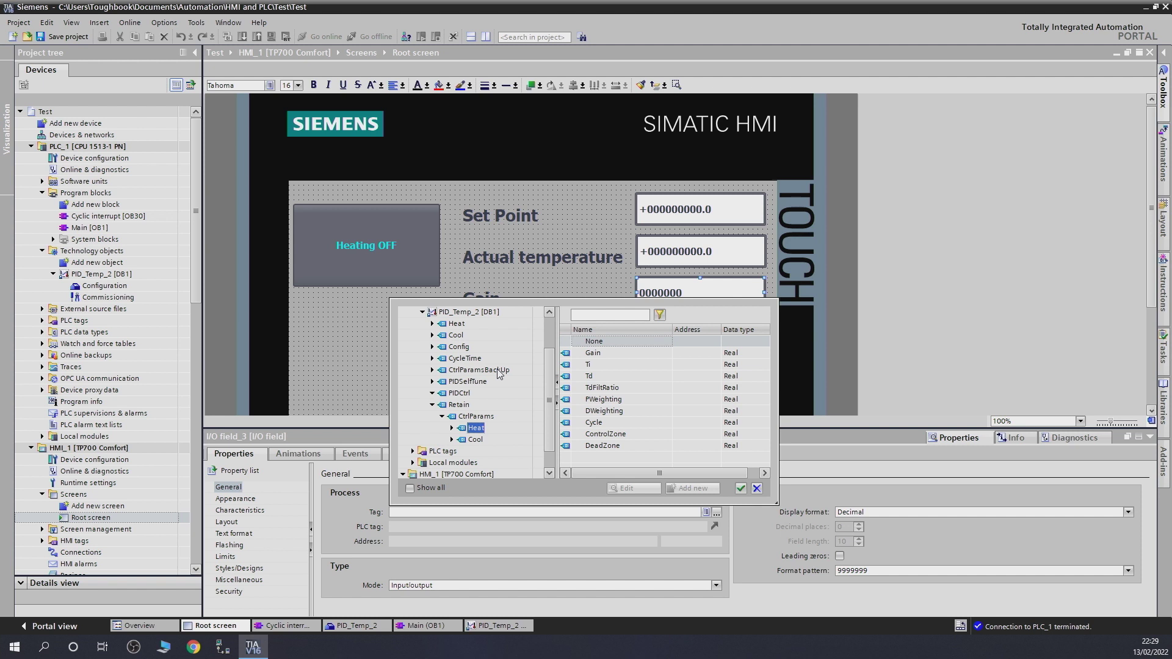
{"action": "left_click", "coordinate": [499, 371]}
{"action": "left_click", "coordinate": [432, 370]}
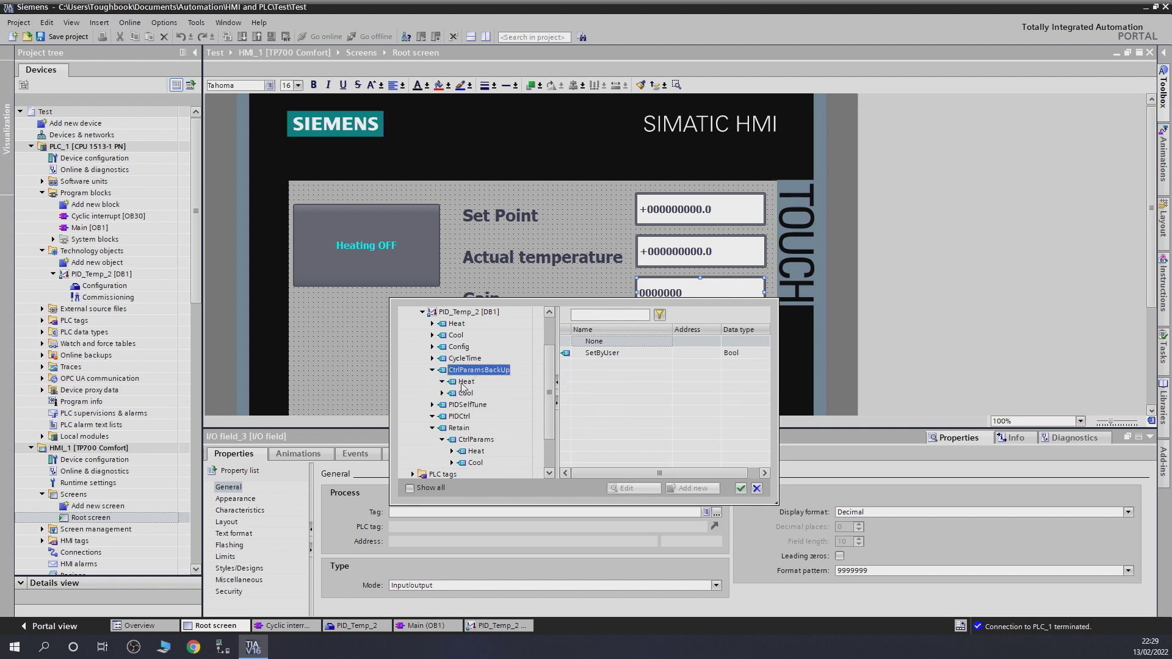
{"action": "left_click", "coordinate": [464, 383]}
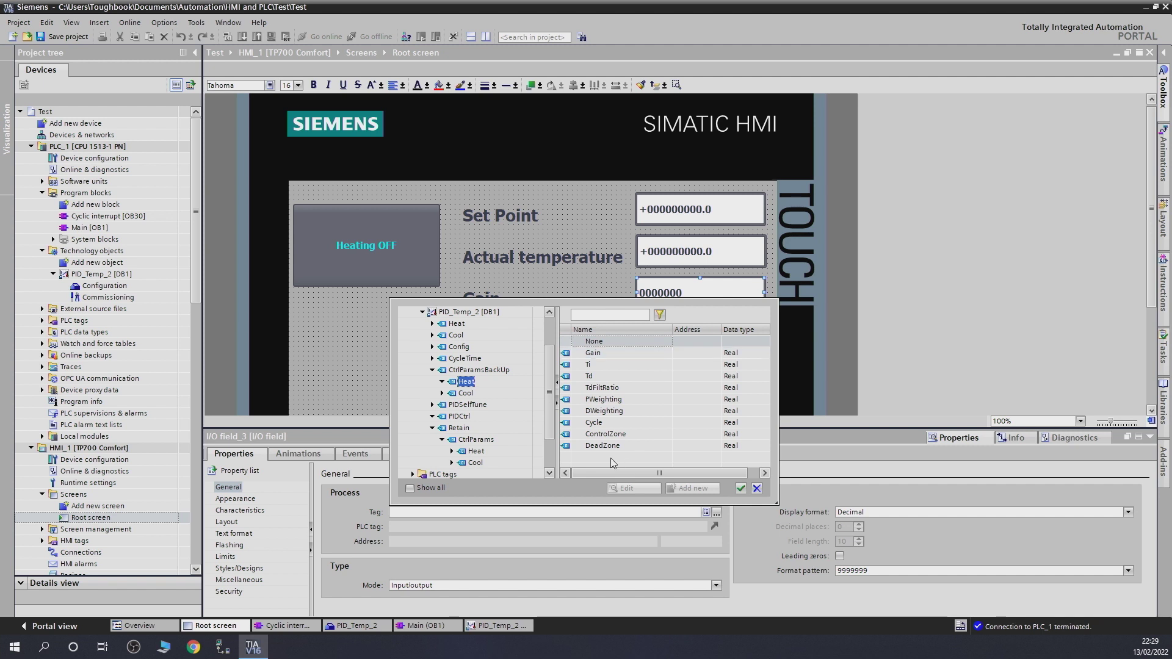
Link the Gain I/O field to PID_Temp_2.Retain.CtrlParams.Heat.Gain and set its format pattern to s999999999.9.
{"action": "left_click", "coordinate": [476, 452]}
{"action": "scroll", "coordinate": [551, 422], "scroll_direction": "down", "scroll_amount": 1}
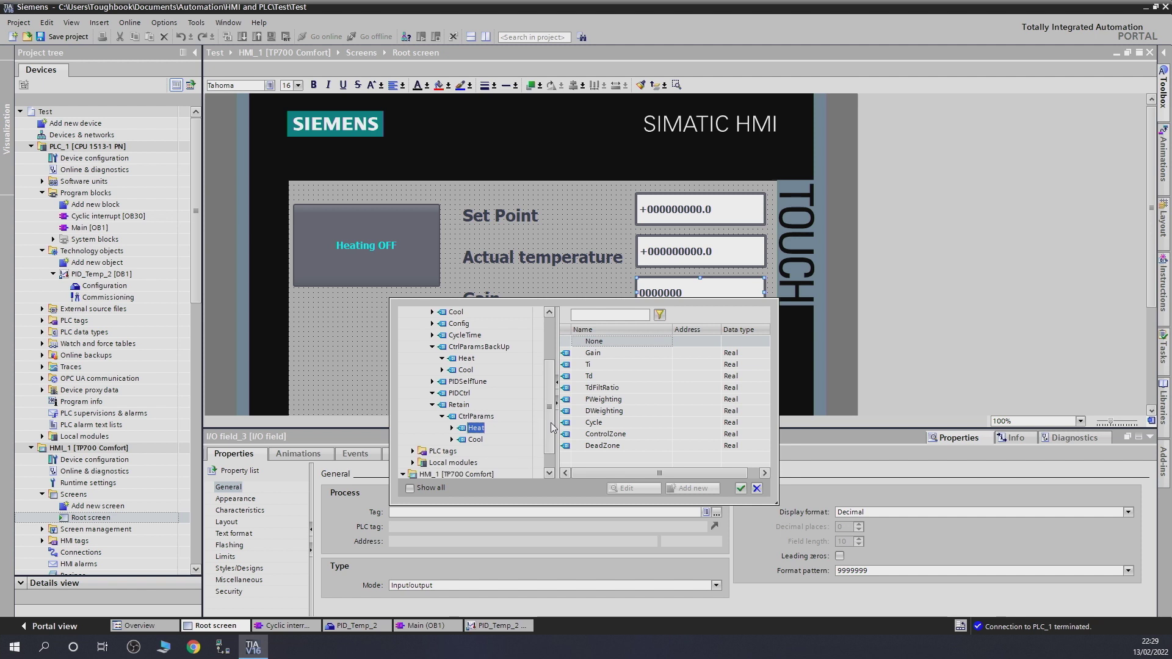
{"action": "left_click", "coordinate": [594, 353]}
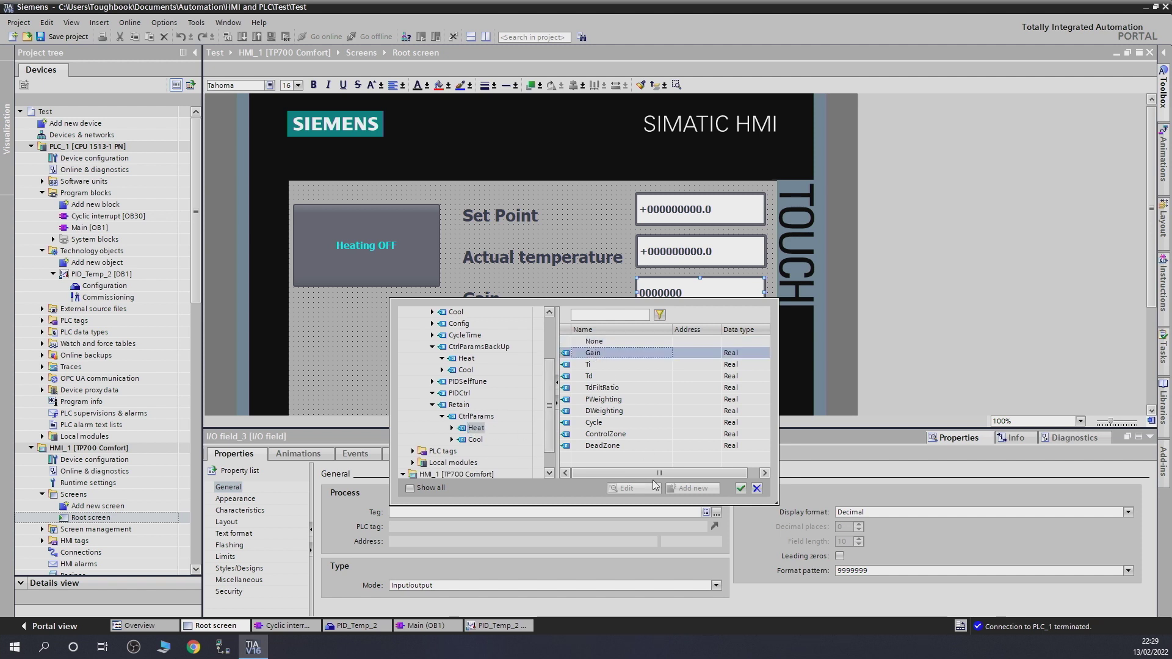
{"action": "left_click", "coordinate": [740, 488]}
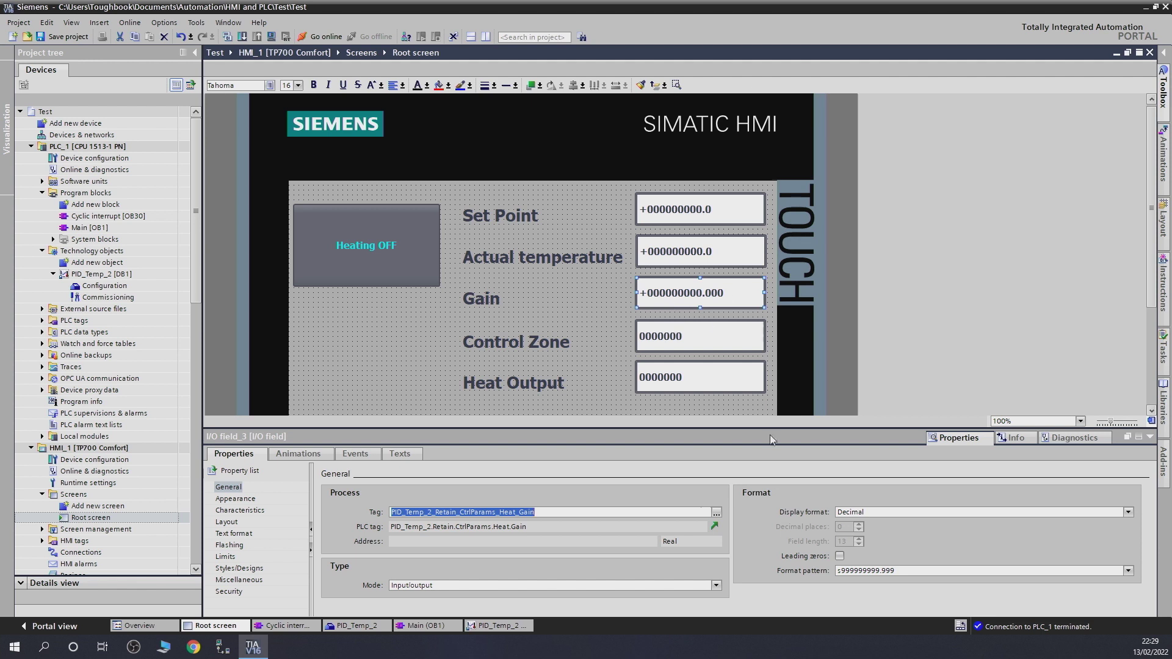
{"action": "left_click", "coordinate": [905, 569]}
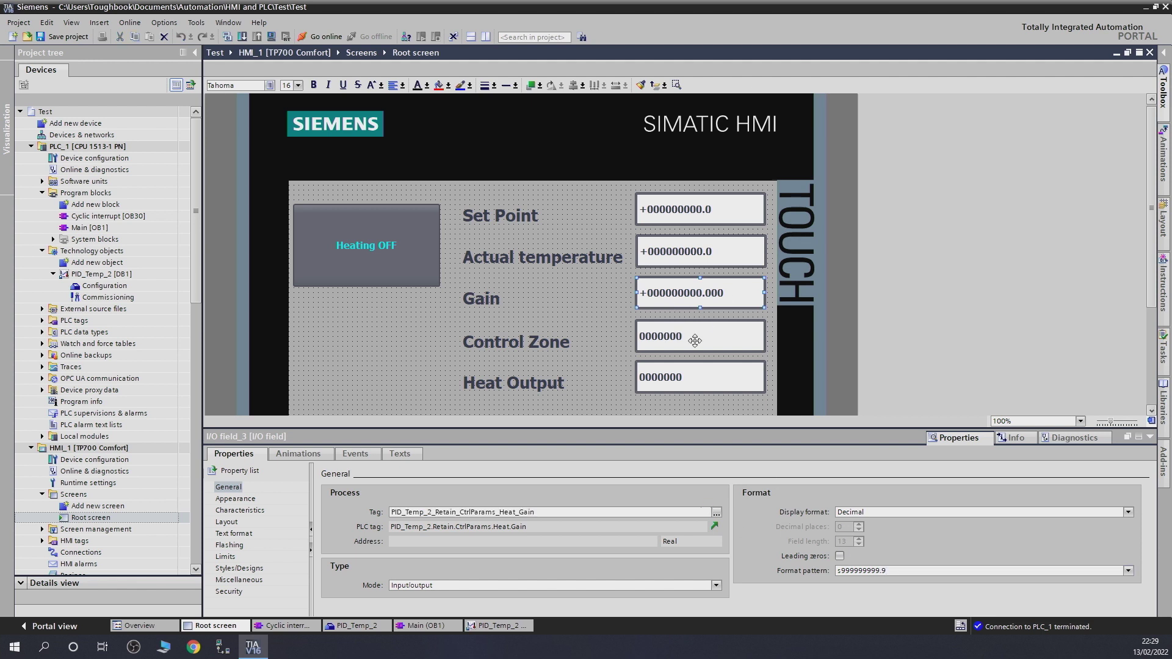
Link the Control Zone I/O field to the ControlZone tag under PID_Temp_2.Retain.CtrlParams.Heat.
{"action": "left_click", "coordinate": [694, 336]}
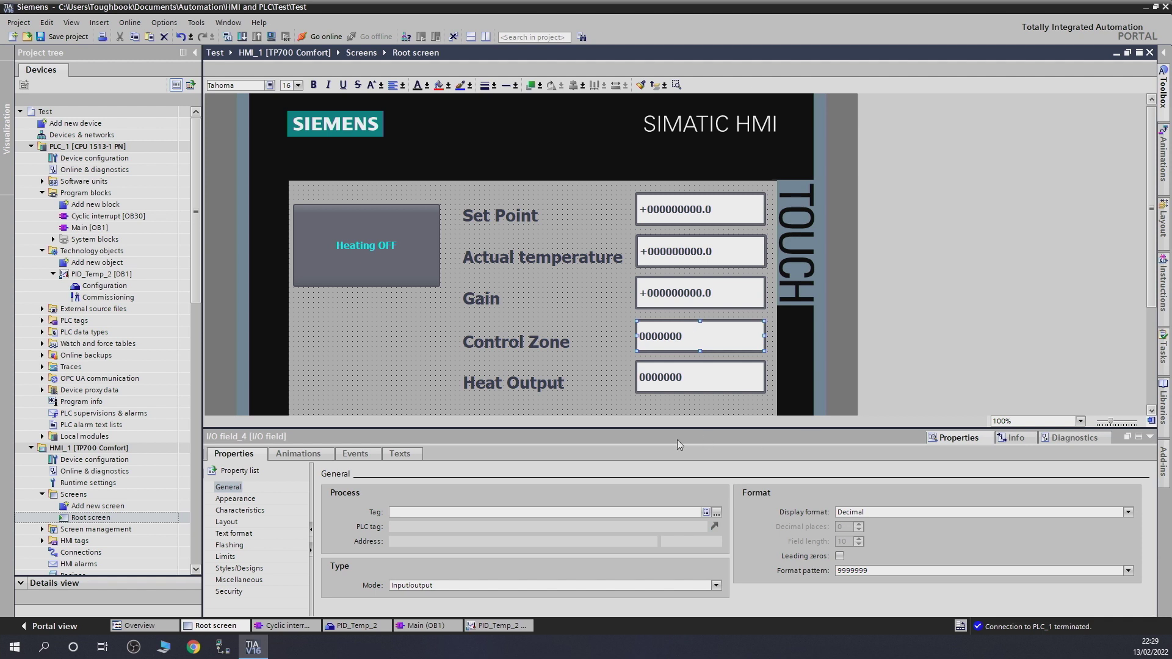
{"action": "left_click", "coordinate": [715, 512]}
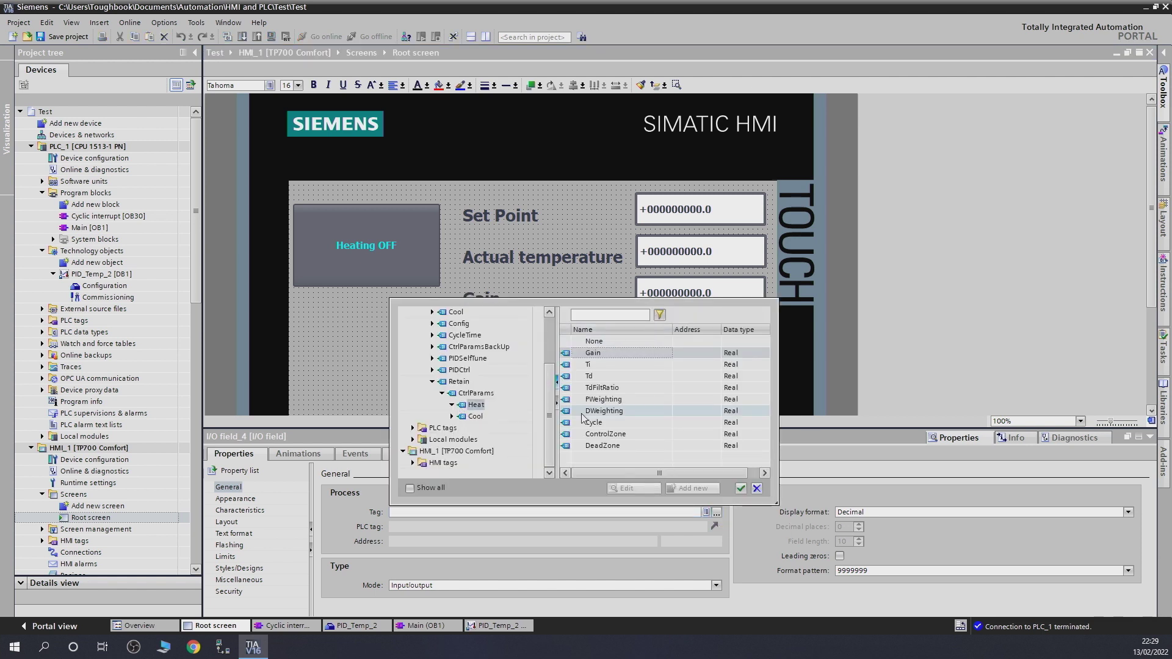
{"action": "left_click", "coordinate": [613, 435]}
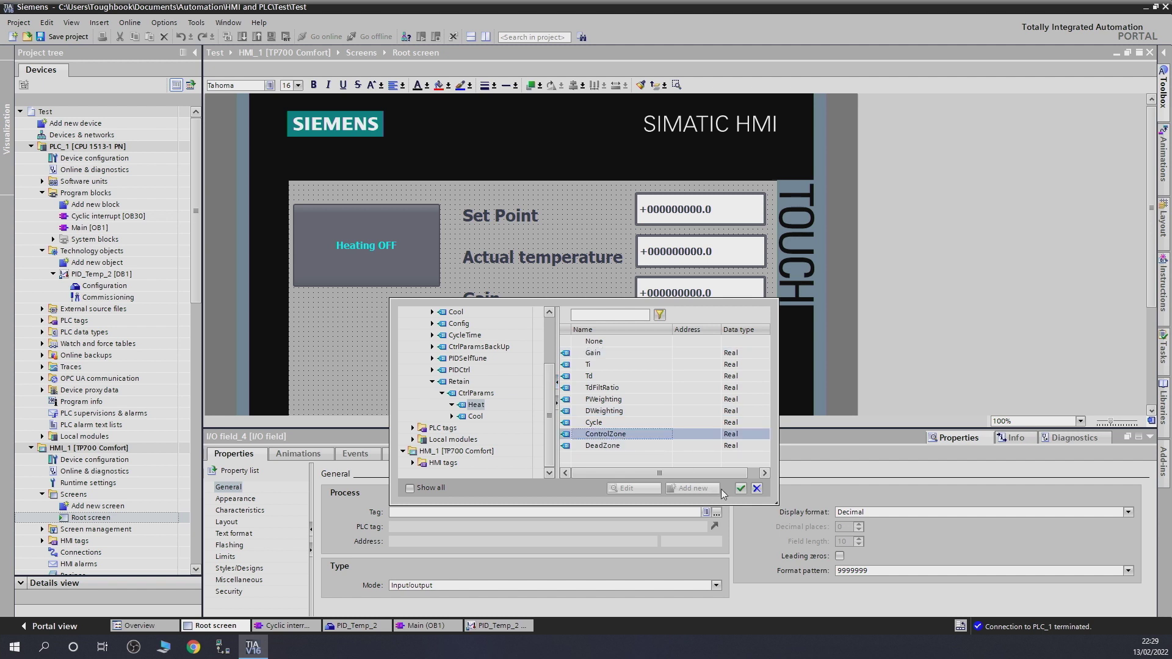
{"action": "left_click", "coordinate": [741, 489]}
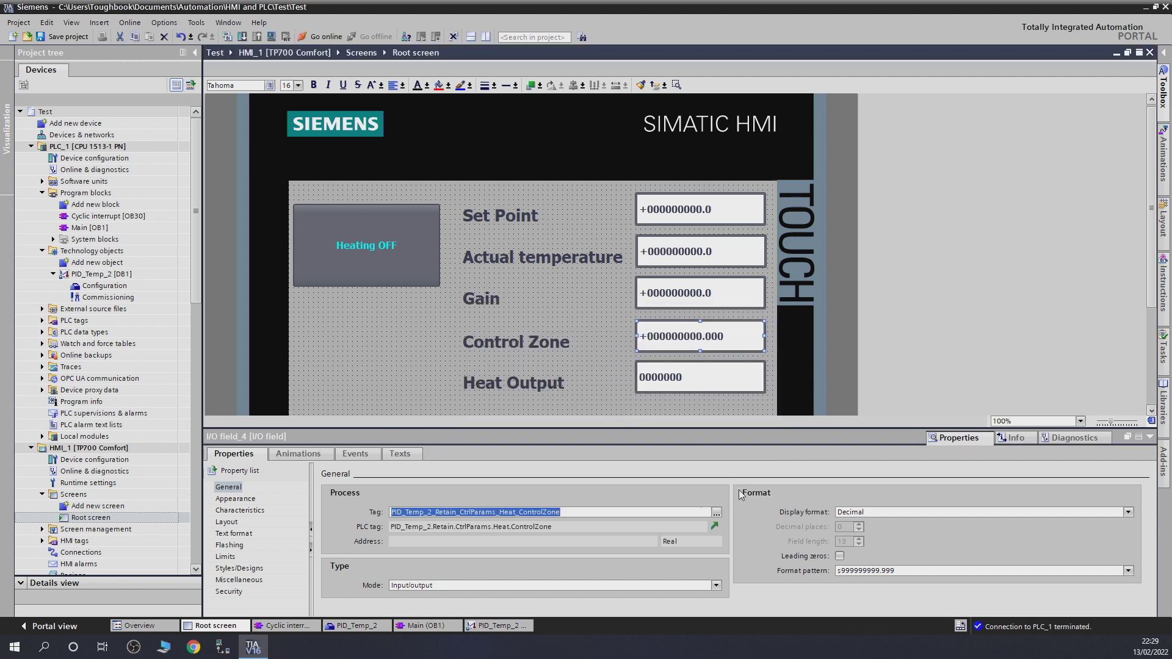
{"action": "left_click", "coordinate": [919, 570]}
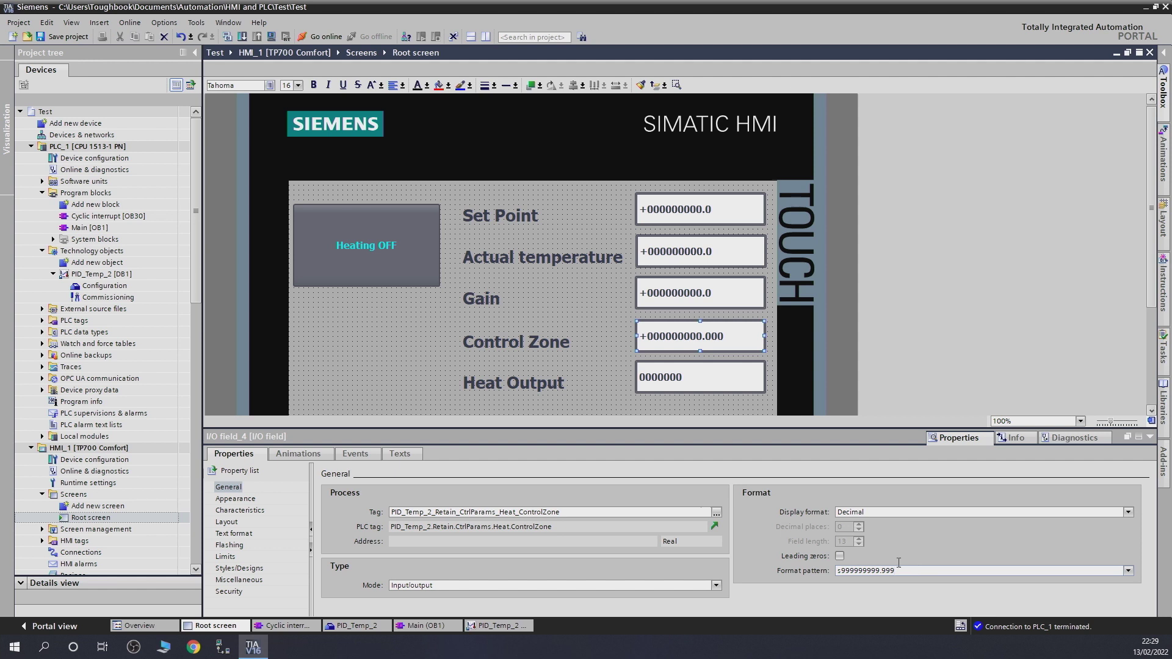
Link the Heat Output I/O field to the OutputHeat tag of PID_Temp_2 and set its format pattern to s999999999.9.
{"action": "left_click", "coordinate": [699, 367]}
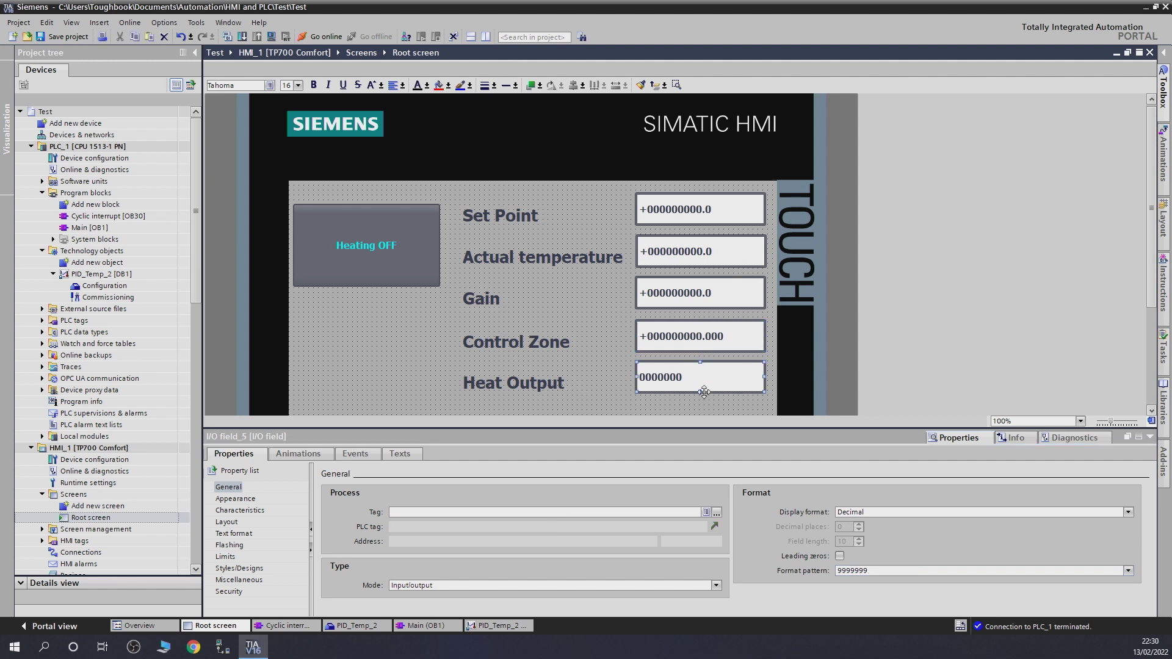
{"action": "left_click", "coordinate": [718, 512]}
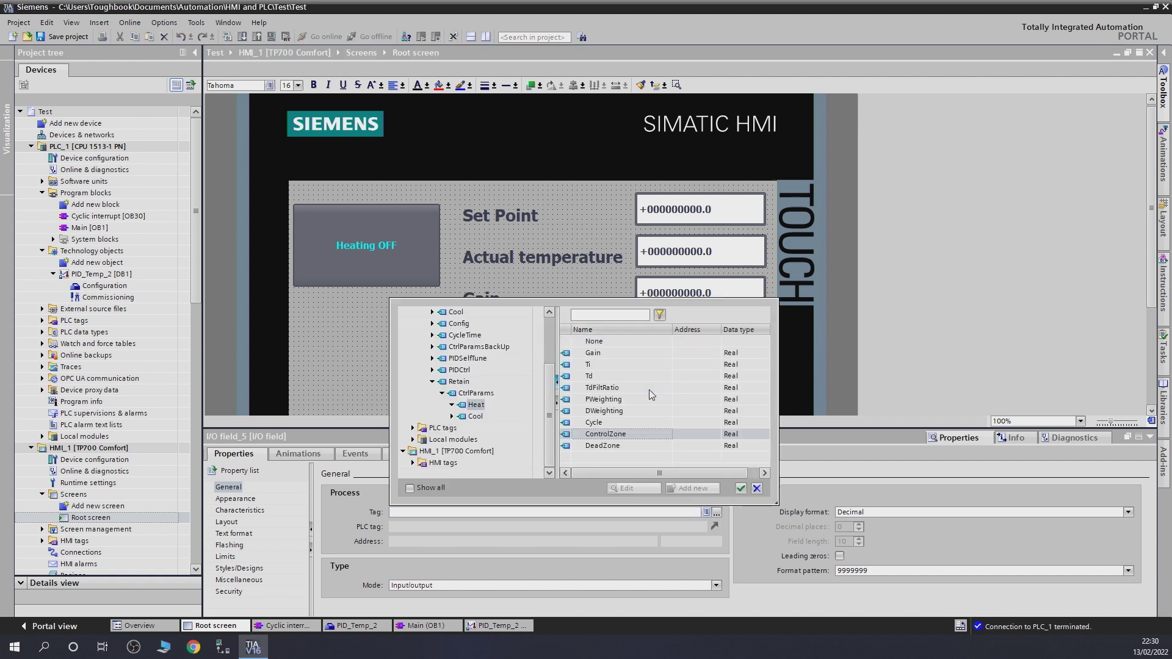
{"action": "left_click_drag", "start_coordinate": [556, 364], "coordinate": [575, 363]}
{"action": "scroll", "coordinate": [519, 366], "scroll_direction": "up", "scroll_amount": 2}
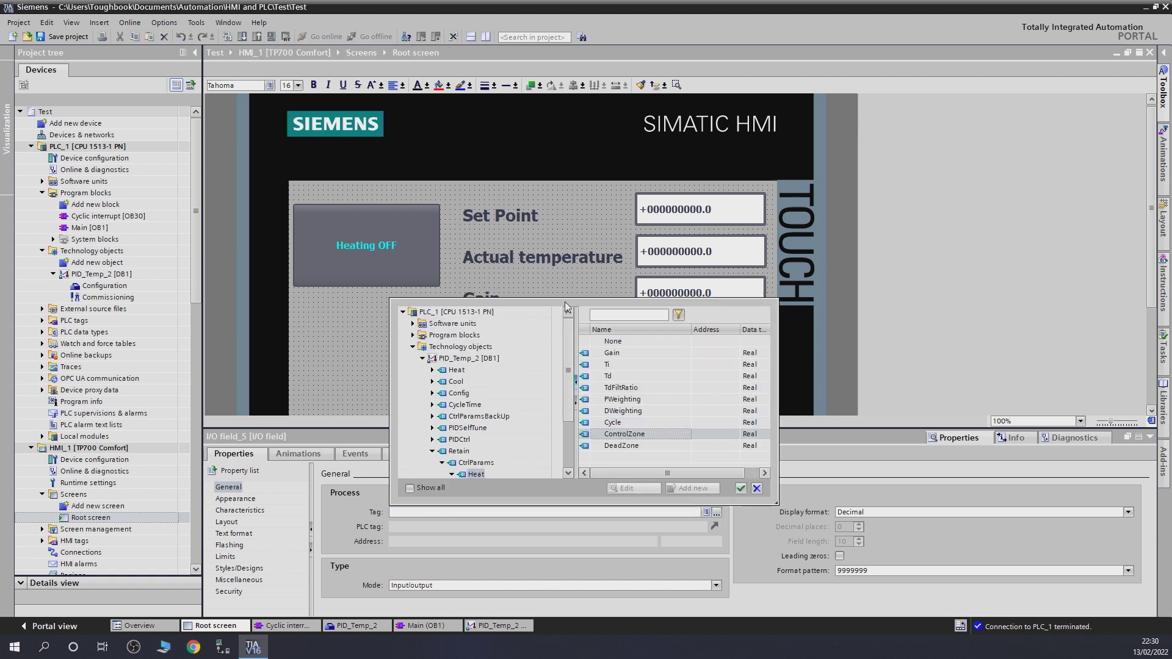
{"action": "left_click", "coordinate": [465, 359]}
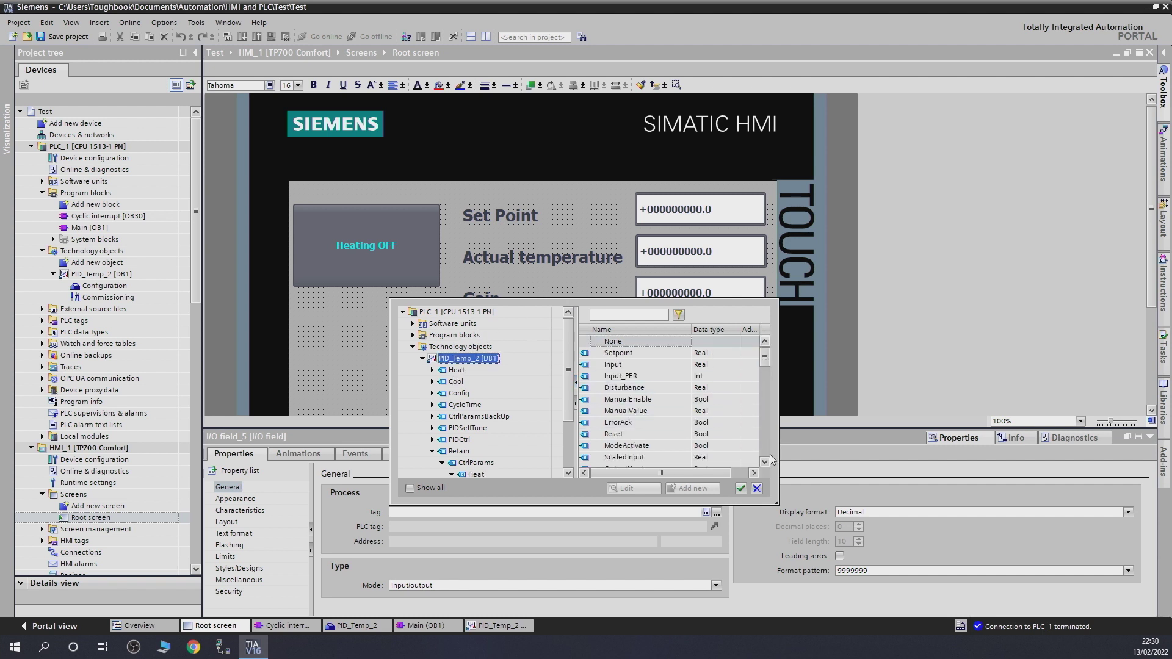
{"action": "scroll", "coordinate": [768, 464], "scroll_direction": "down", "scroll_amount": 2}
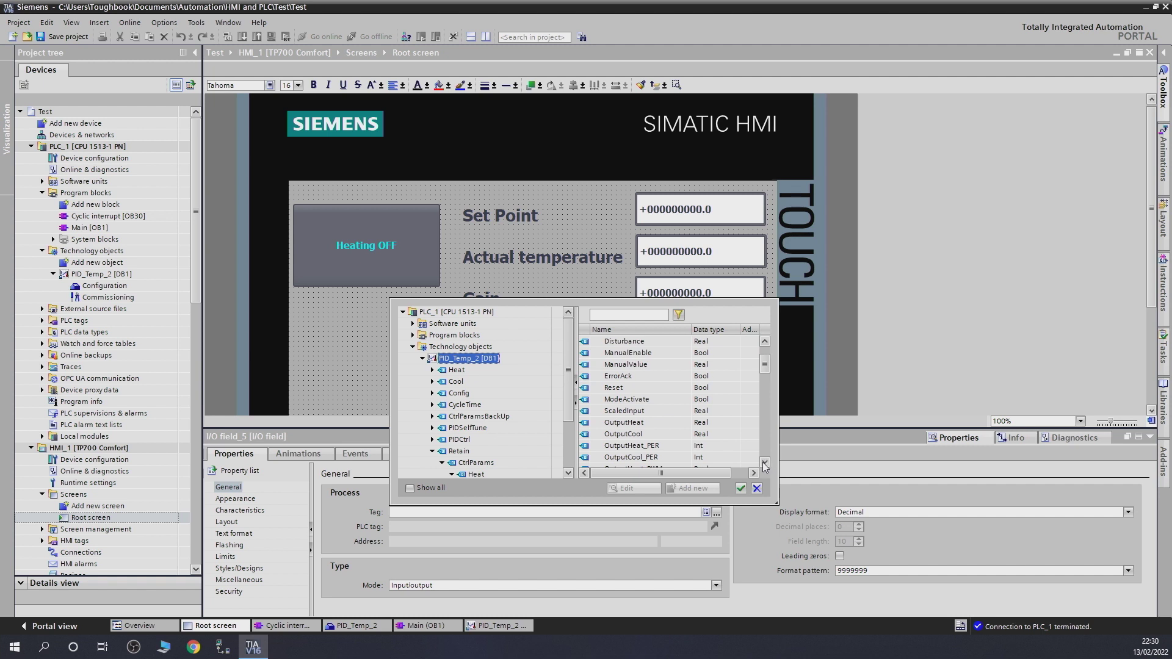
{"action": "left_click", "coordinate": [635, 423]}
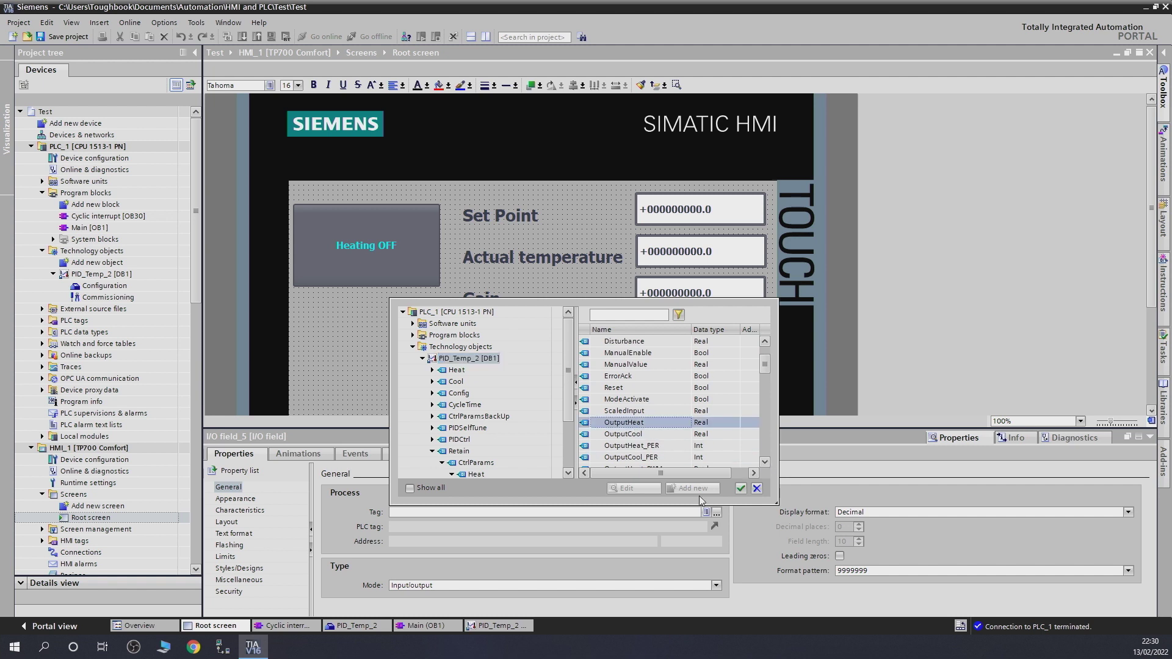
{"action": "left_click", "coordinate": [740, 488]}
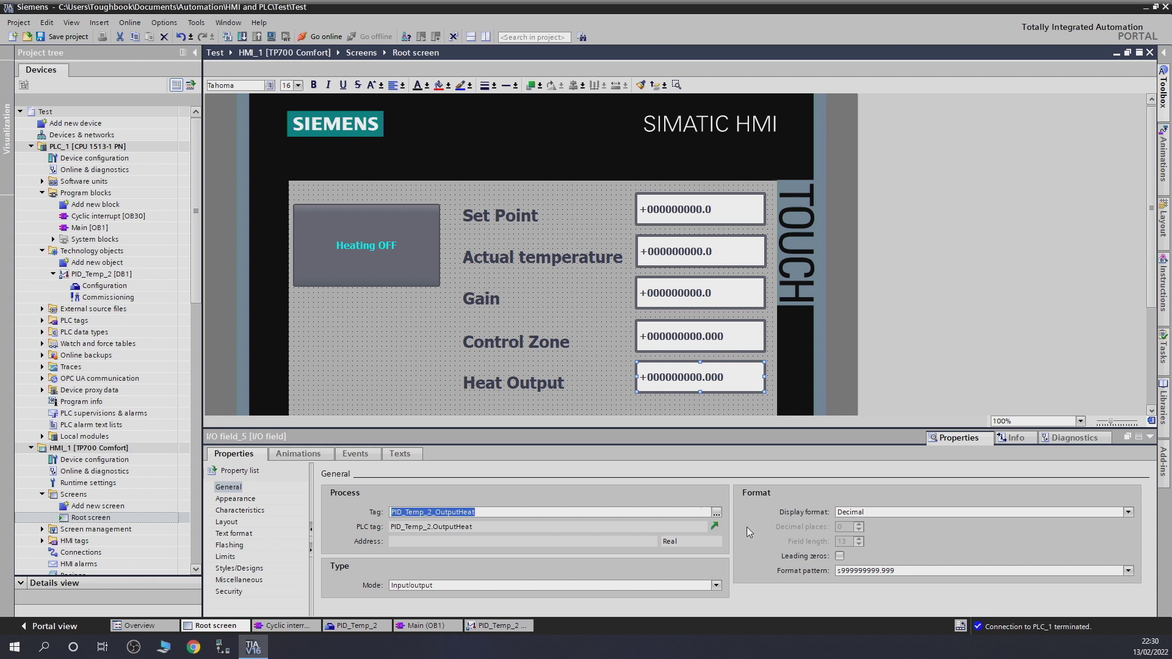
{"action": "left_click", "coordinate": [909, 572]}
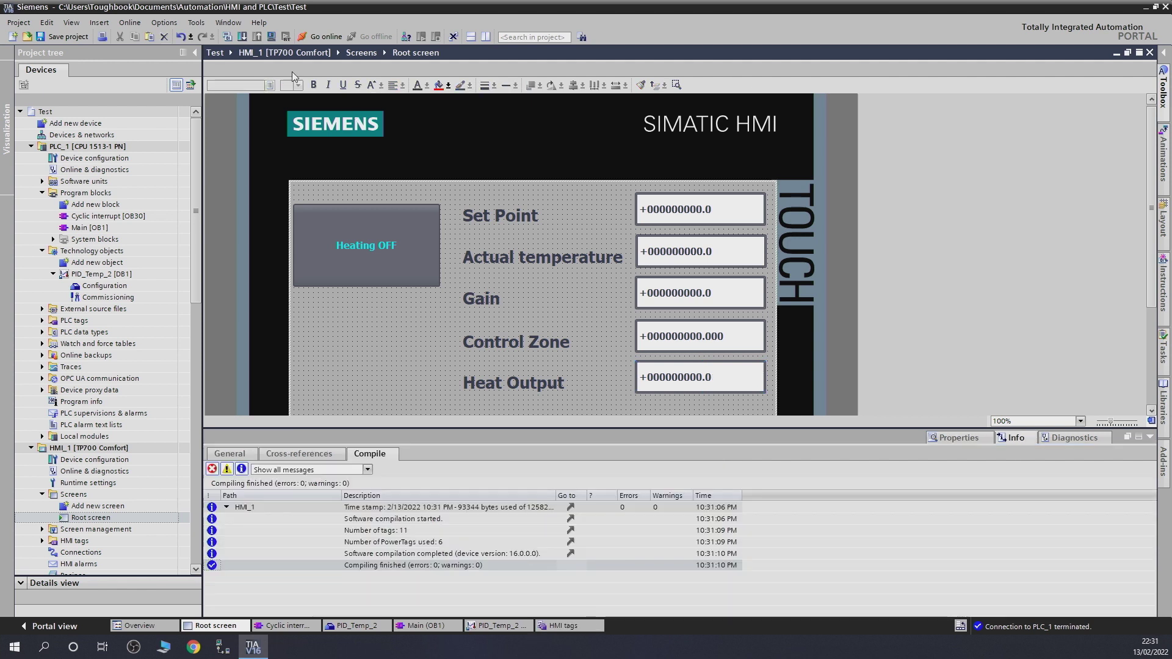
Download the HMI_1 project to the panel with Overwrite all enabled.
{"action": "left_click", "coordinate": [243, 36]}
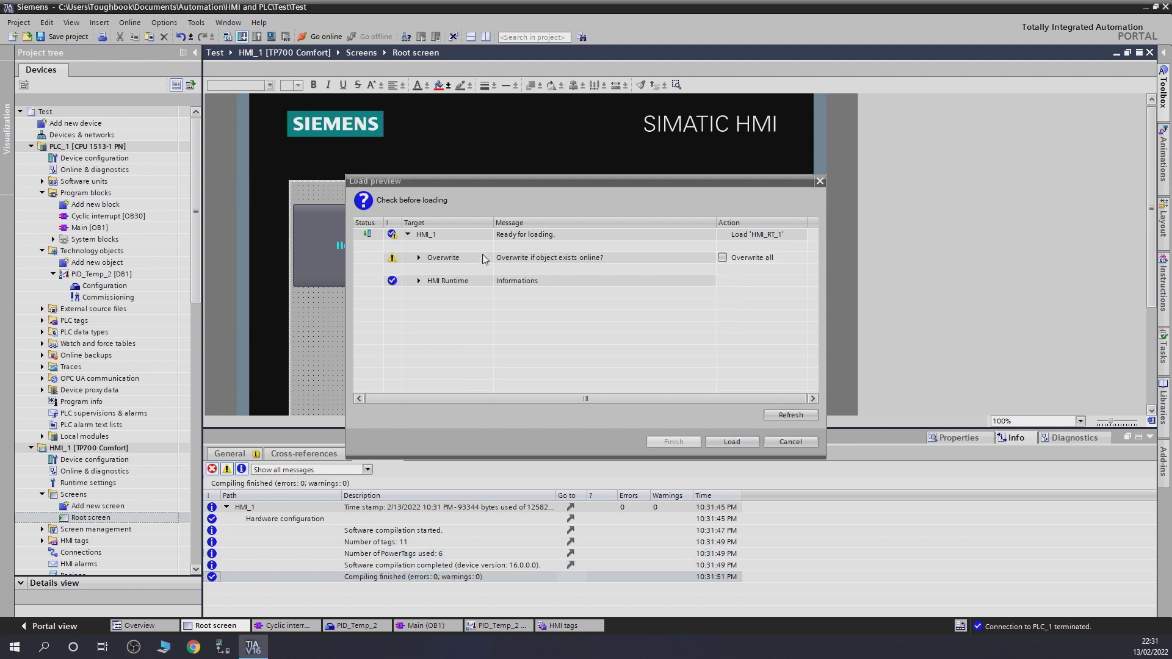
{"action": "left_click", "coordinate": [722, 257]}
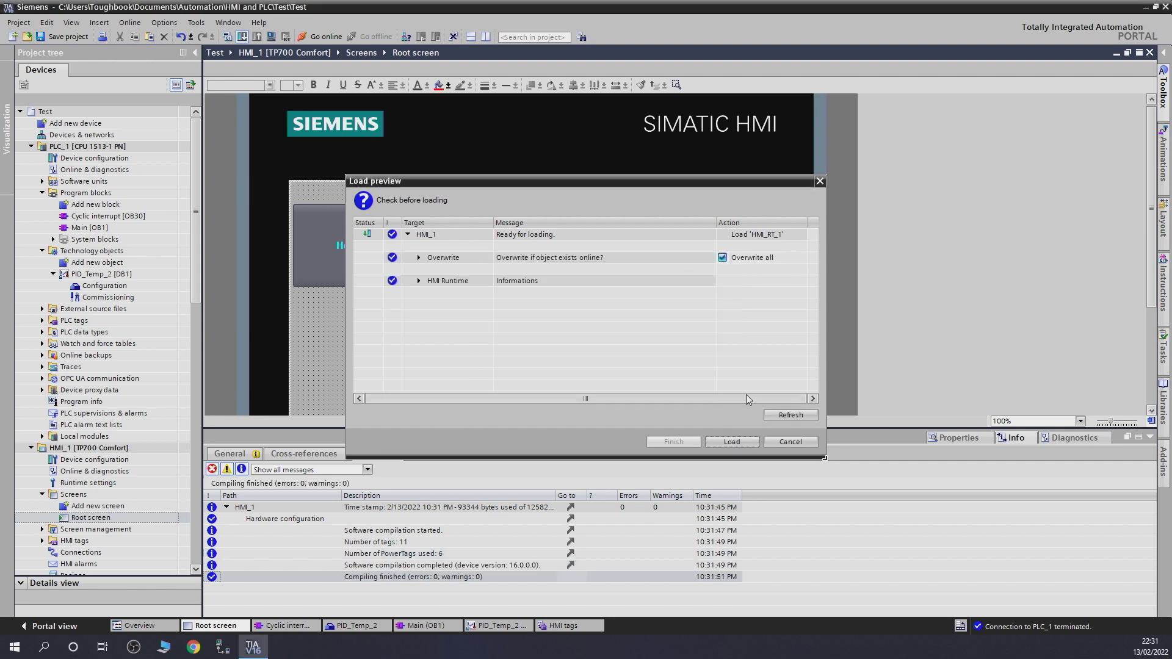
{"action": "left_click", "coordinate": [733, 441]}
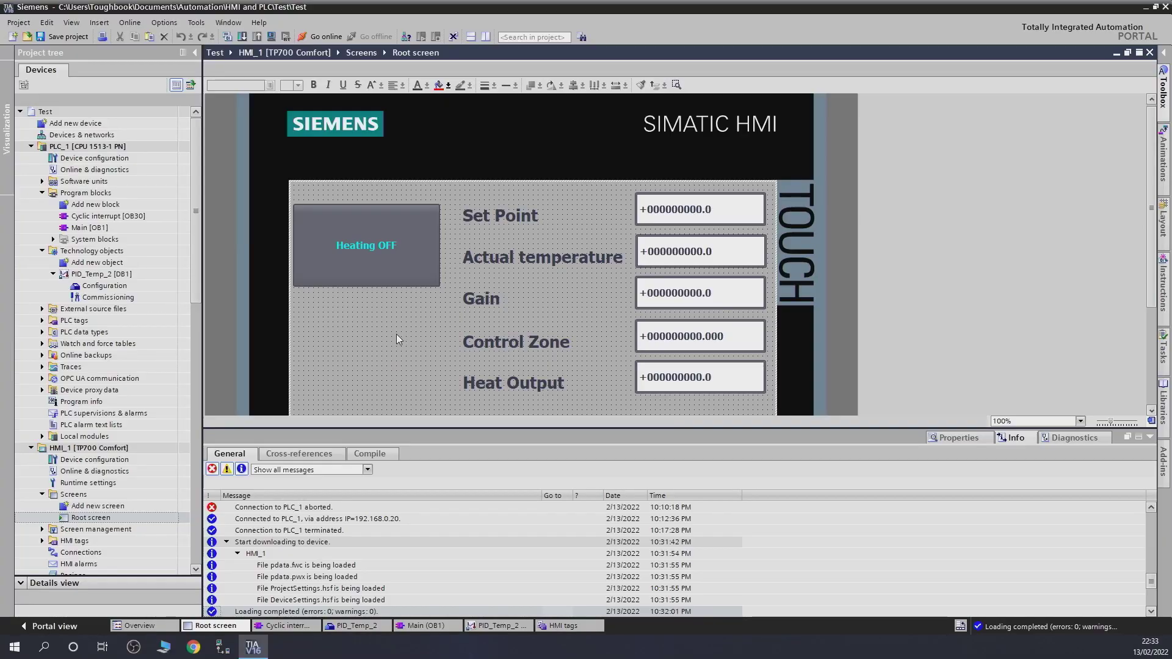
Monitor the program blocks Cyclic interrupt [OB30] and Main [OB1] online.
{"action": "left_click", "coordinate": [108, 207]}
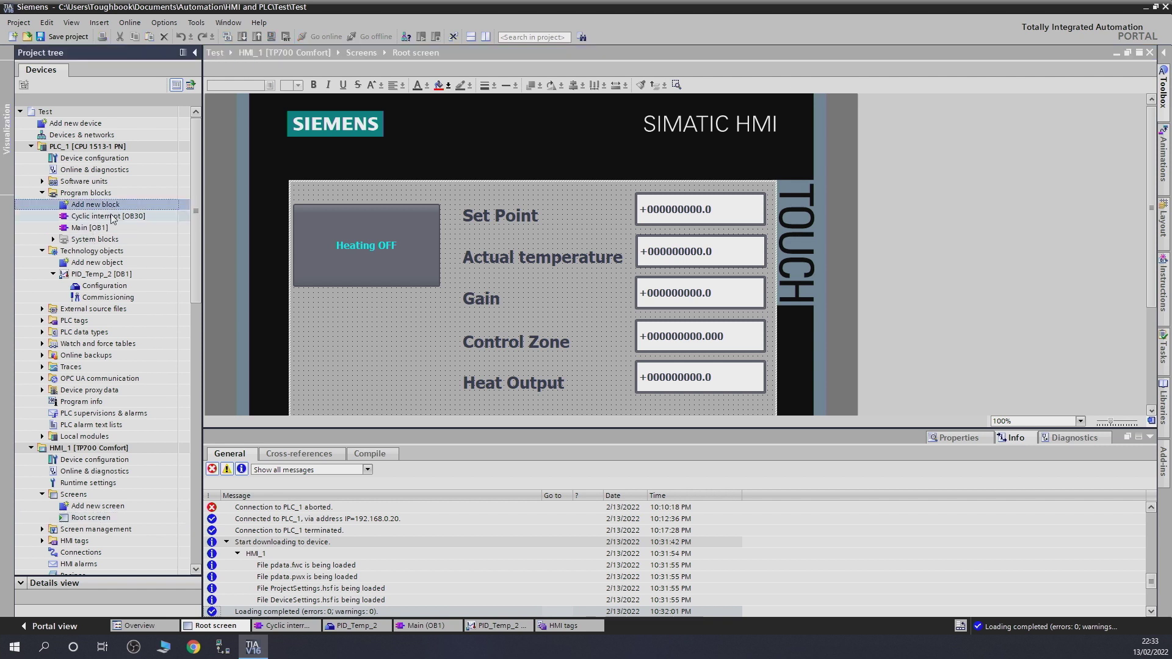
{"action": "double_click", "coordinate": [112, 217]}
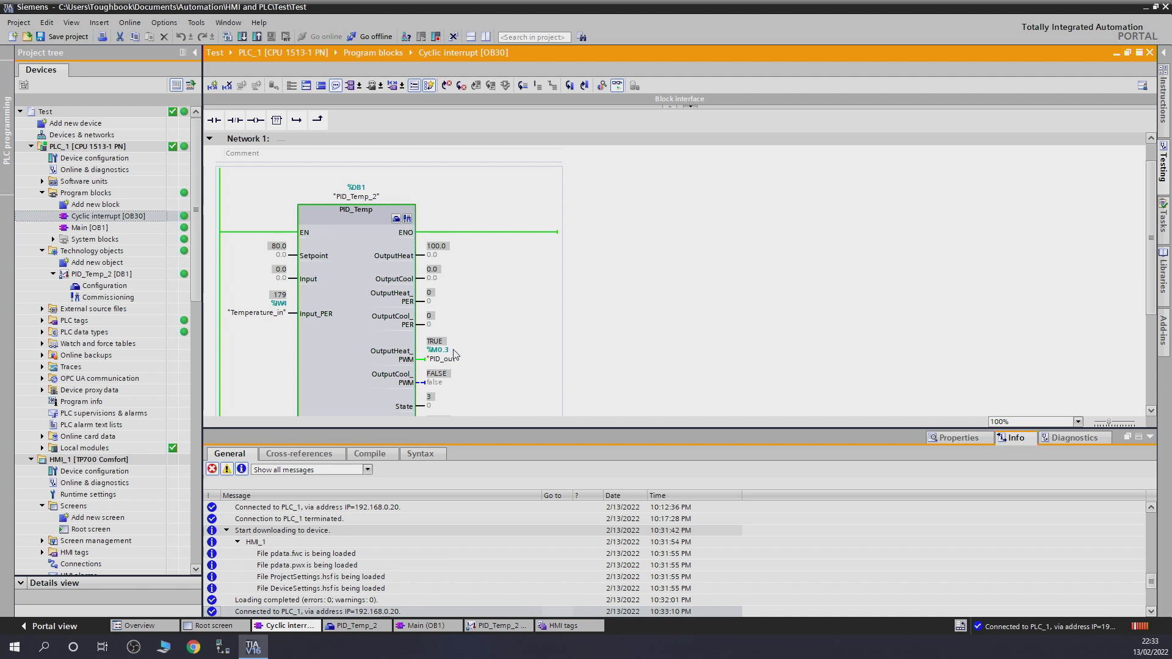
{"action": "left_click", "coordinate": [93, 229]}
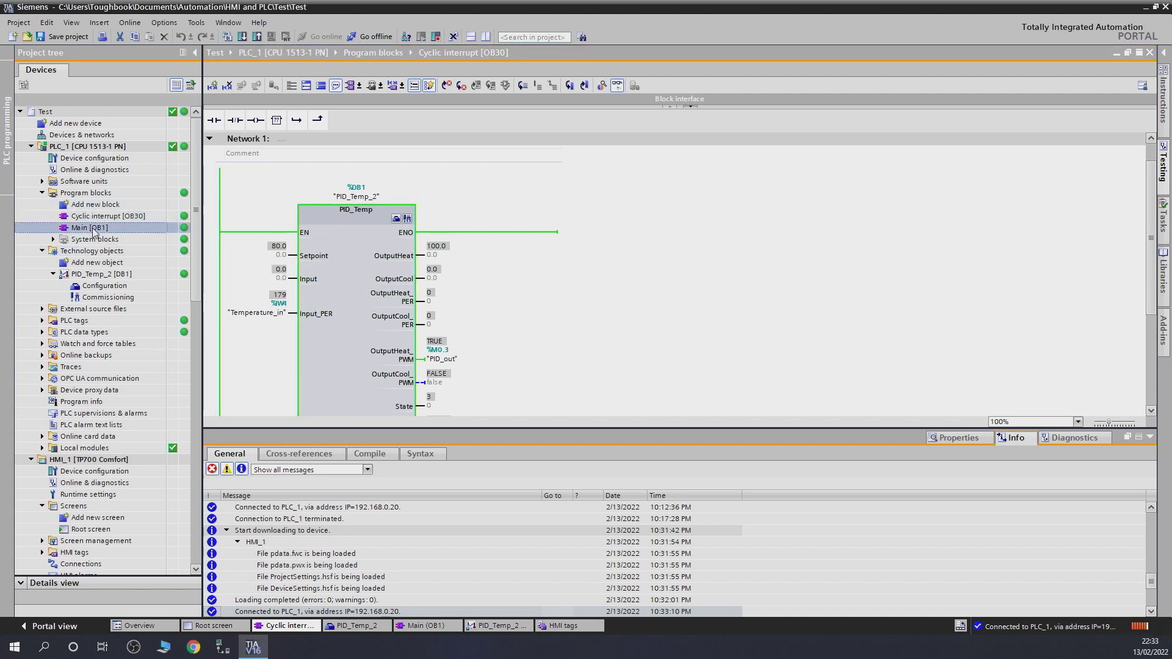
{"action": "double_click", "coordinate": [92, 230]}
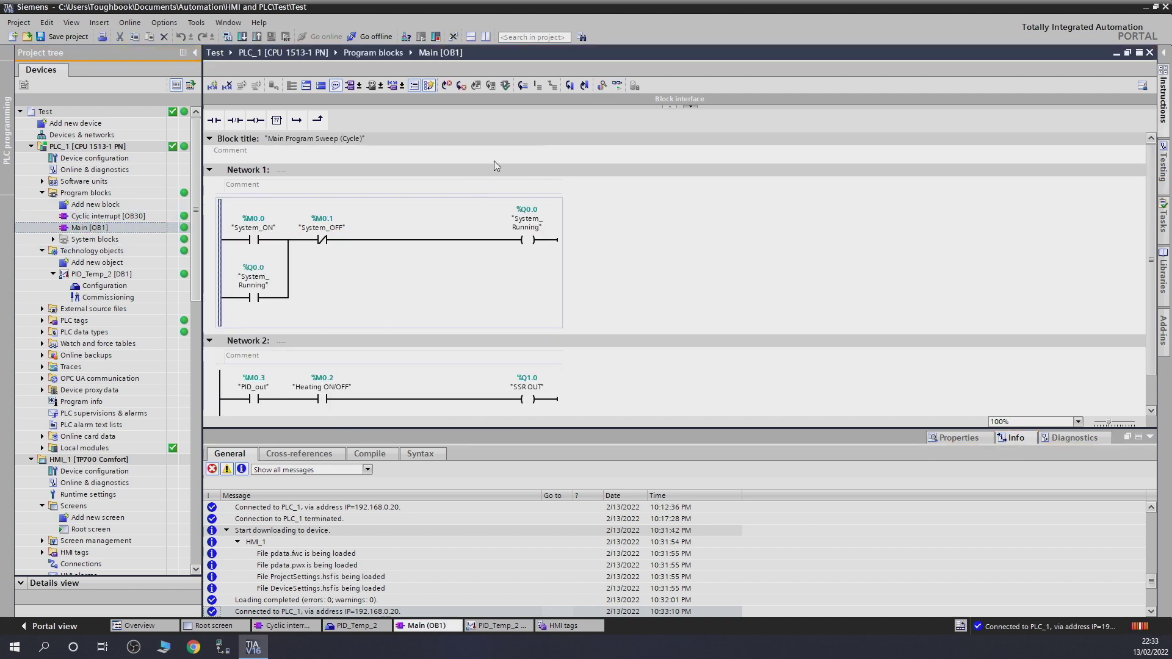
{"action": "left_click", "coordinate": [615, 86]}
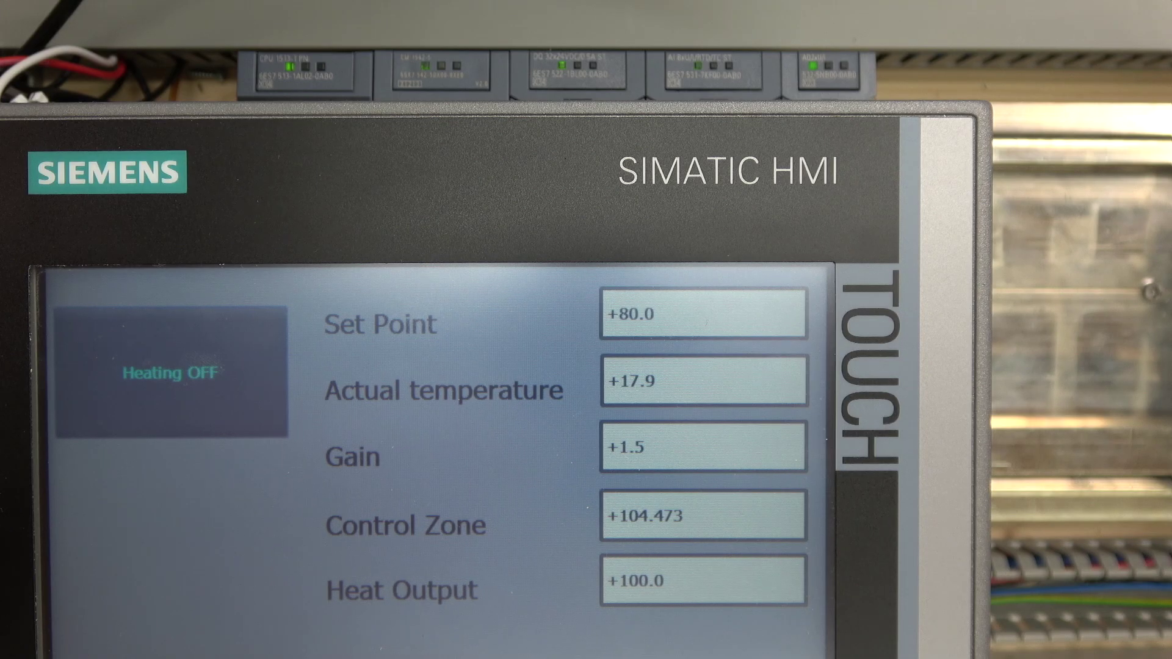
{"action": "left_click", "coordinate": [171, 372]}
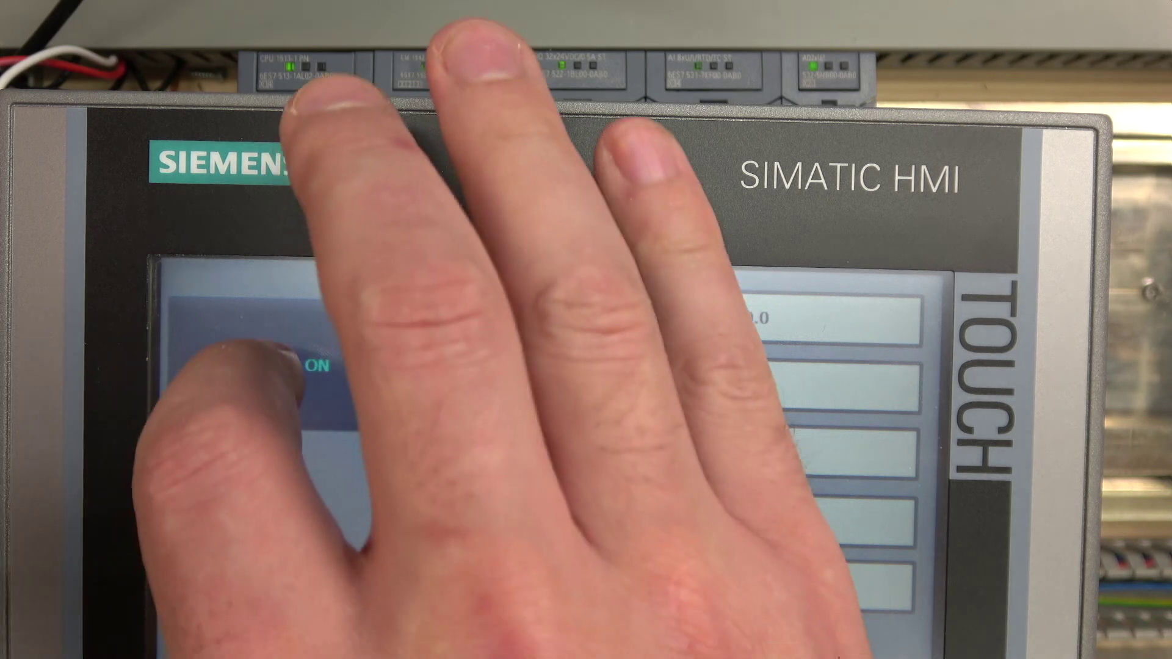
{"action": "left_click", "coordinate": [284, 366]}
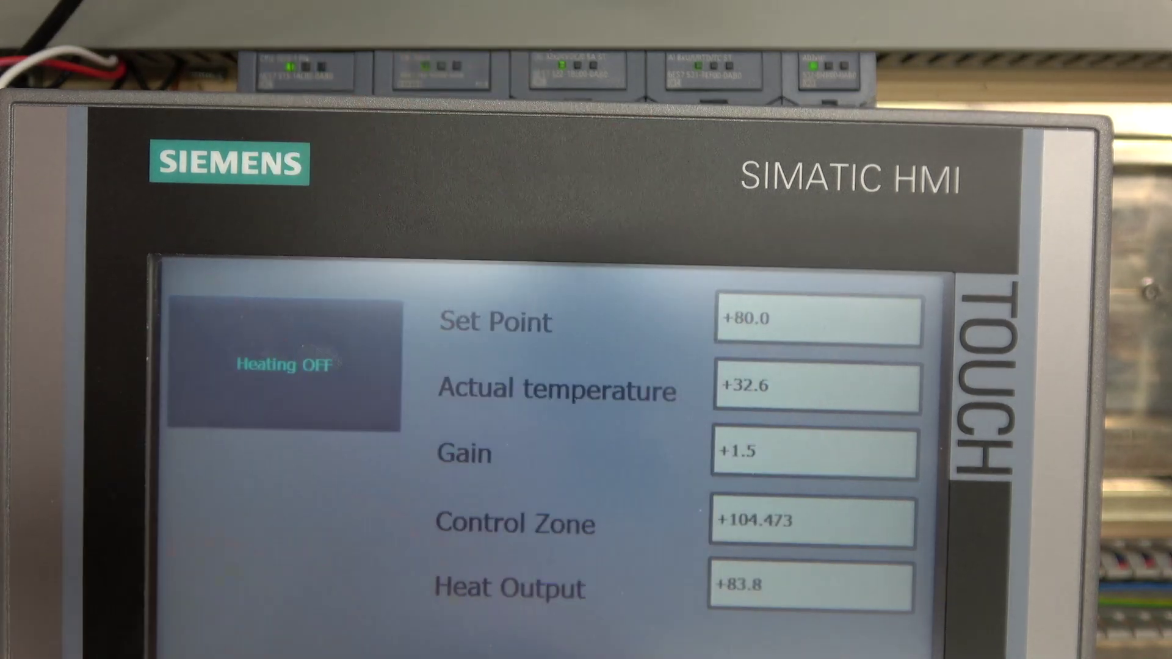